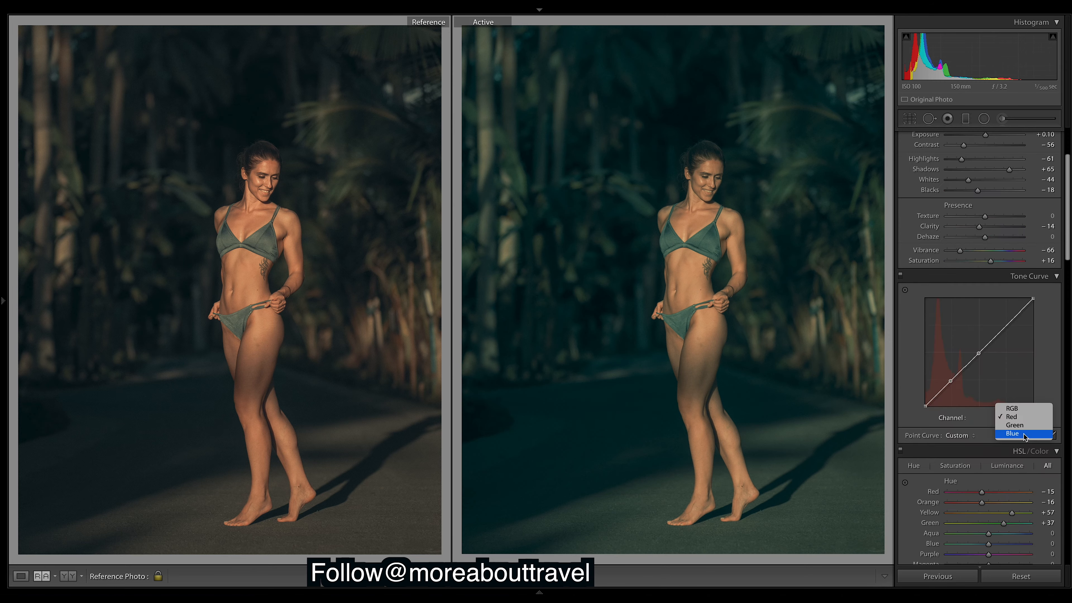
{"action": "key", "text": "ctrl+z"}
{"action": "key", "text": "ctrl+z"}
{"action": "key", "text": "ctrl+z"}
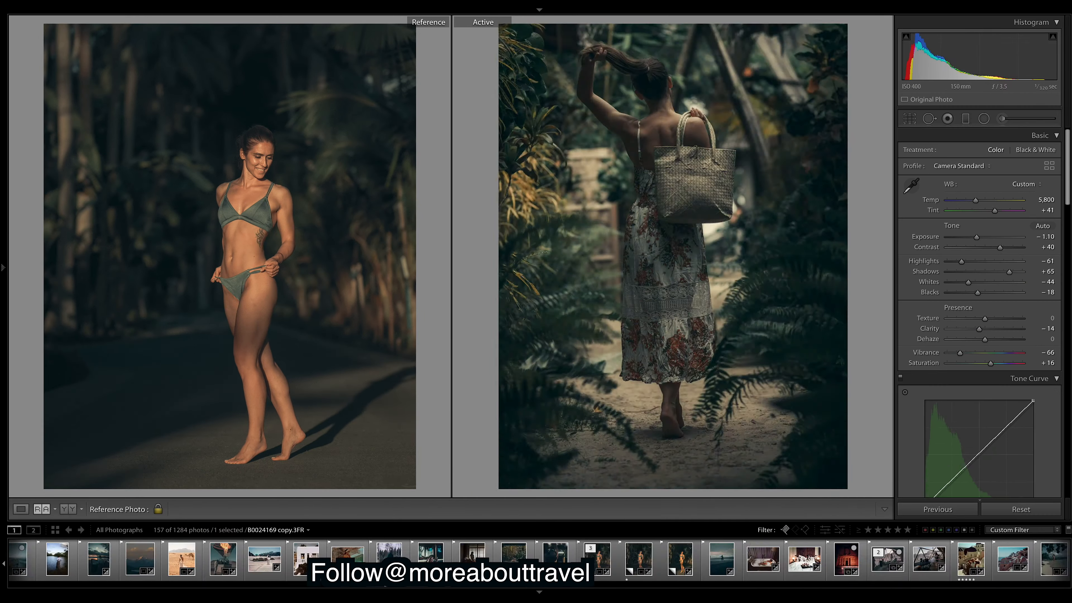
Step: Browse the edited travel photos beside the reference photo and check the before version of the palm-road portrait
{"action": "key", "text": "Right"}
{"action": "key", "text": "Right"}
{"action": "key", "text": "Right"}
{"action": "key", "text": "Right"}
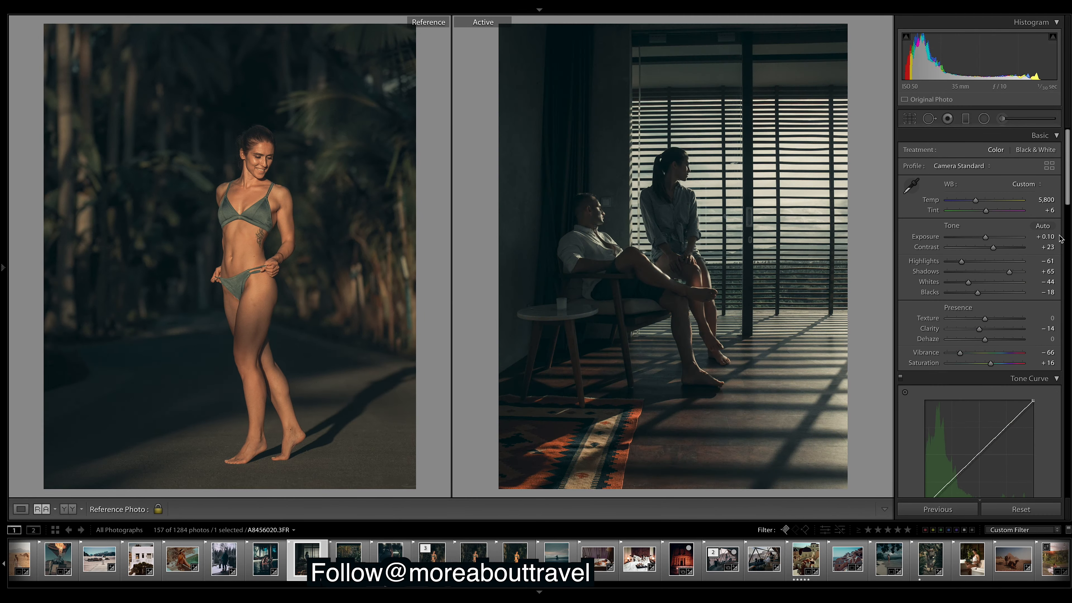
{"action": "mouse_move", "coordinate": [7, 269]}
{"action": "key", "text": "Right"}
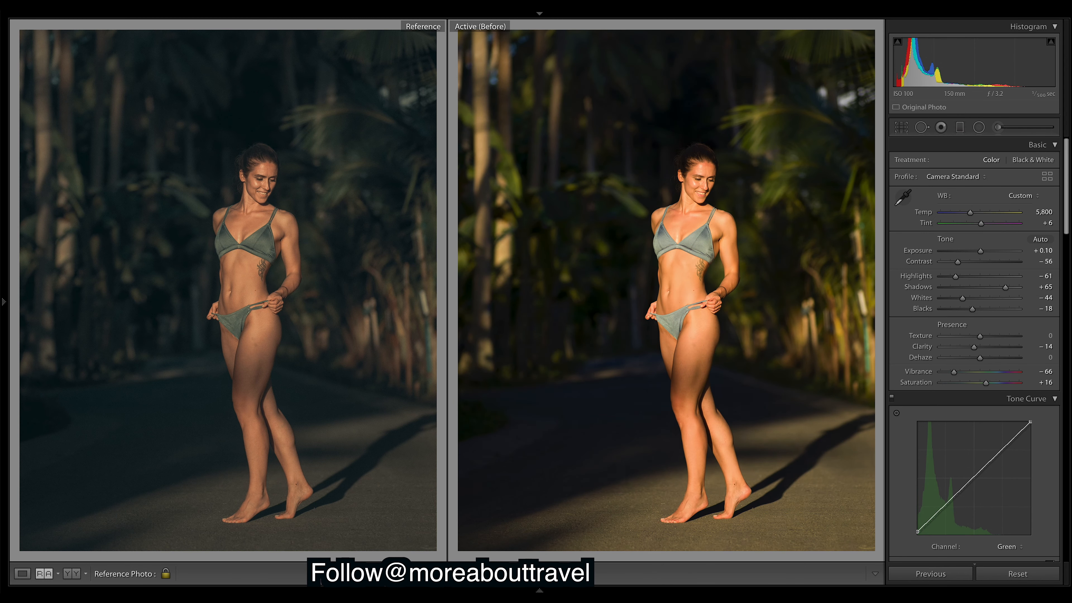
{"action": "key", "text": "backslash"}
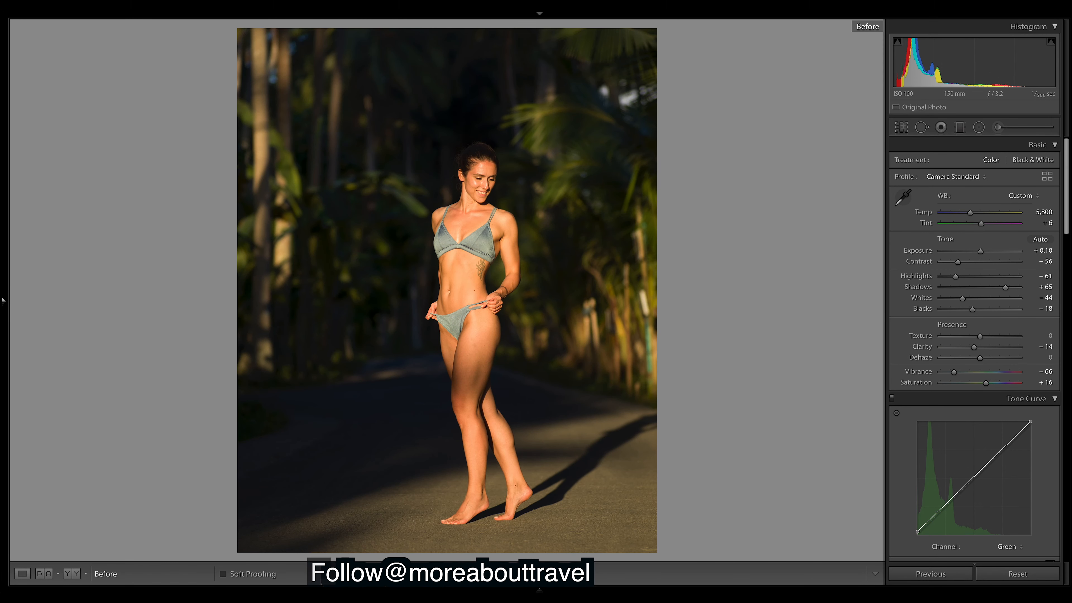
{"action": "key", "text": "backslash"}
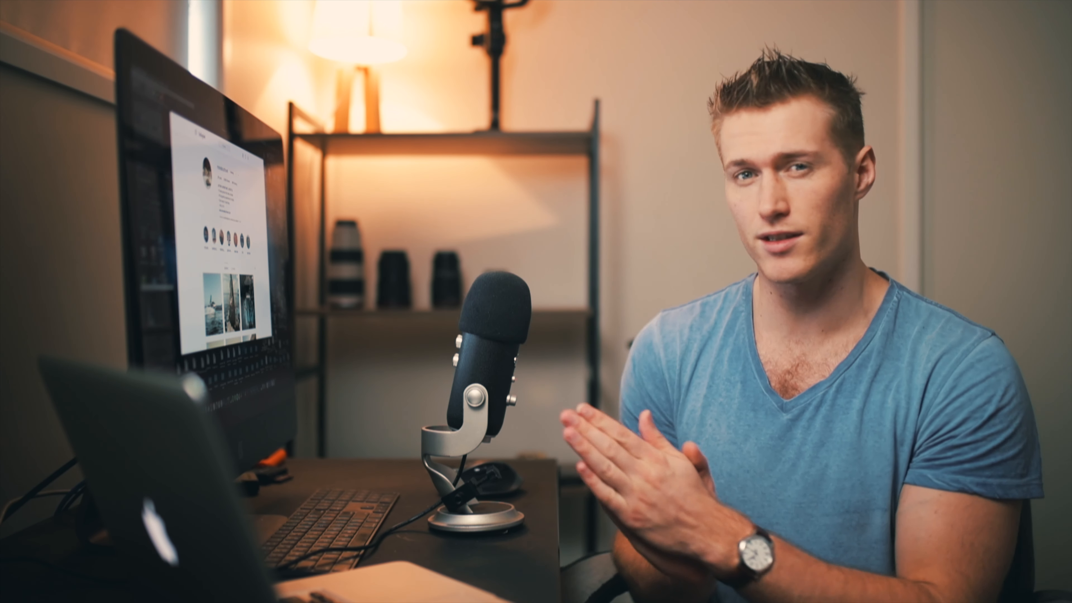
Step: Set the Highlights split toning to hue 48 and saturation 35
{"action": "left_click_drag", "start_coordinate": [684, 540], "coordinate": [757, 548]}
{"action": "left_click_drag", "start_coordinate": [675, 510], "coordinate": [704, 511]}
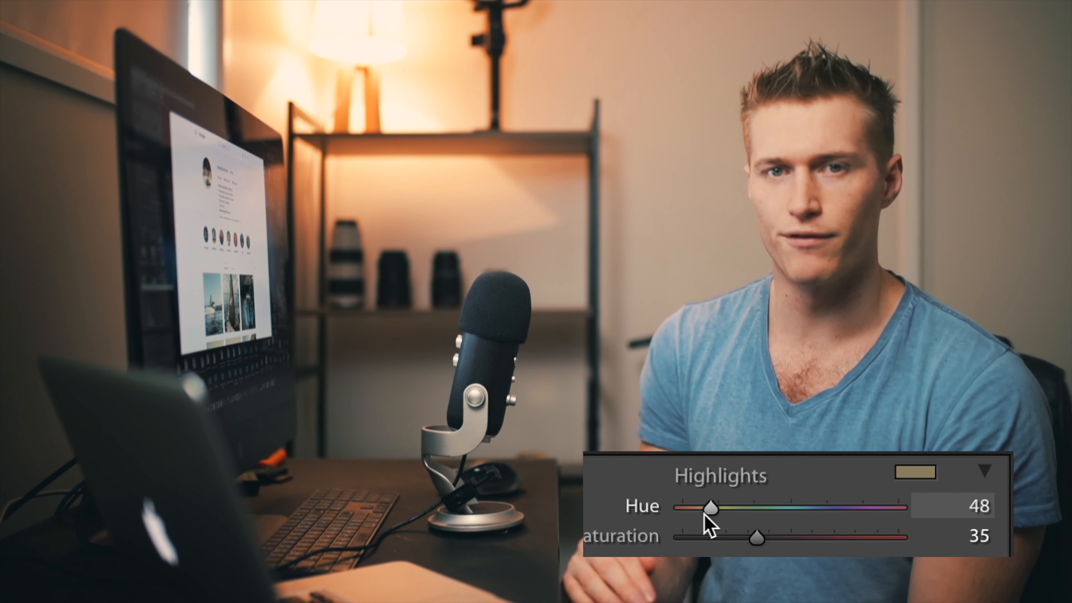
{"action": "left_click", "coordinate": [758, 496]}
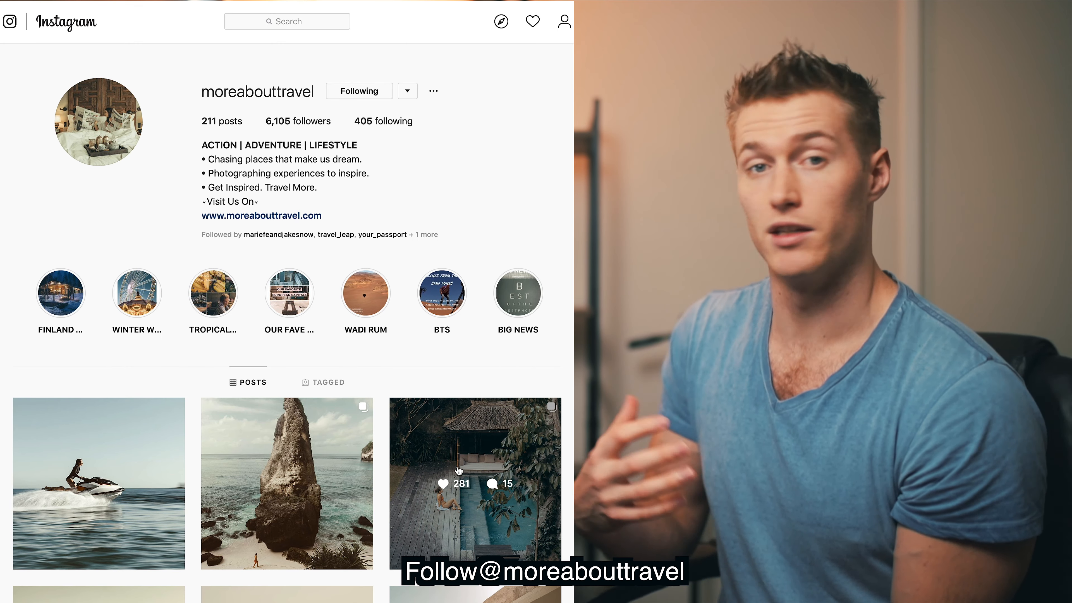
Step: Switch to the moreabouttravel Instagram profile, view the Bali pool villa post and browse down to the older posts
{"action": "left_click", "coordinate": [459, 471]}
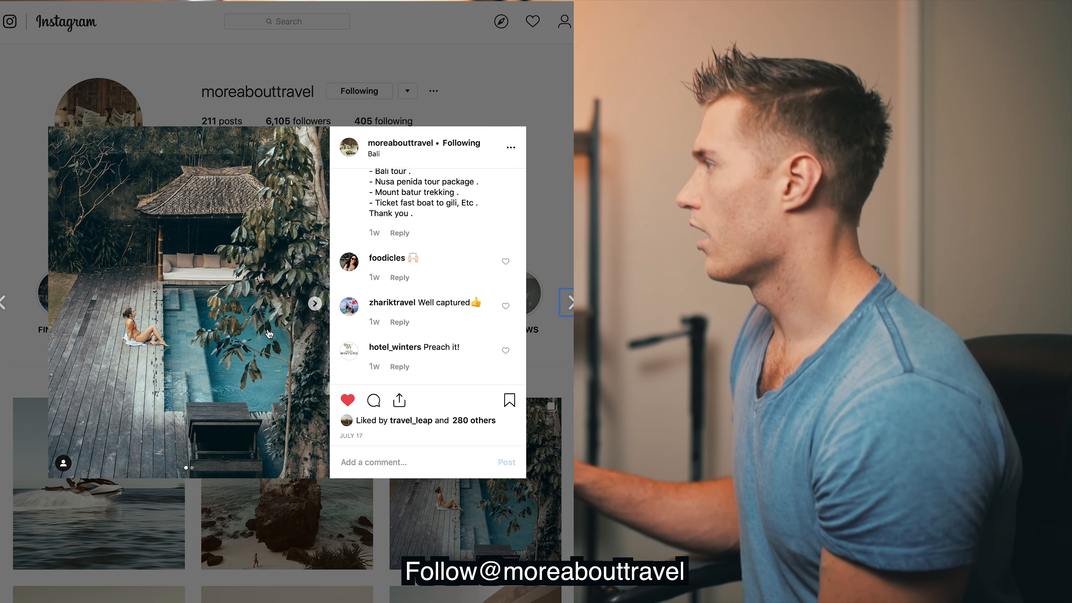
{"action": "key", "text": "Escape"}
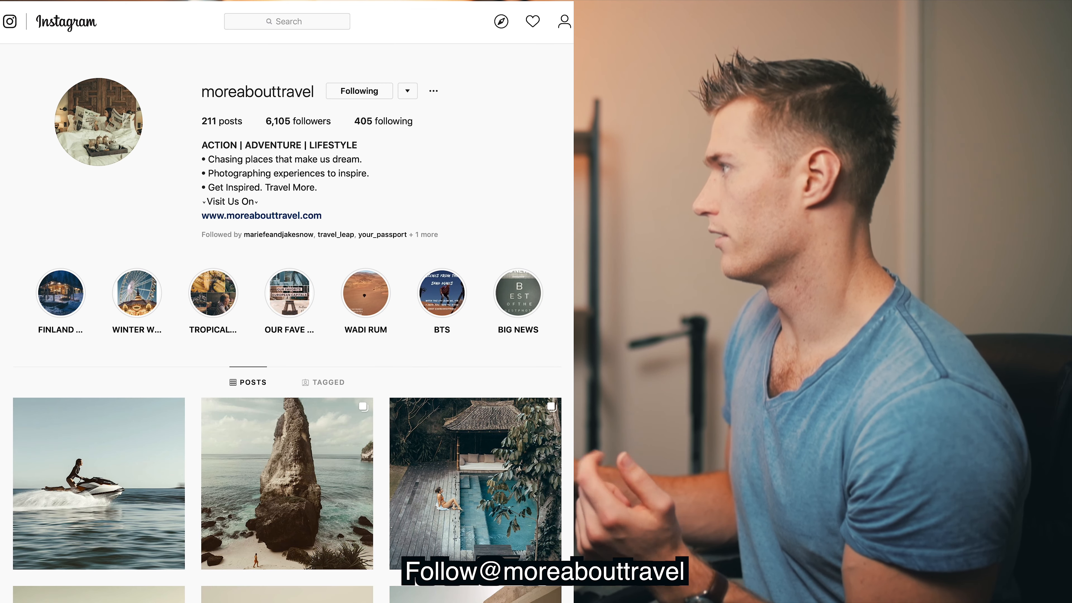
{"action": "scroll", "coordinate": [287, 296], "scroll_direction": "down", "scroll_amount": 5}
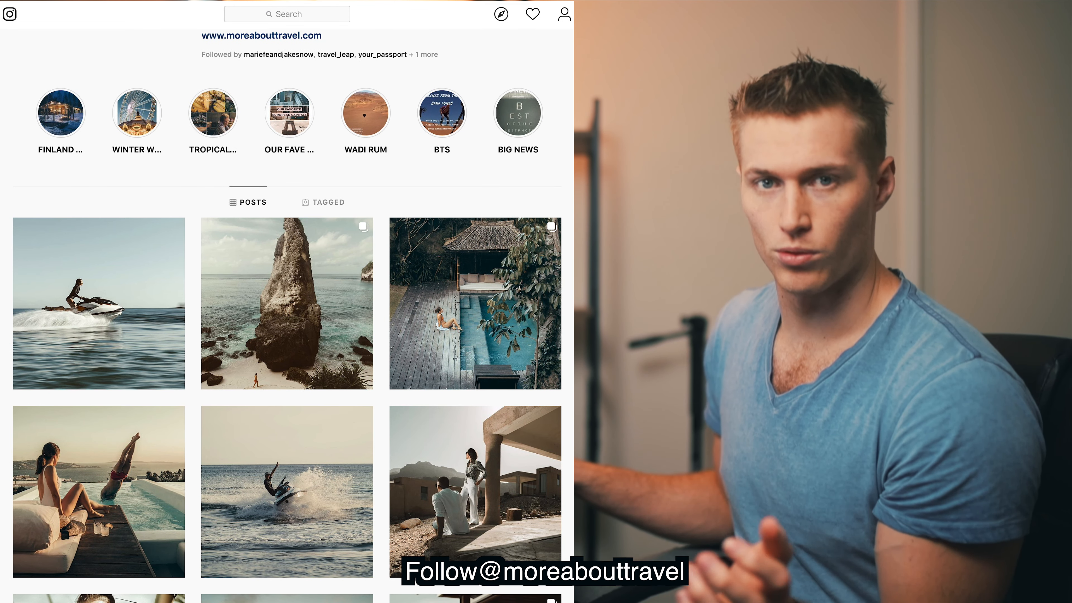
{"action": "scroll", "coordinate": [287, 313], "scroll_direction": "up", "scroll_amount": 3}
{"action": "scroll", "coordinate": [287, 313], "scroll_direction": "down", "scroll_amount": 8}
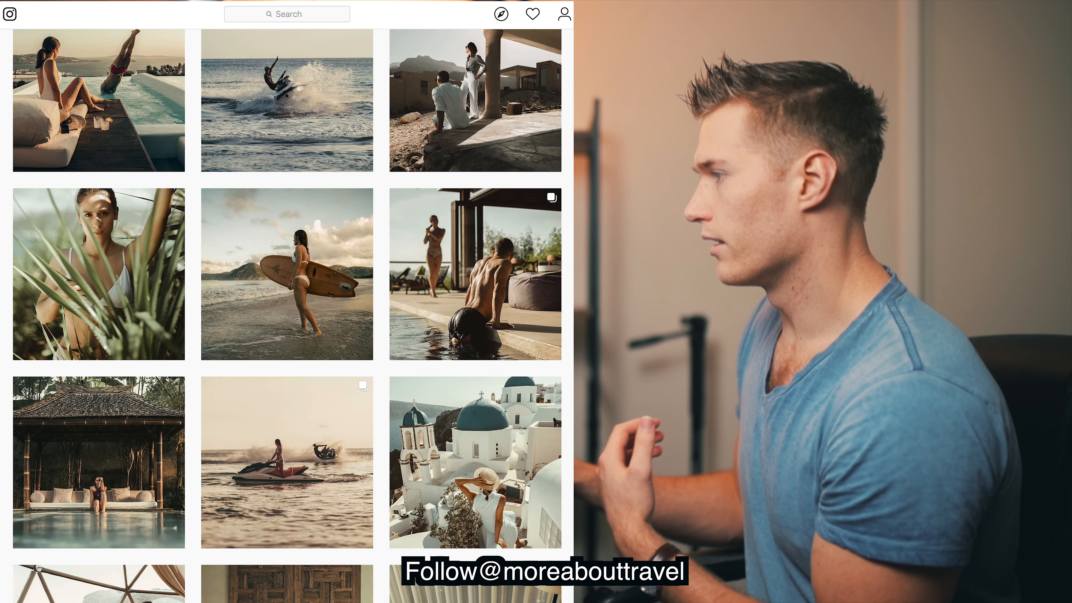
{"action": "scroll", "coordinate": [287, 313], "scroll_direction": "down", "scroll_amount": 20}
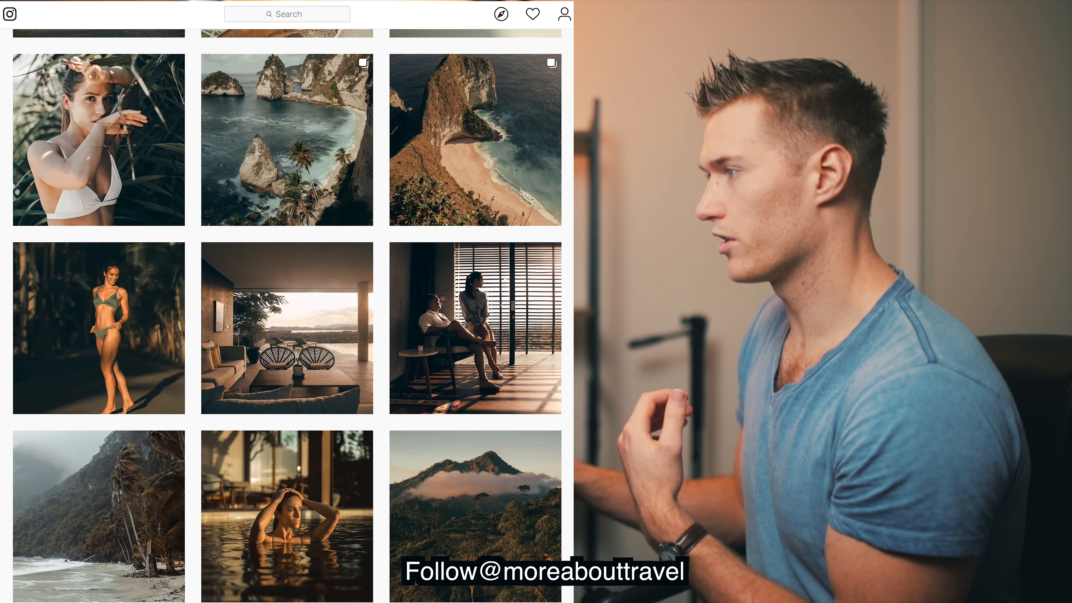
Step: View the post of the woman in the green bikini on the palm-lined road and examine the posts above it
{"action": "left_click", "coordinate": [171, 263]}
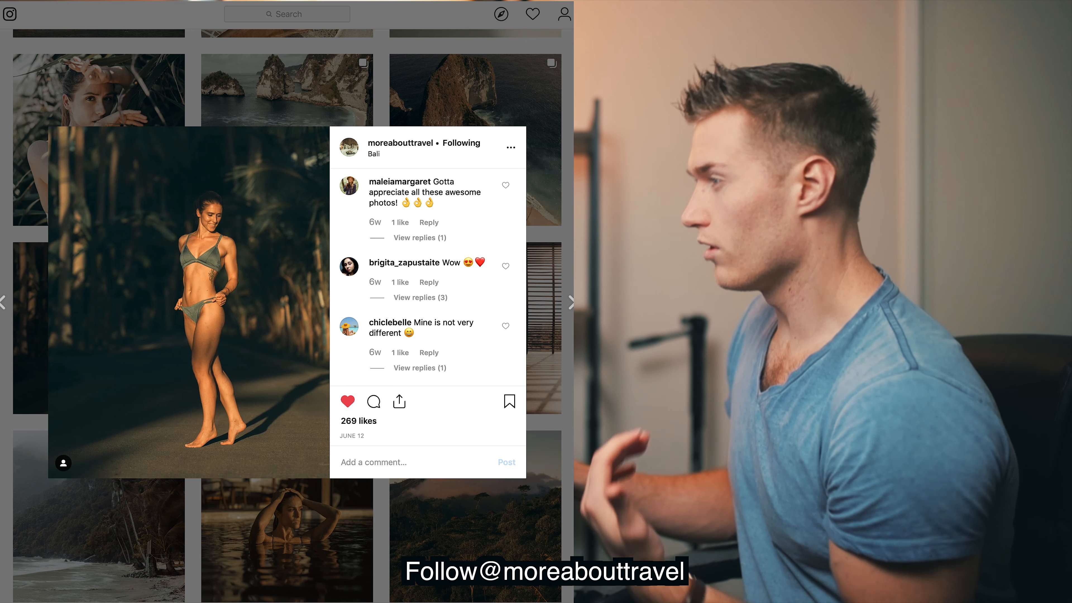
{"action": "key", "text": "Escape"}
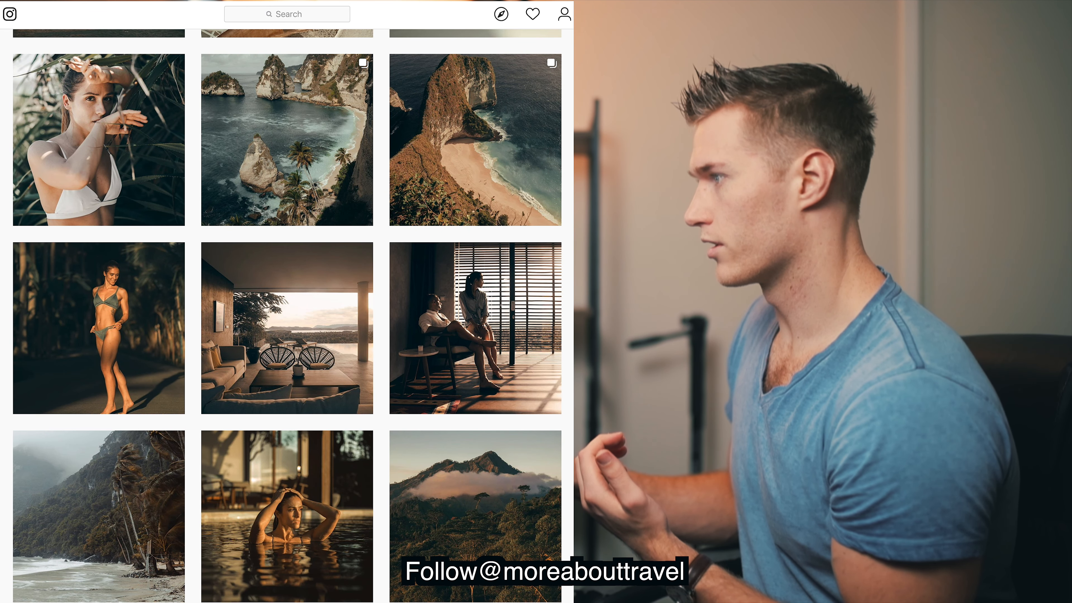
{"action": "scroll", "coordinate": [287, 315], "scroll_direction": "up", "scroll_amount": 3}
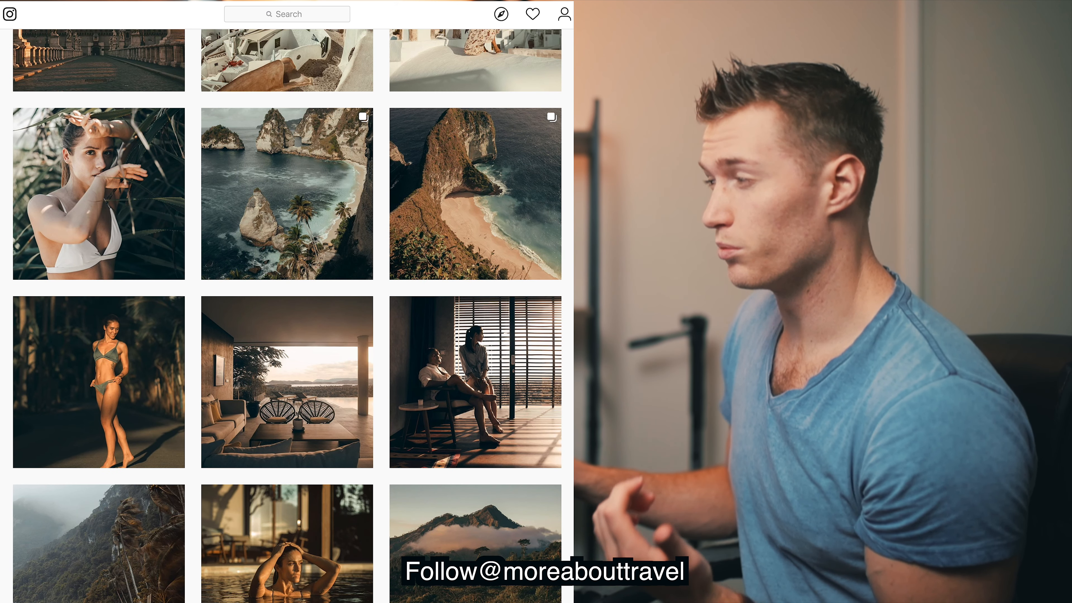
{"action": "scroll", "coordinate": [287, 316], "scroll_direction": "up", "scroll_amount": 4}
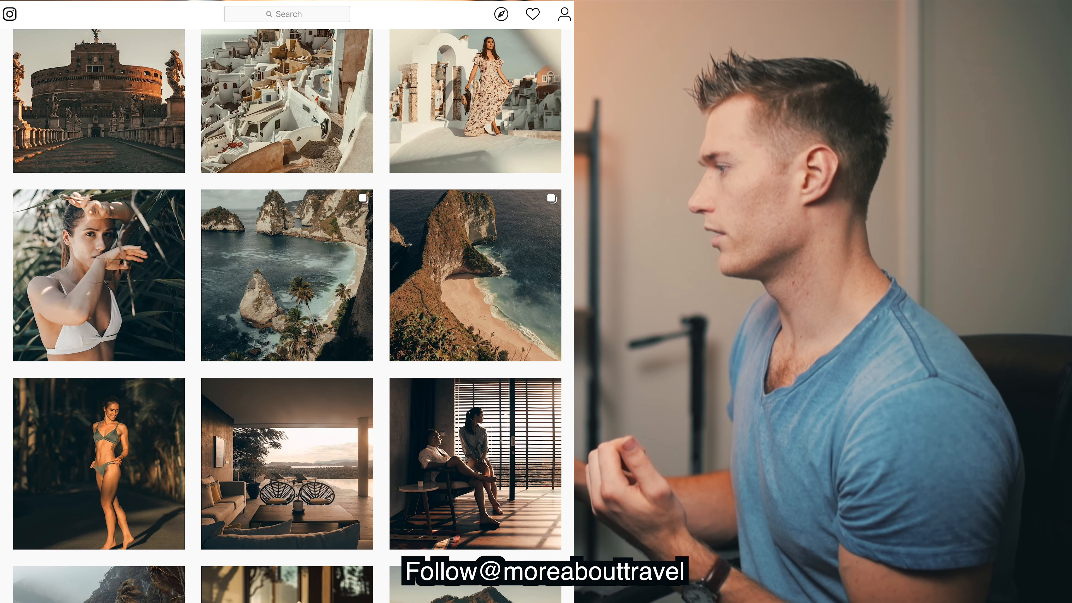
{"action": "scroll", "coordinate": [287, 316], "scroll_direction": "up", "scroll_amount": 10}
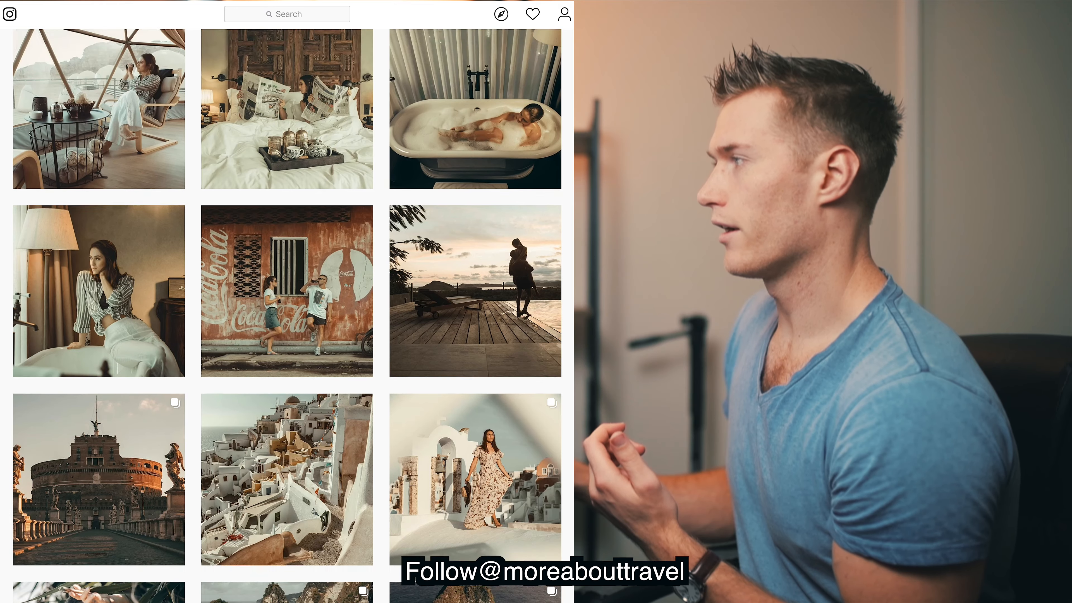
Step: View the post of the woman seated in the thatched pavilion beside the pool
{"action": "scroll", "coordinate": [287, 316], "scroll_direction": "up", "scroll_amount": 10}
{"action": "left_click", "coordinate": [79, 289]}
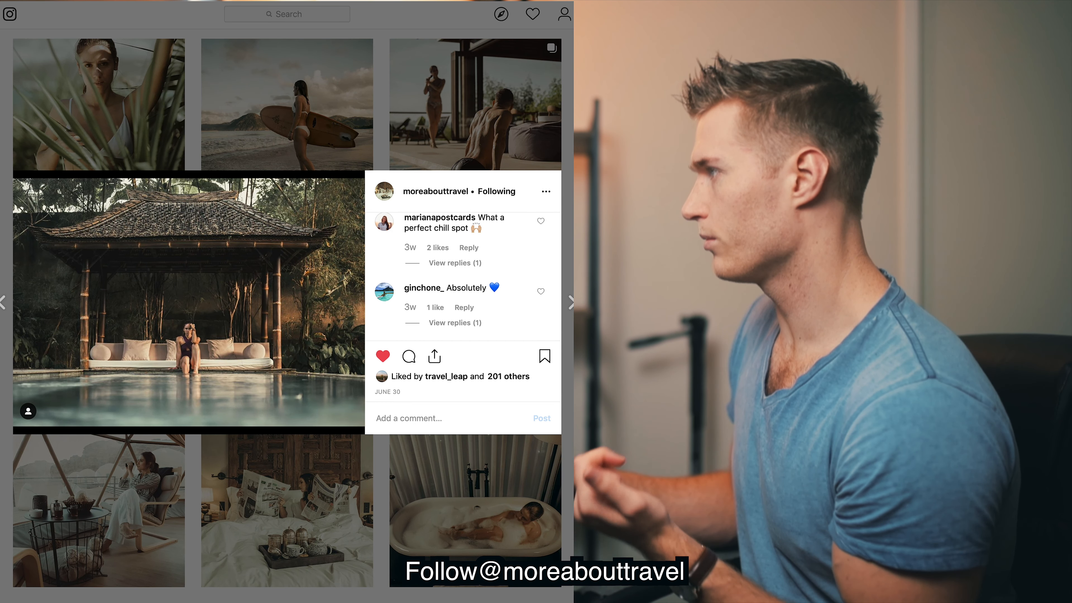
{"action": "key", "text": "Escape"}
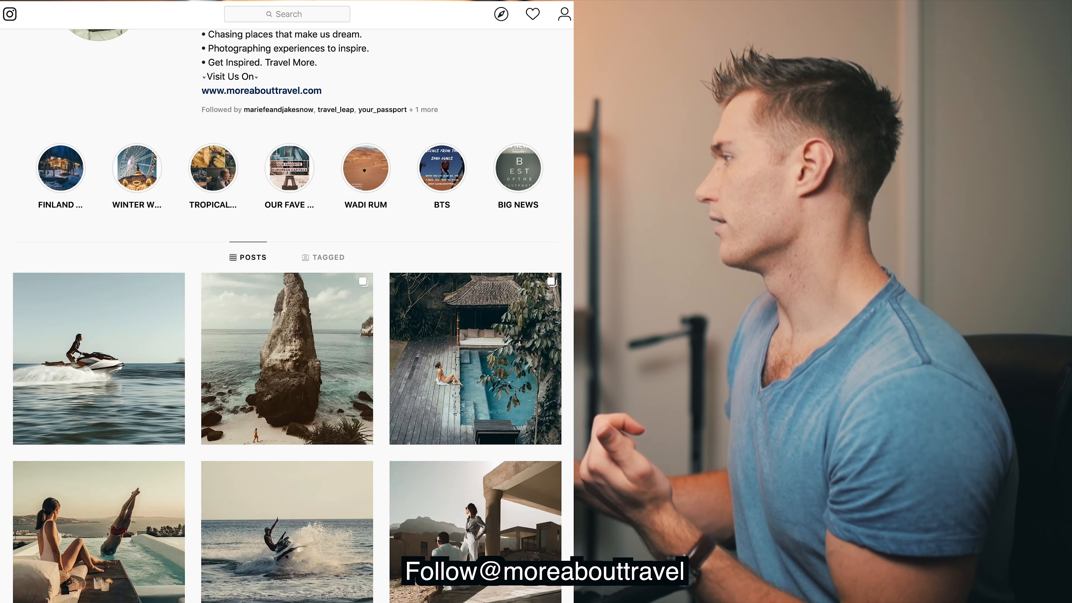
Step: Examine the colour style of the older Greek island posts, and revisit the palm-road portrait in the profile's feed
{"action": "scroll", "coordinate": [287, 316], "scroll_direction": "down", "scroll_amount": 15}
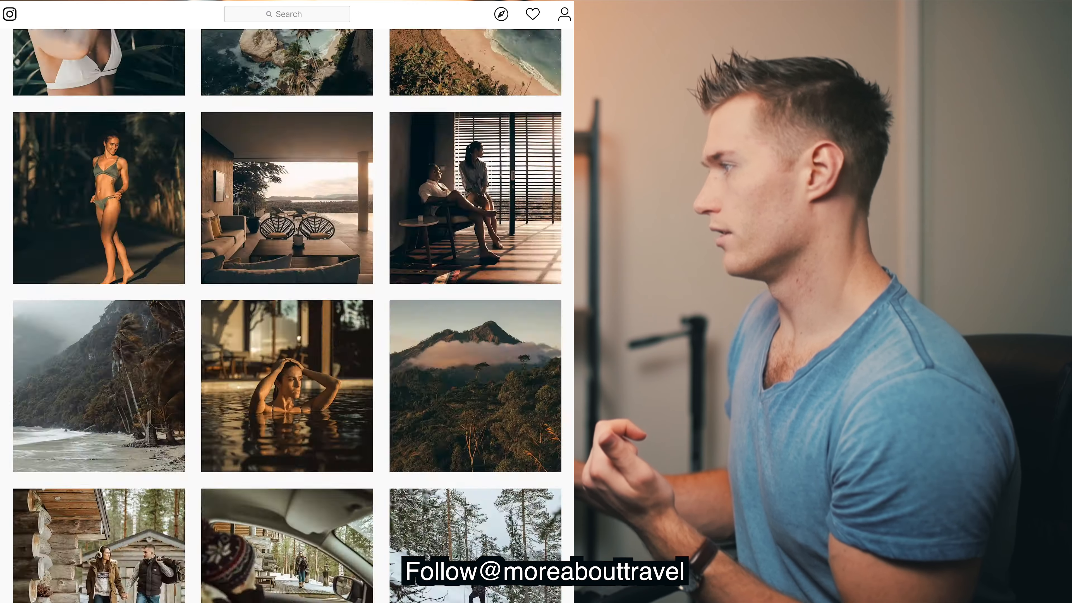
{"action": "scroll", "coordinate": [287, 316], "scroll_direction": "down", "scroll_amount": 15}
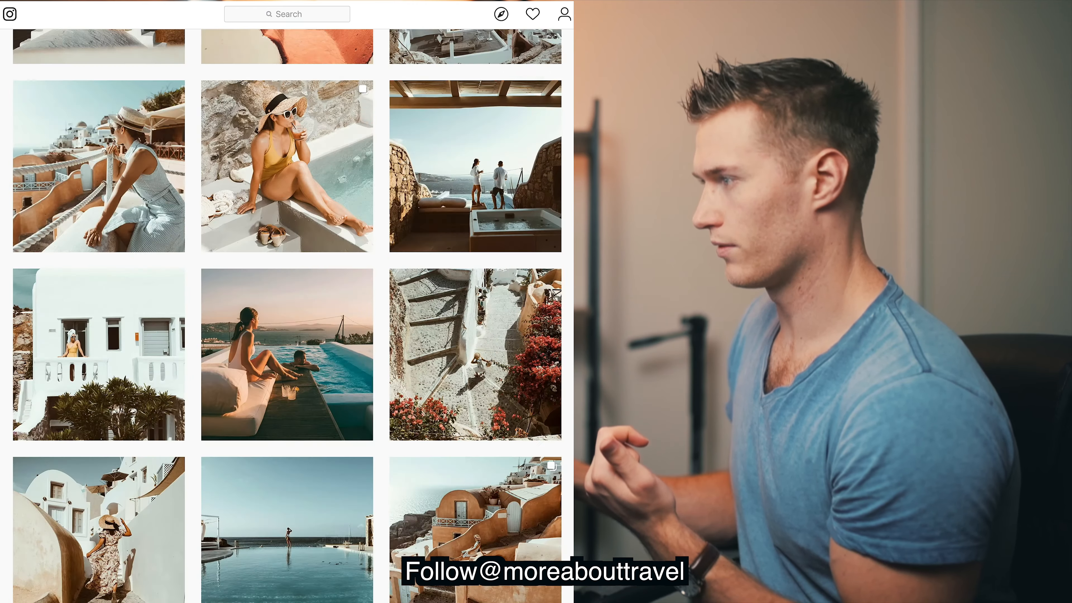
{"action": "scroll", "coordinate": [148, 365], "scroll_direction": "up", "scroll_amount": 10}
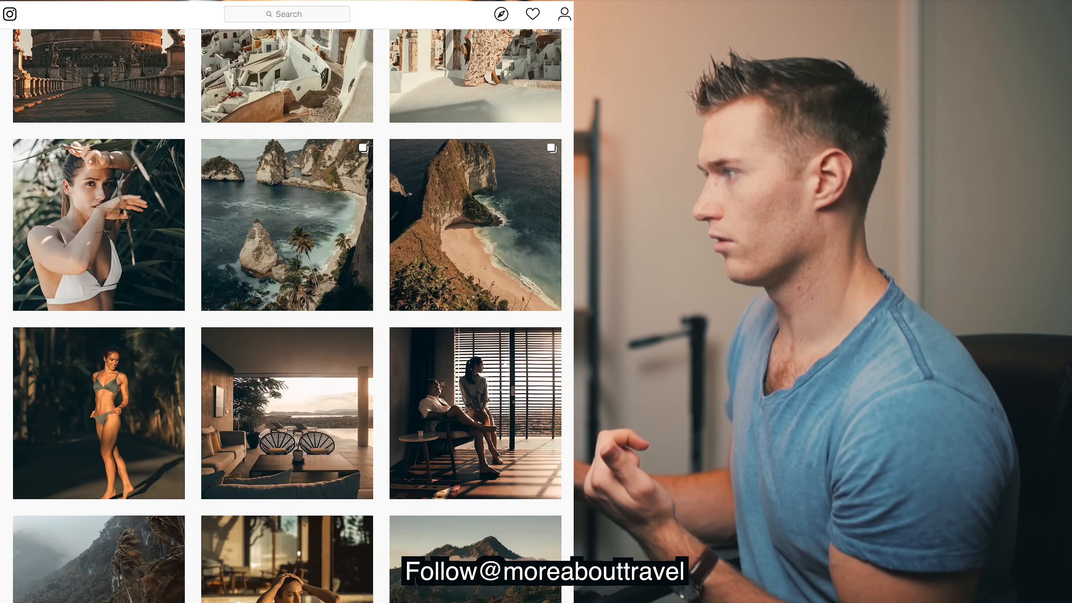
{"action": "left_click", "coordinate": [147, 366]}
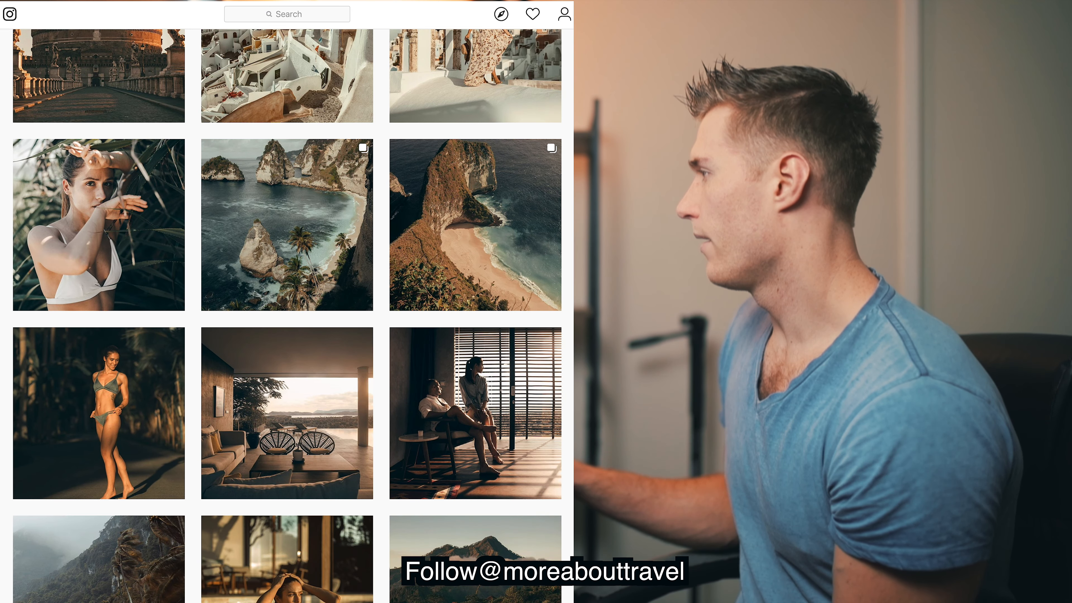
{"action": "scroll", "coordinate": [287, 315], "scroll_direction": "up", "scroll_amount": 20}
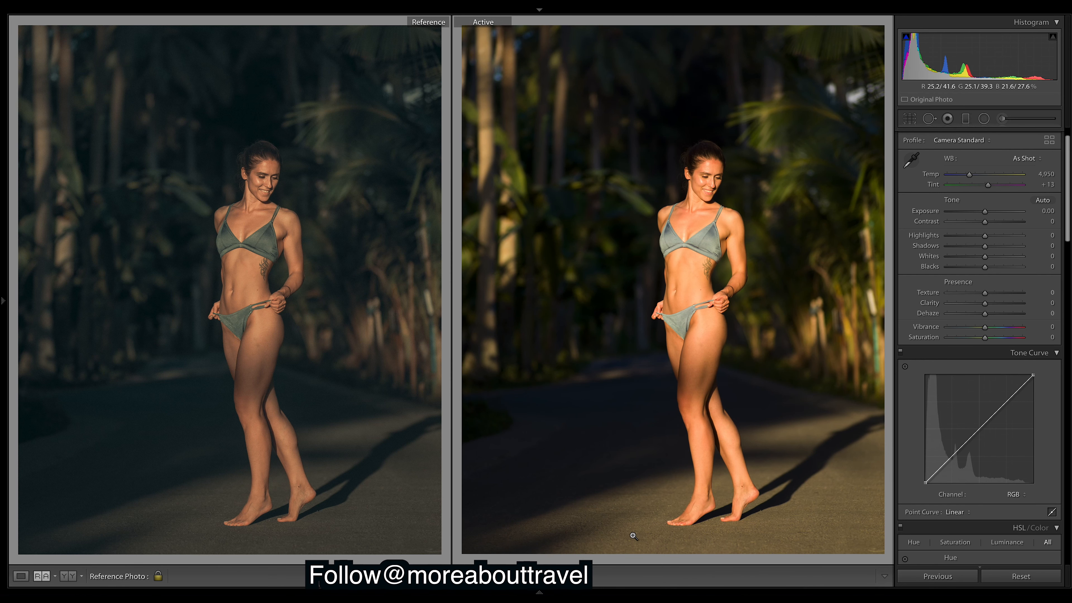
Step: Switch to Lightroom, reveal the filmstrip and make the edited virtual copy of the palm-road portrait the active photo
{"action": "mouse_move", "coordinate": [541, 592]}
{"action": "left_click", "coordinate": [540, 593]}
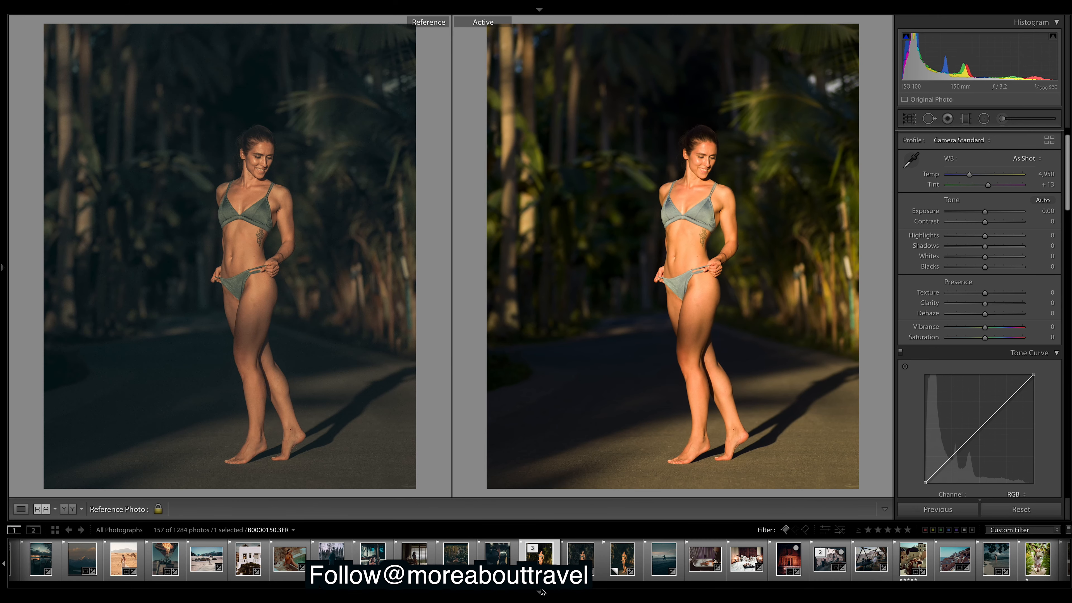
{"action": "left_click", "coordinate": [621, 574]}
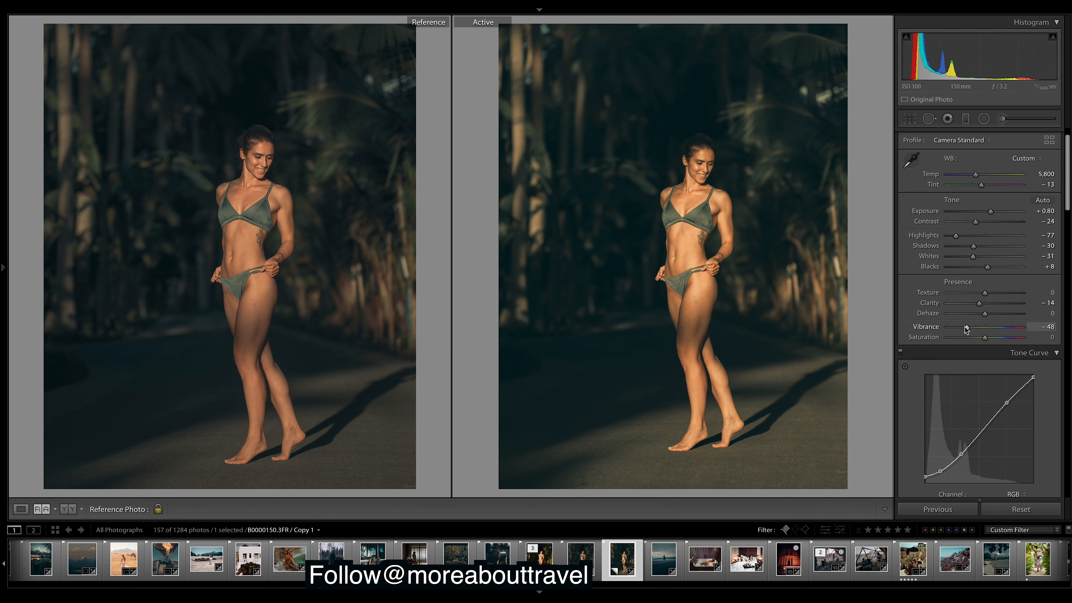
Step: Try Shadows at +56 and Tint at +23 on the virtual copy, and undo both adjustments
{"action": "left_click_drag", "start_coordinate": [994, 249], "coordinate": [1004, 258]}
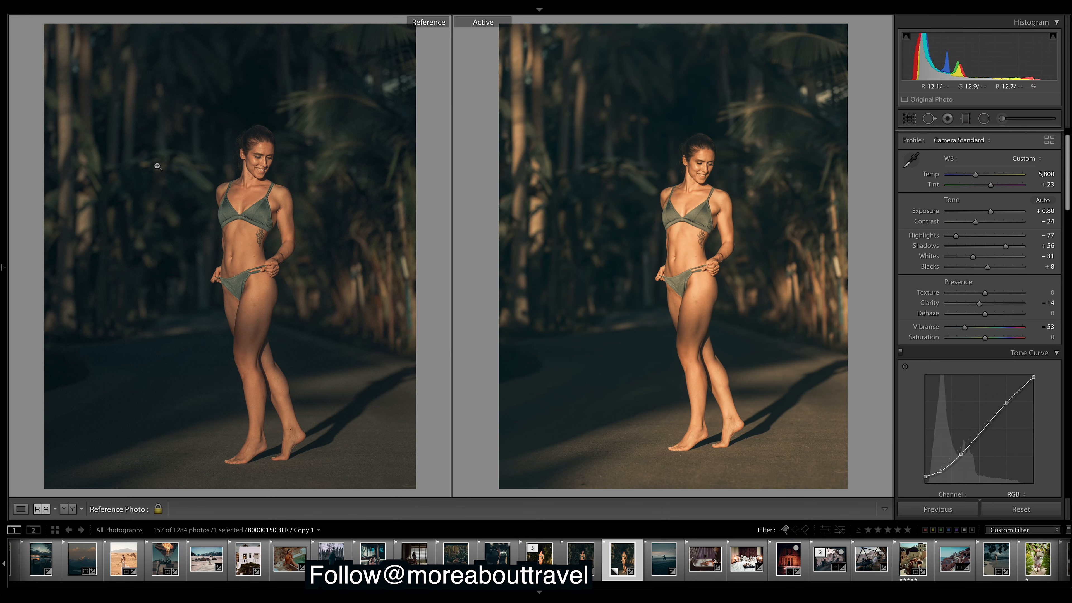
{"action": "key", "text": "super+z"}
{"action": "key", "text": "super+z"}
{"action": "key", "text": "super+z"}
{"action": "key", "text": "super+z"}
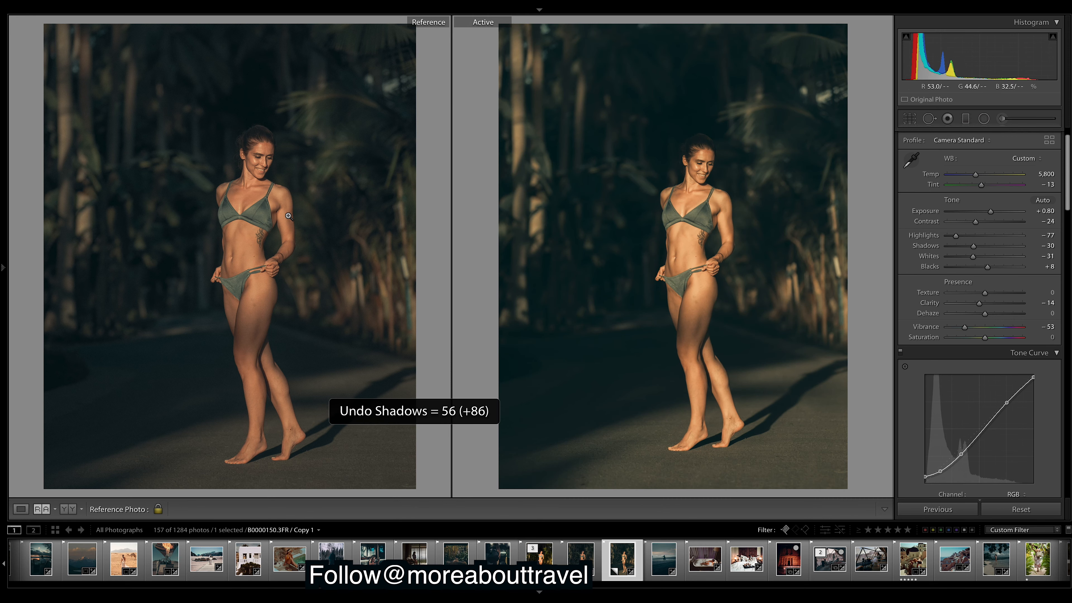
{"action": "key", "text": "super+z"}
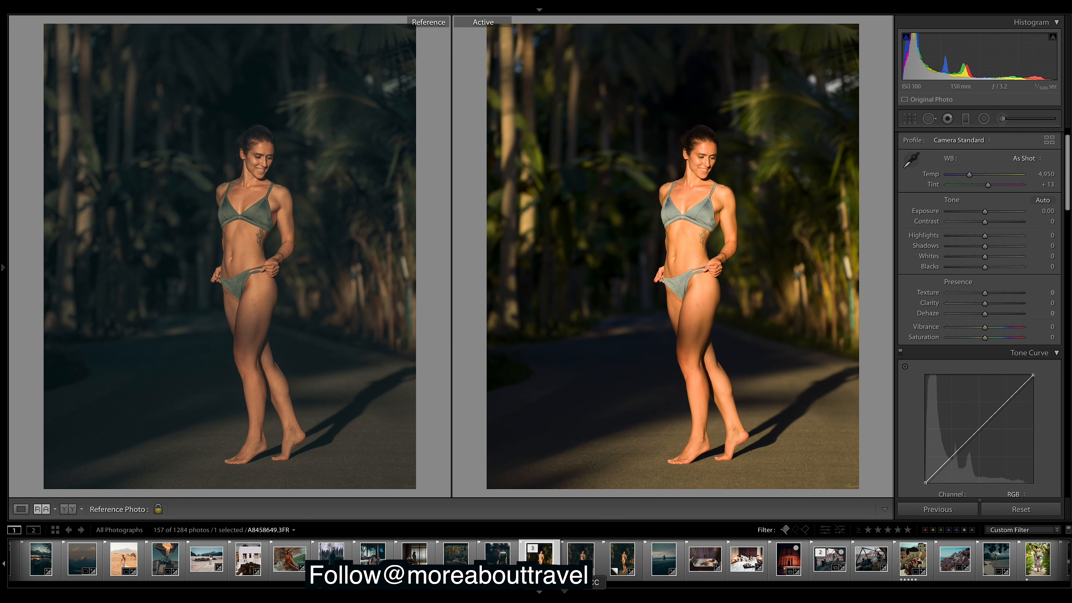
Step: Hide the filmstrip, show the presets list and apply the Gold Blue 1 preset to the unedited palm-road portrait
{"action": "left_click", "coordinate": [541, 593]}
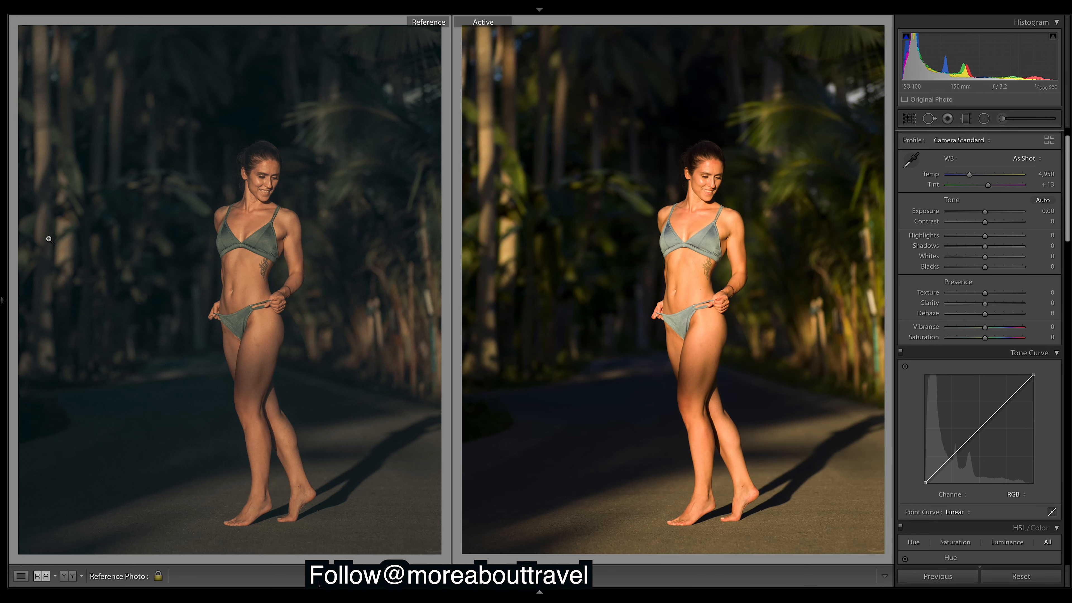
{"action": "left_click", "coordinate": [3, 301]}
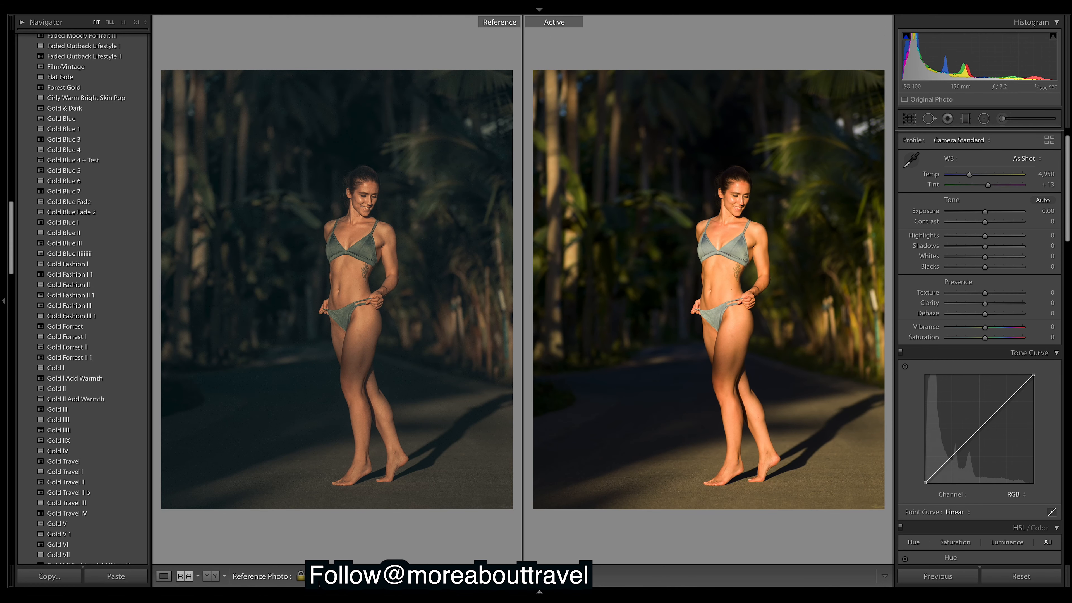
{"action": "left_click", "coordinate": [75, 130]}
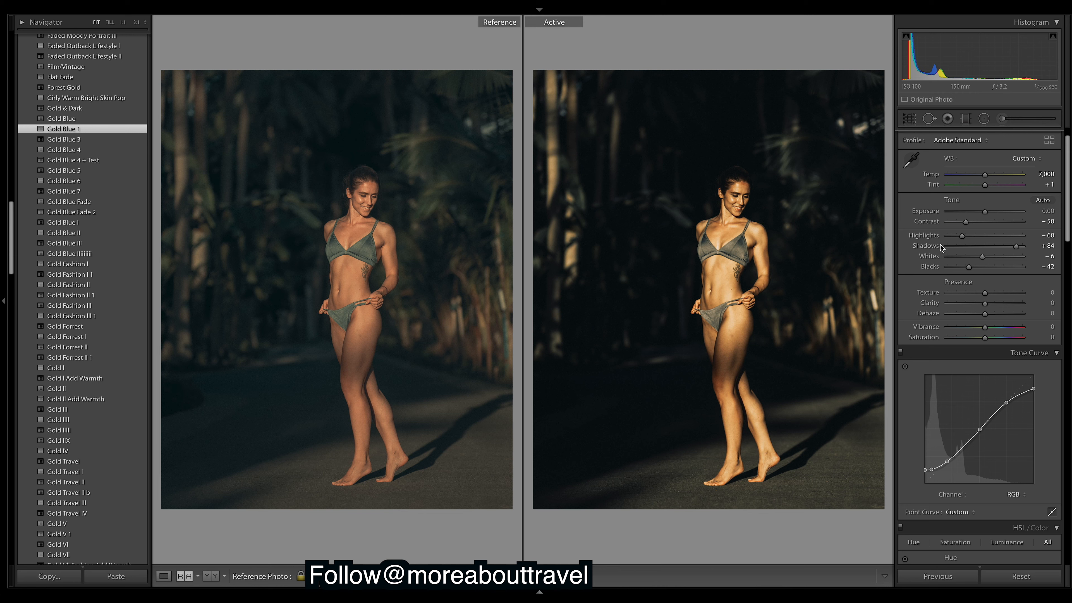
Step: Set the active portrait's Contrast to -100, Blacks to +5 and Exposure to -0.45
{"action": "left_click_drag", "start_coordinate": [966, 221], "coordinate": [947, 222]}
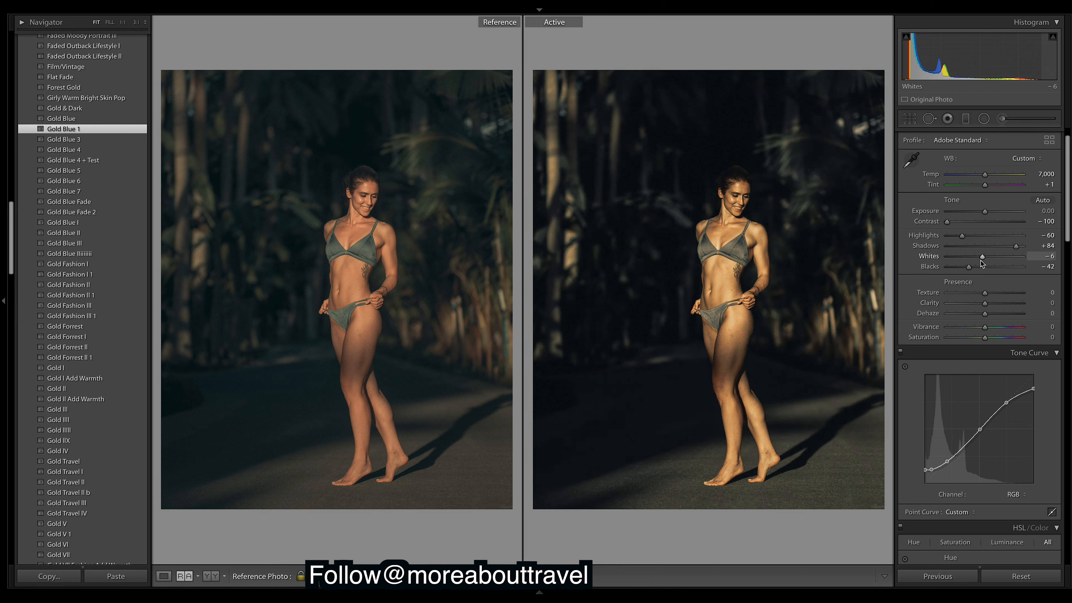
{"action": "left_click_drag", "start_coordinate": [970, 269], "coordinate": [990, 273]}
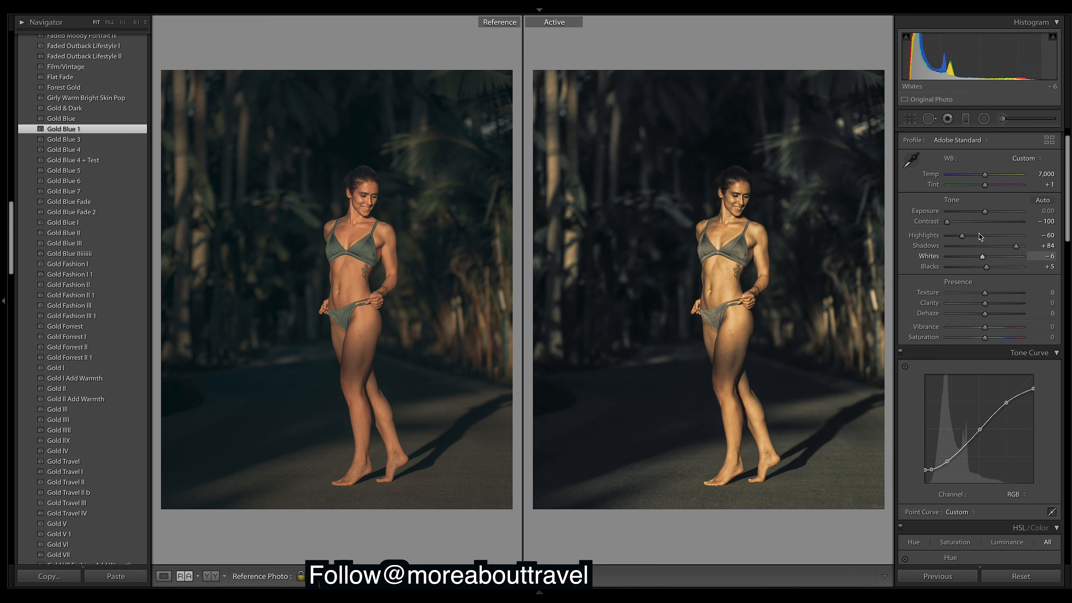
{"action": "left_click_drag", "start_coordinate": [985, 212], "coordinate": [982, 214]}
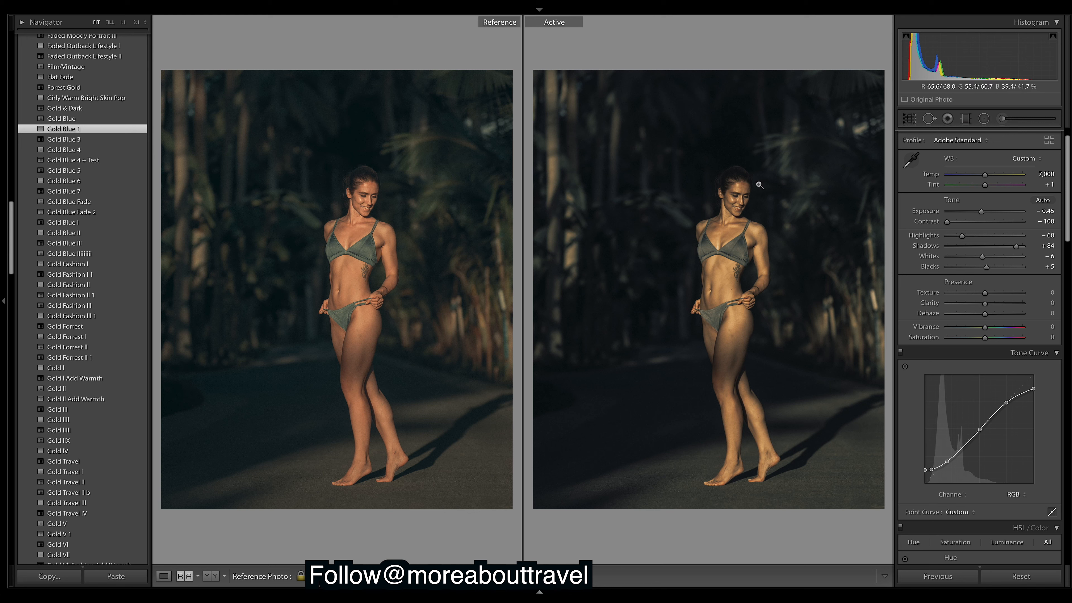
Step: Try Temp 5,384, Tint +31, Exposure -0.40, Blacks +57, Vibrance -26 and Saturation +26 on the active portrait
{"action": "left_click_drag", "start_coordinate": [987, 187], "coordinate": [984, 214]}
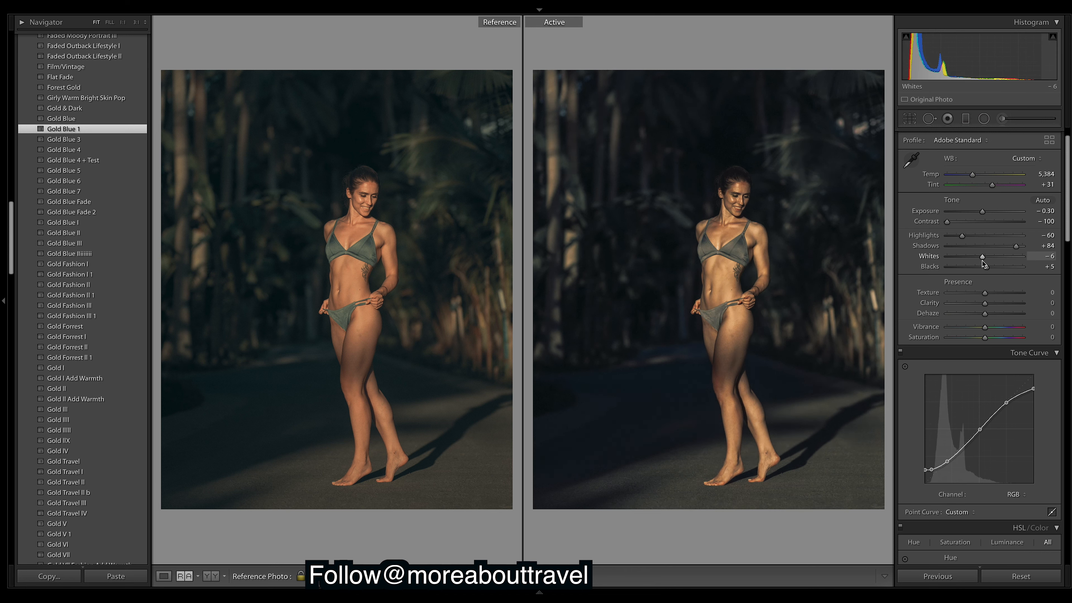
{"action": "left_click_drag", "start_coordinate": [988, 266], "coordinate": [1004, 268]}
{"action": "left_click_drag", "start_coordinate": [975, 206], "coordinate": [977, 211]}
{"action": "left_click_drag", "start_coordinate": [1004, 267], "coordinate": [1006, 267]}
{"action": "mouse_move", "coordinate": [985, 337]}
{"action": "left_mouse_down"}
{"action": "mouse_move", "coordinate": [996, 338]}
{"action": "mouse_move", "coordinate": [975, 328]}
{"action": "mouse_move", "coordinate": [995, 339]}
{"action": "left_mouse_up"}
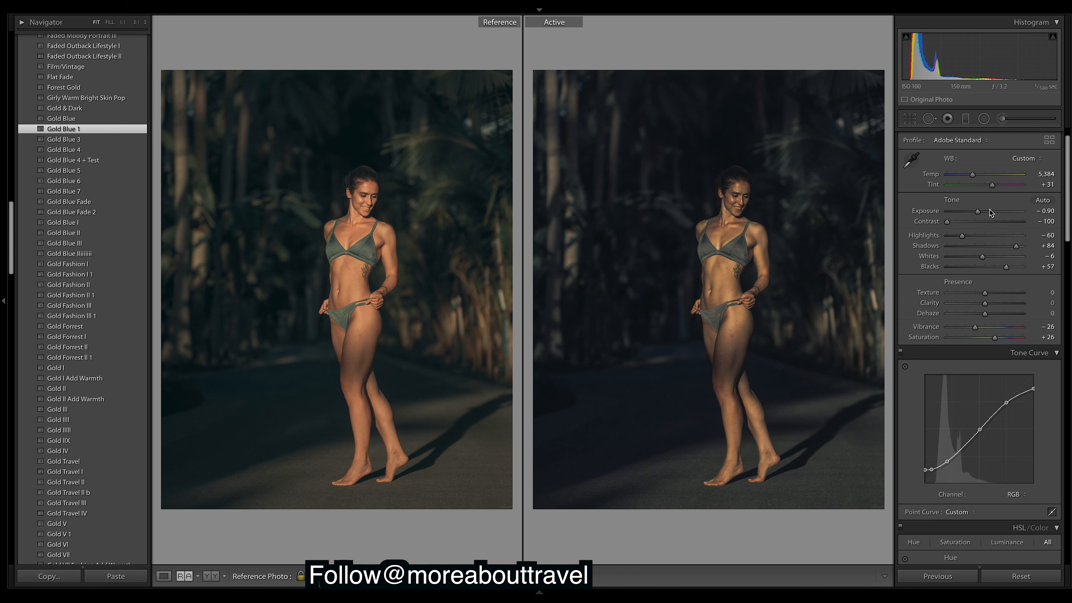
{"action": "left_click_drag", "start_coordinate": [980, 213], "coordinate": [983, 214]}
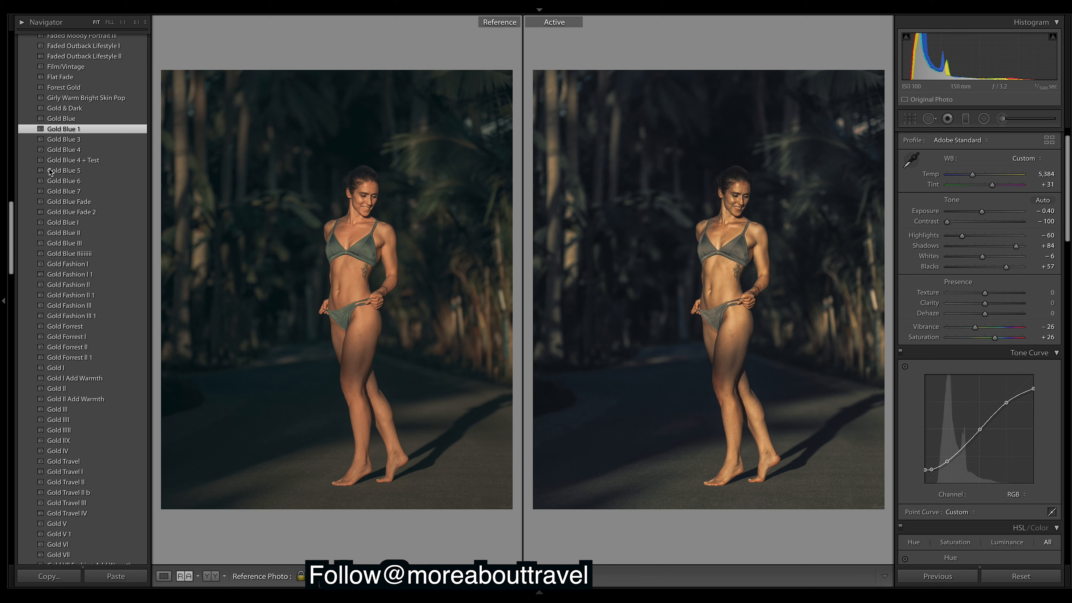
Step: Hide the presets list, undo the recent adjustments and reset the active portrait to its unedited state
{"action": "left_click", "coordinate": [3, 301]}
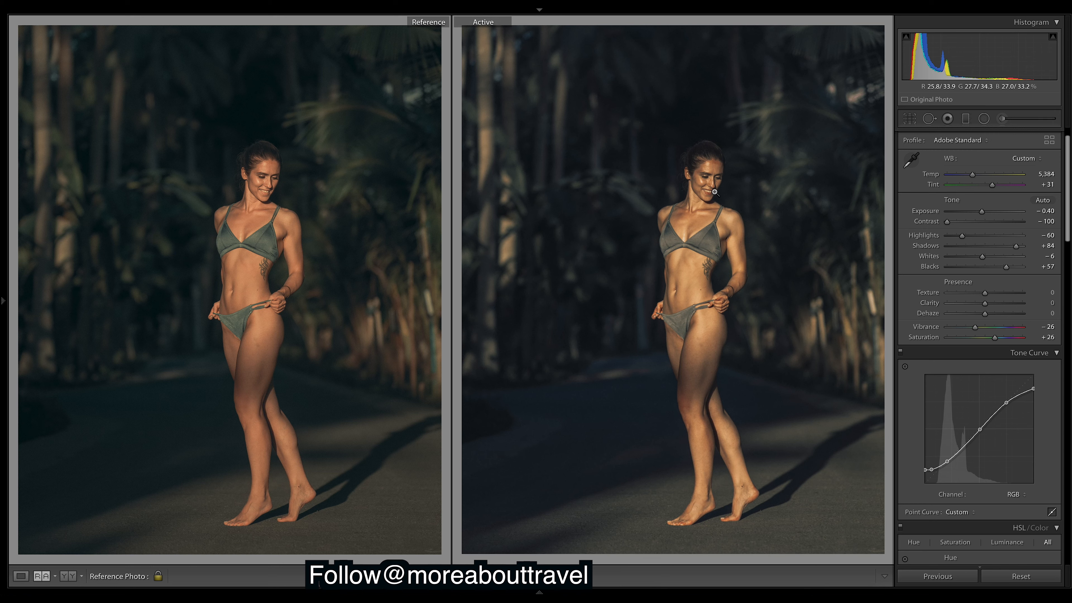
{"action": "key", "text": "ctrl+z"}
{"action": "key", "text": "ctrl+z"}
{"action": "key", "text": "ctrl+z"}
{"action": "key", "text": "ctrl+z"}
{"action": "key", "text": "ctrl+z"}
{"action": "key", "text": "ctrl+shift+r"}
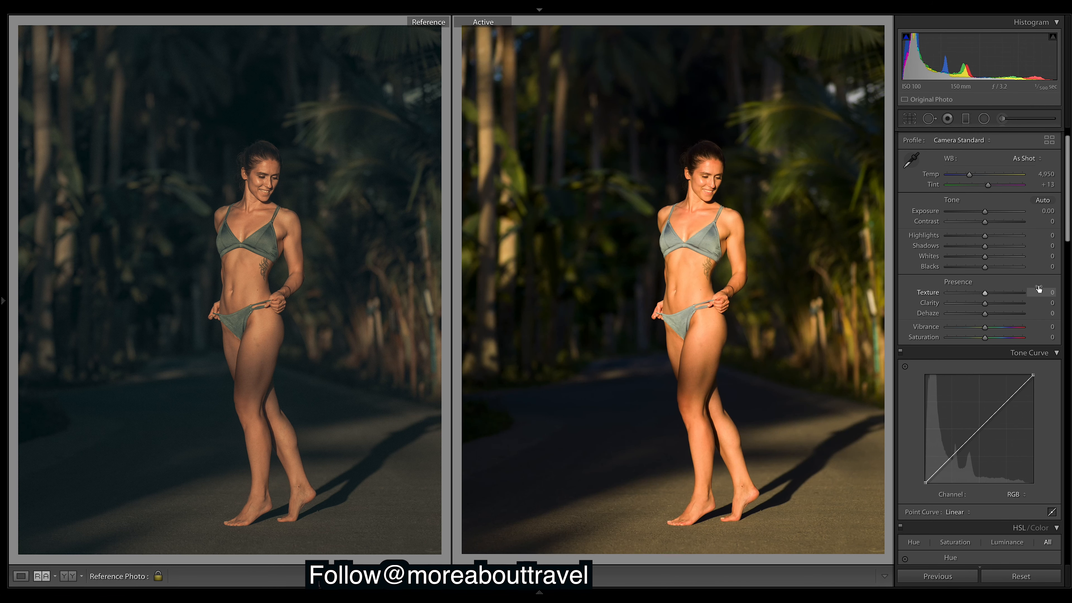
Step: Set the active portrait's Temp to 5800 and its Contrast to -56
{"action": "left_click", "coordinate": [1046, 174]}
{"action": "type", "text": "5800"}
{"action": "key", "text": "Return"}
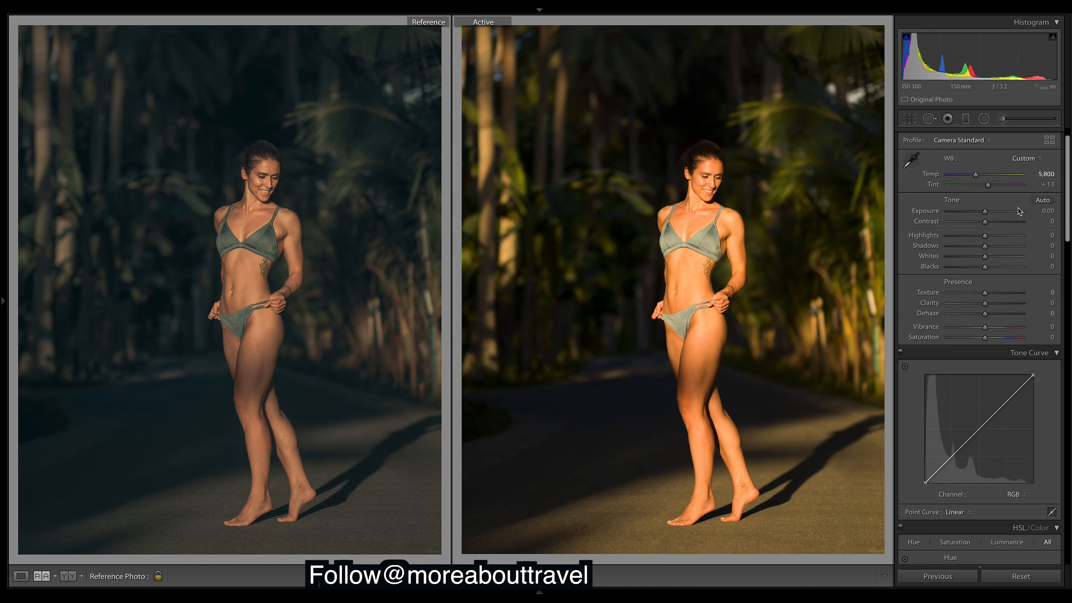
{"action": "left_click", "coordinate": [969, 223]}
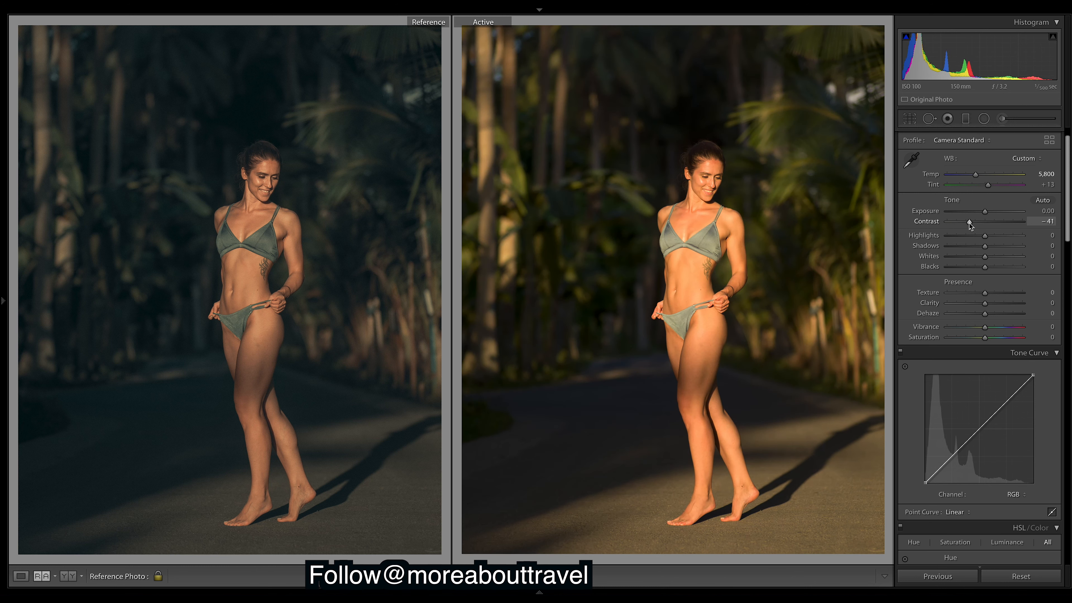
{"action": "left_click_drag", "start_coordinate": [969, 224], "coordinate": [966, 224]}
{"action": "left_click_drag", "start_coordinate": [965, 223], "coordinate": [963, 222]}
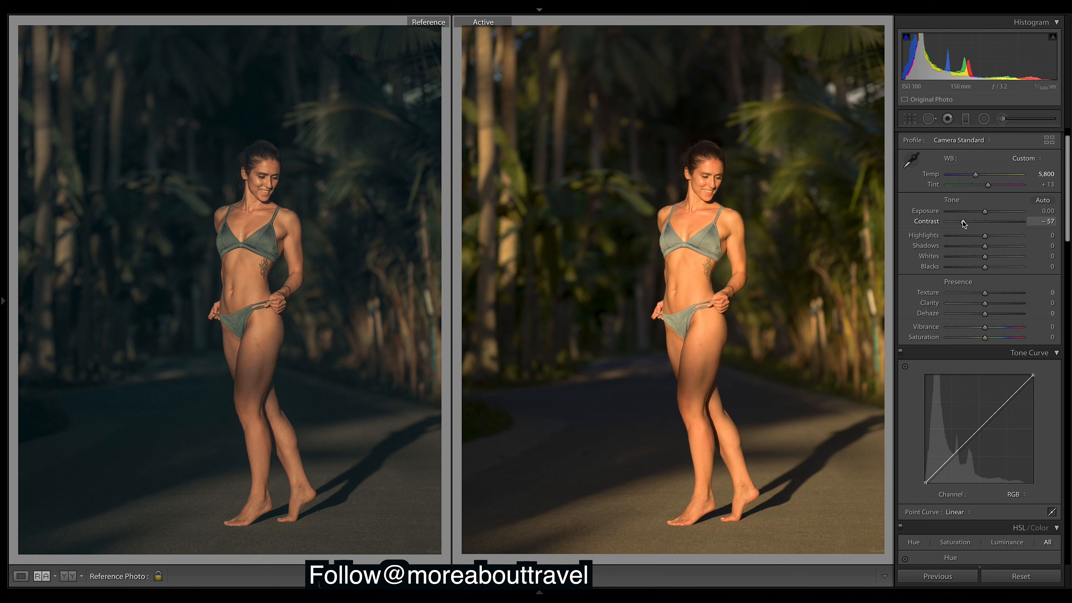
{"action": "left_click_drag", "start_coordinate": [963, 222], "coordinate": [964, 221]}
Step: Set Highlights to -61, compare Shadows at +79 and -100, and set Shadows to +72
{"action": "left_click_drag", "start_coordinate": [968, 239], "coordinate": [956, 239]}
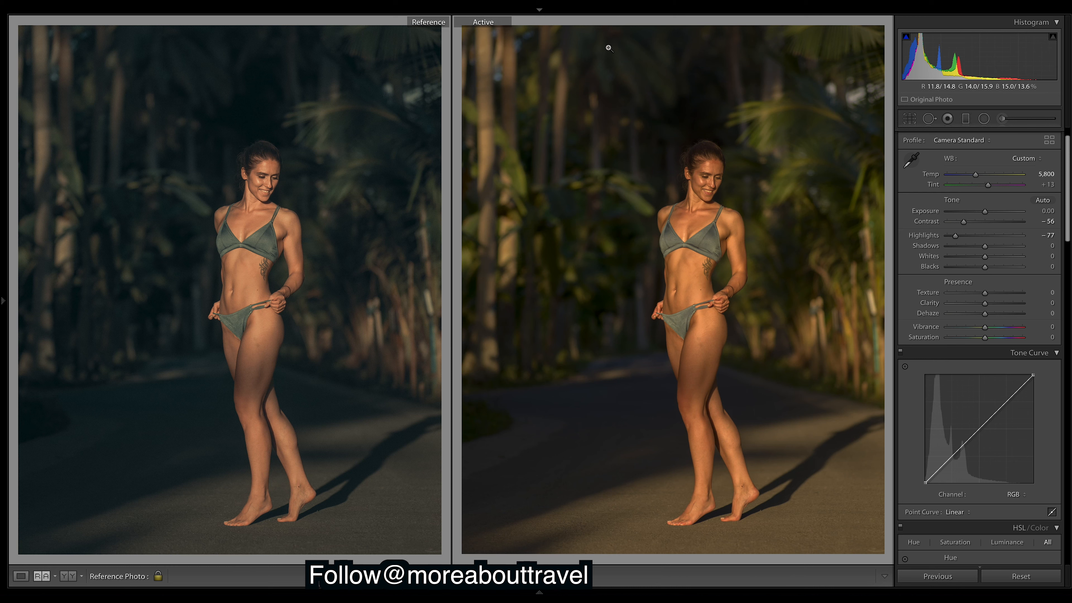
{"action": "left_click_drag", "start_coordinate": [960, 238], "coordinate": [961, 248]}
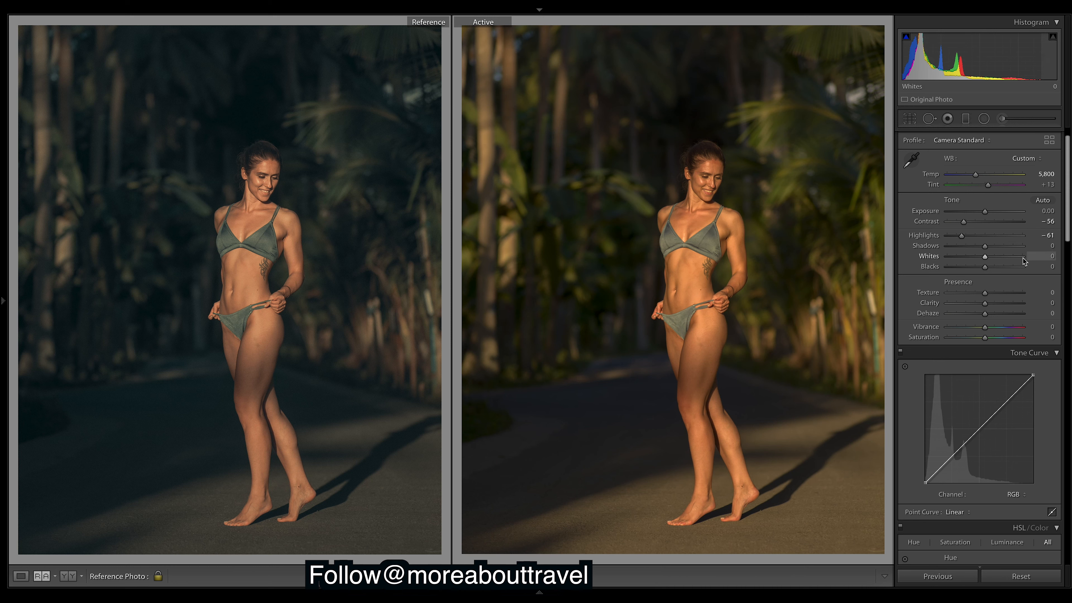
{"action": "left_click", "coordinate": [1015, 246]}
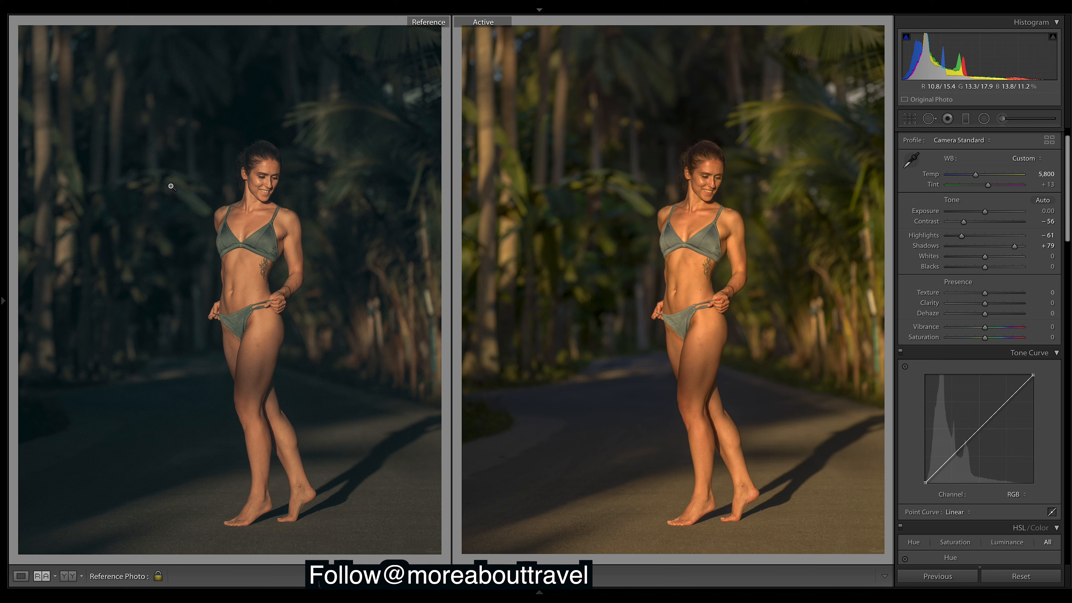
{"action": "left_click_drag", "start_coordinate": [1015, 247], "coordinate": [948, 249]}
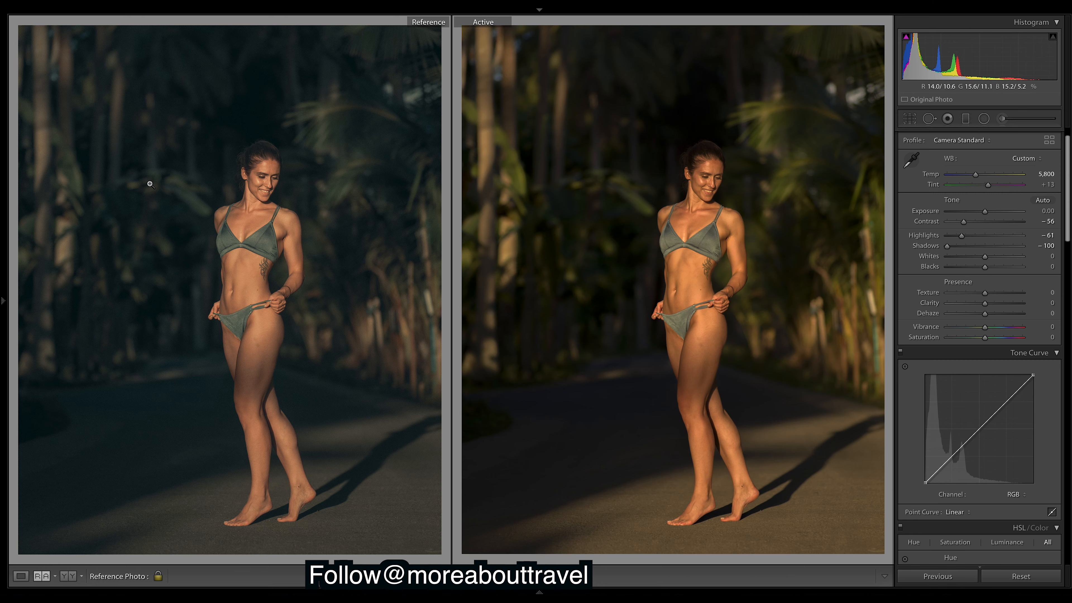
{"action": "left_click", "coordinate": [1013, 246]}
Step: Try darkening the tone curve's shadows, undo that, and set Shadows to +65 and Blacks to -19
{"action": "left_click_drag", "start_coordinate": [957, 452], "coordinate": [951, 472]}
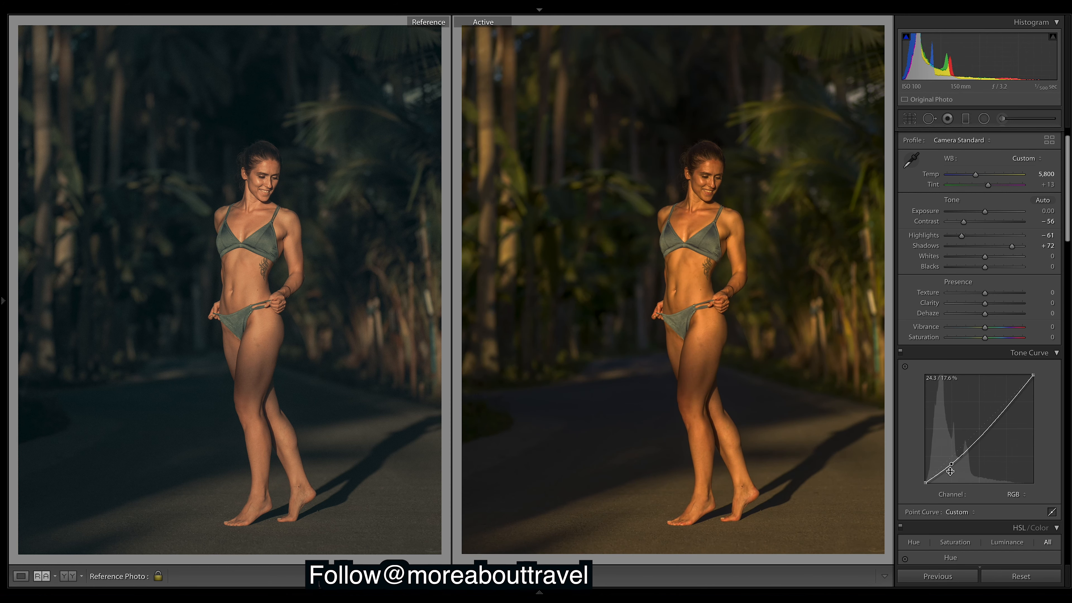
{"action": "key", "text": "ctrl+z"}
{"action": "left_click", "coordinate": [1015, 244]}
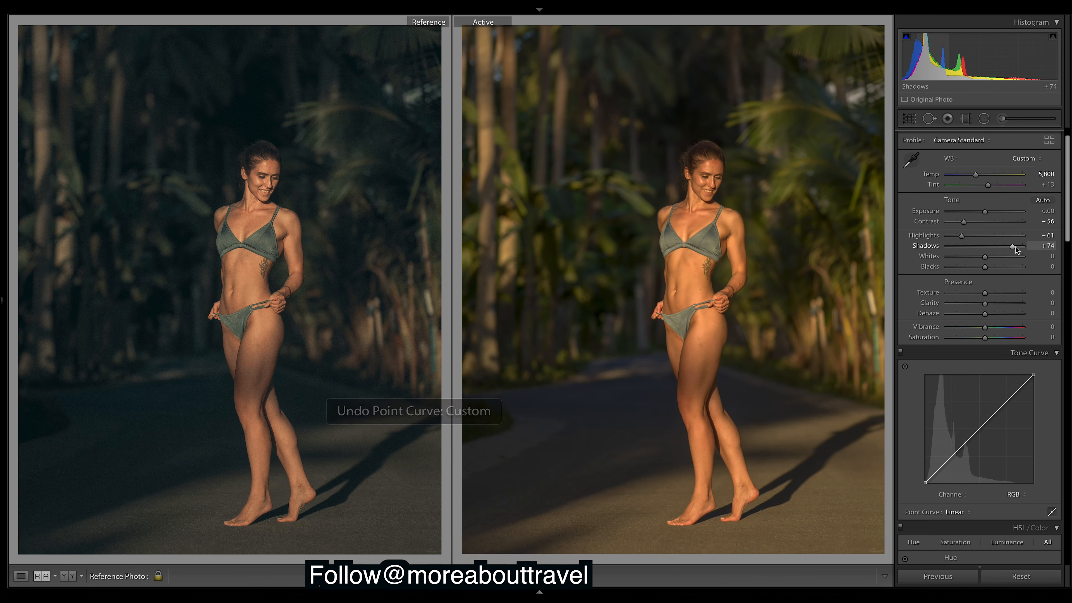
{"action": "left_click_drag", "start_coordinate": [1016, 247], "coordinate": [1013, 246]}
{"action": "left_click_drag", "start_coordinate": [1012, 247], "coordinate": [978, 267]}
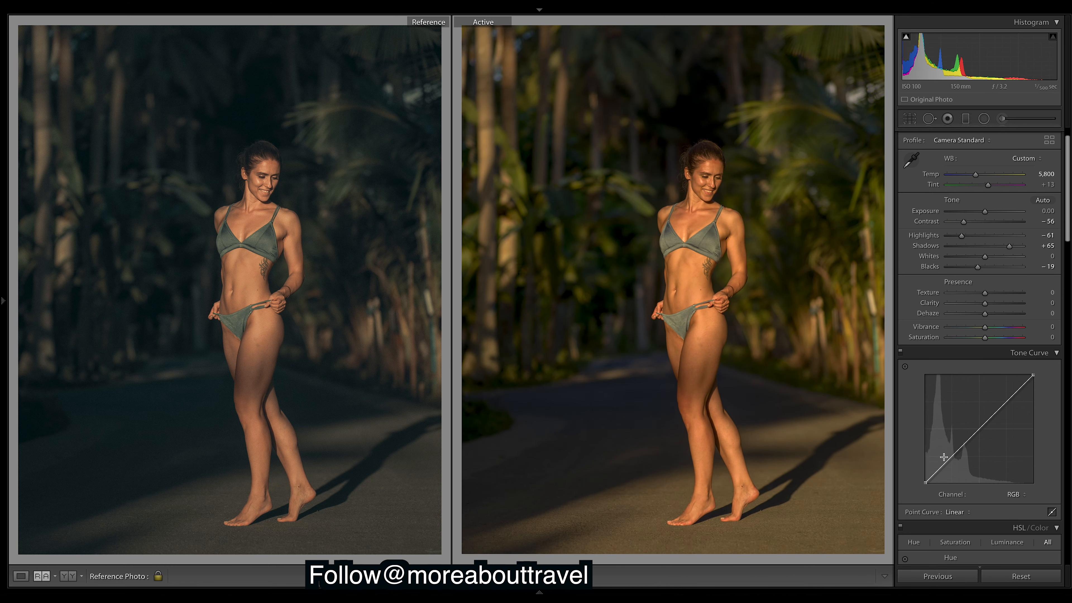
Step: Try lifting the tone curve's black point, undo that, and set Blacks to -18, Whites to -44 and Clarity to -14
{"action": "left_click_drag", "start_coordinate": [926, 481], "coordinate": [926, 476]}
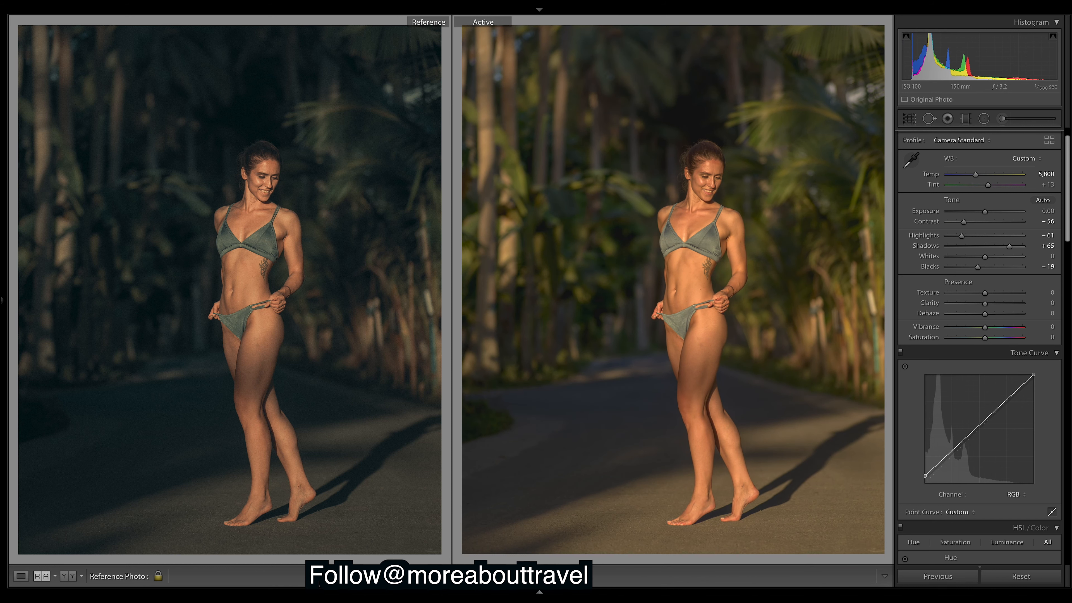
{"action": "key", "text": "ctrl+z"}
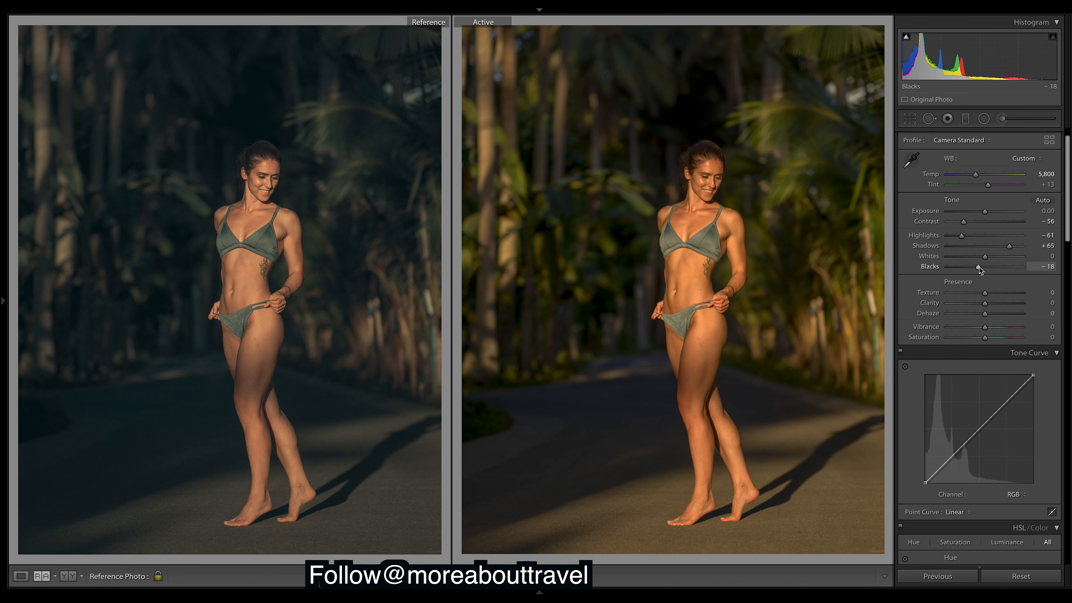
{"action": "mouse_move", "coordinate": [985, 256]}
{"action": "left_mouse_down"}
{"action": "mouse_move", "coordinate": [1004, 256]}
{"action": "mouse_move", "coordinate": [973, 265]}
{"action": "left_mouse_up"}
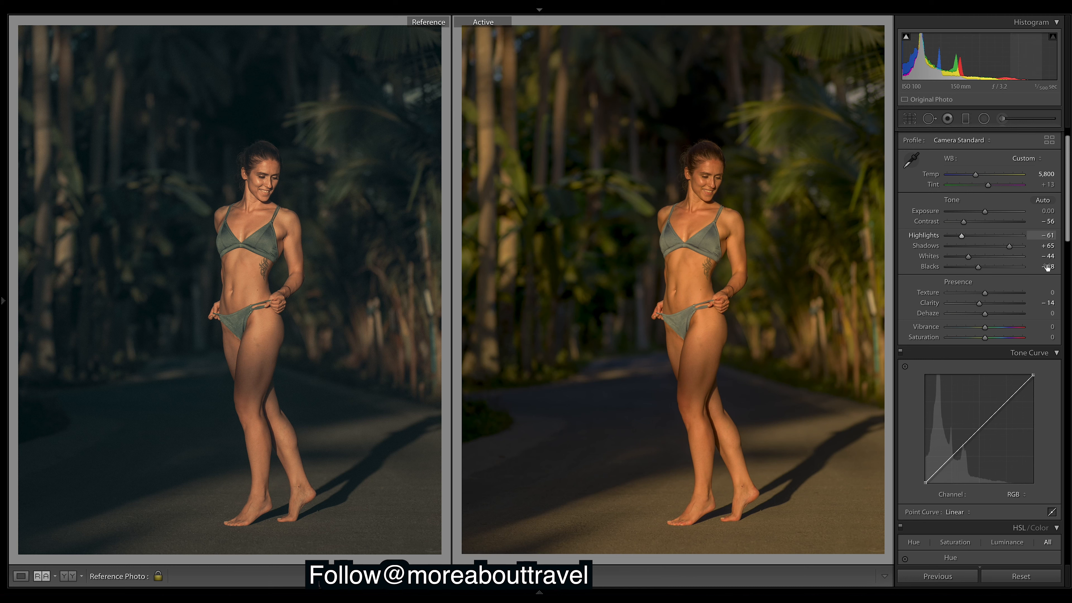
Step: Set the active portrait's Vibrance to -66 and Saturation to +16
{"action": "scroll", "coordinate": [1069, 190], "scroll_direction": "down", "scroll_amount": 3}
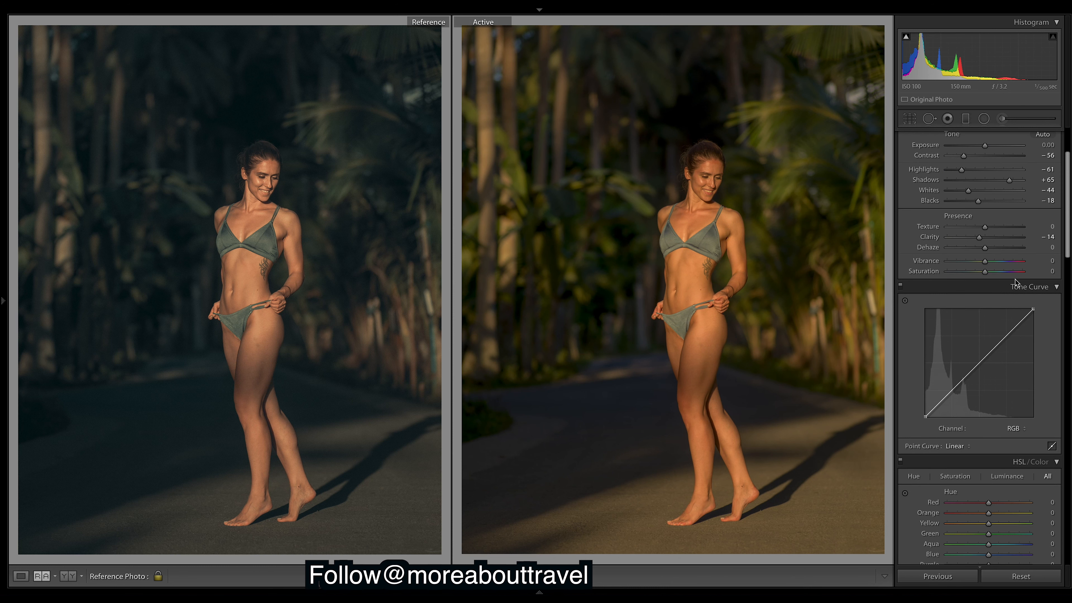
{"action": "left_click_drag", "start_coordinate": [985, 260], "coordinate": [971, 261]}
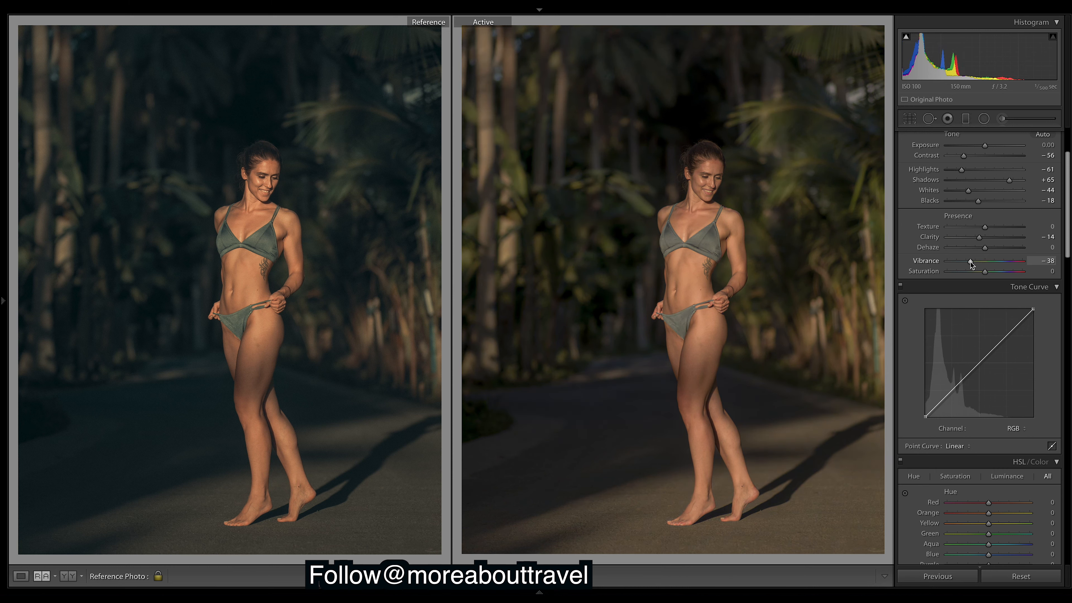
{"action": "left_click_drag", "start_coordinate": [972, 262], "coordinate": [962, 263]}
{"action": "left_click_drag", "start_coordinate": [986, 272], "coordinate": [996, 275]}
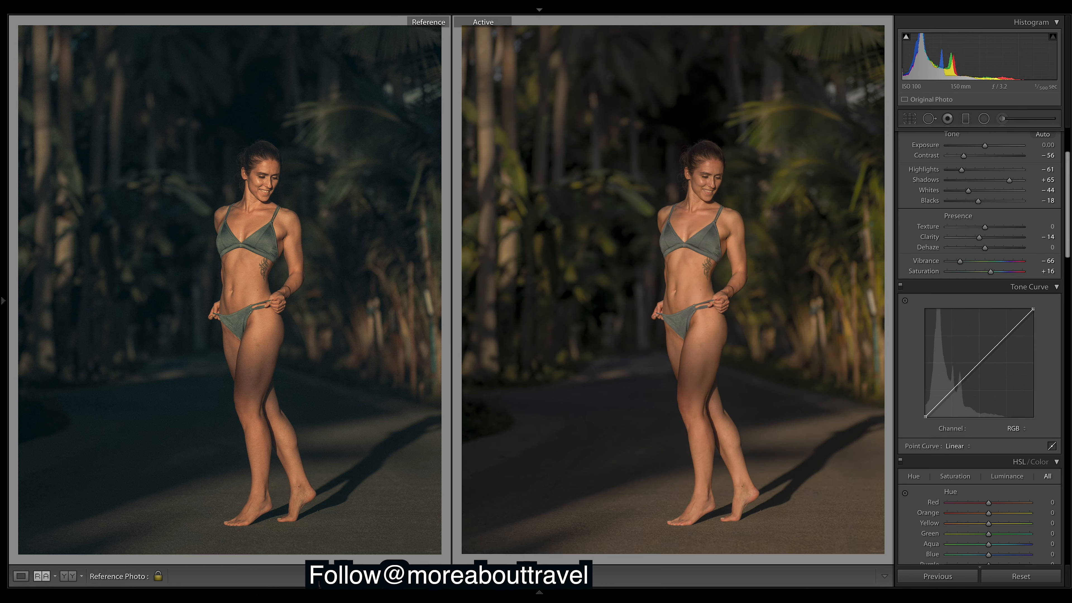
Step: Try resetting Vibrance to 0 to compare the colours, and undo the reset
{"action": "scroll", "coordinate": [1067, 235], "scroll_direction": "down", "scroll_amount": 5}
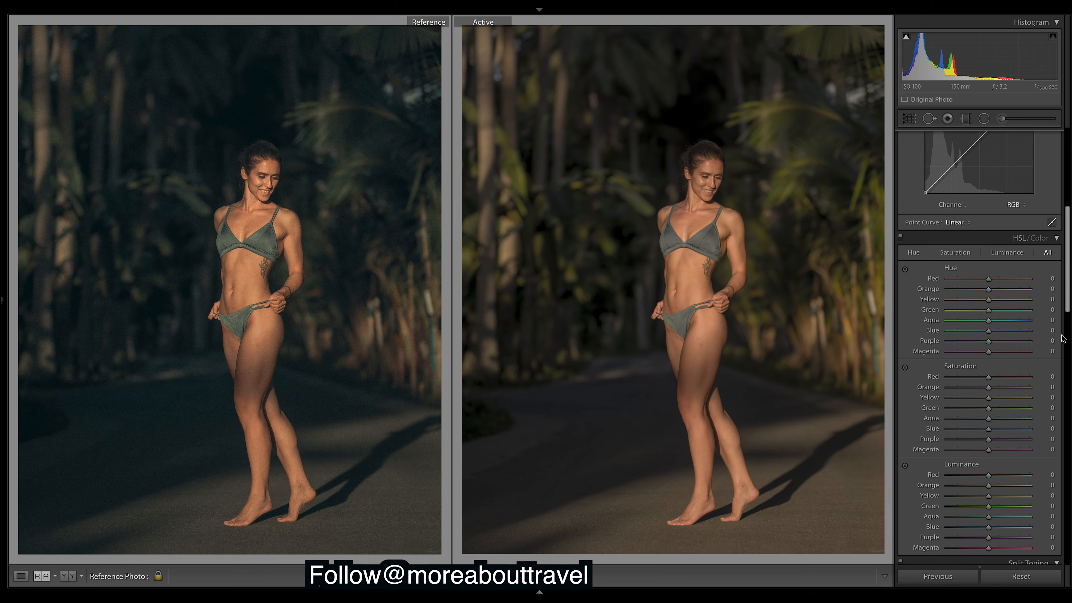
{"action": "scroll", "coordinate": [1069, 284], "scroll_direction": "up", "scroll_amount": 5}
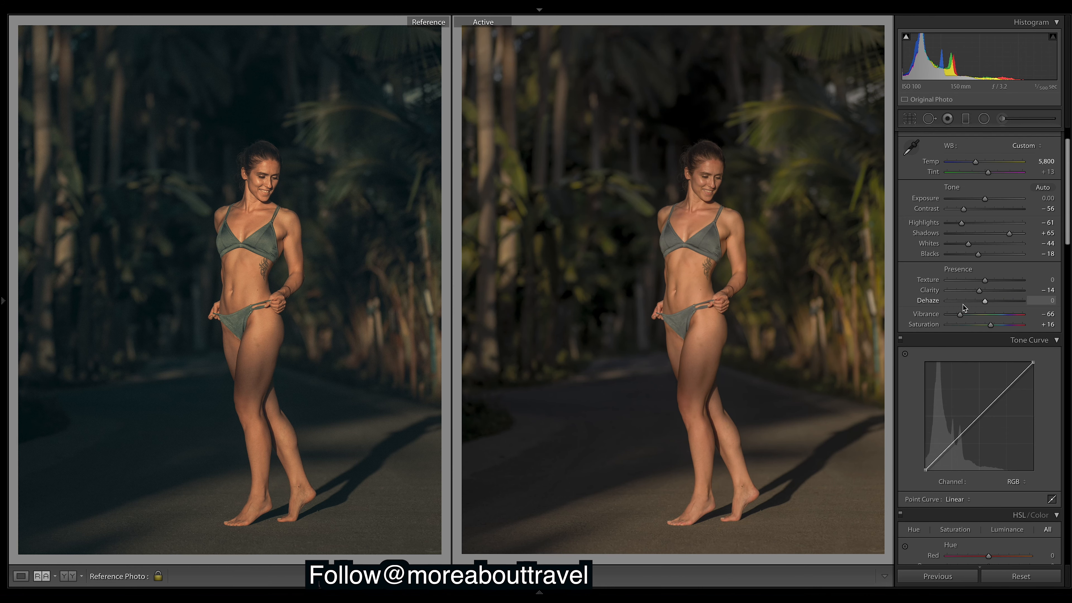
{"action": "double_click", "coordinate": [959, 316]}
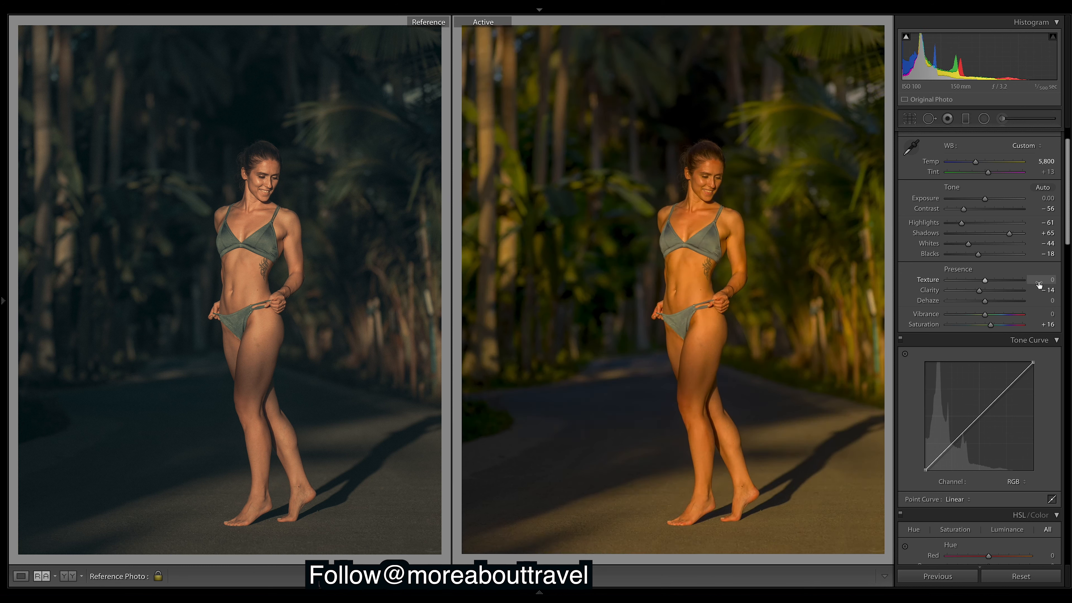
{"action": "key", "text": "ctrl+z"}
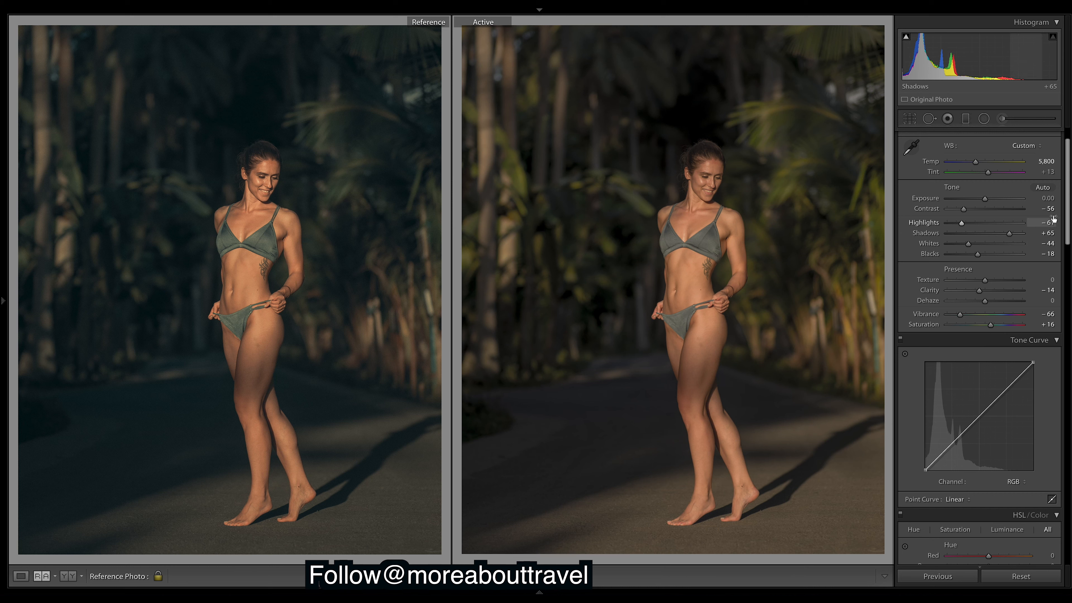
Step: Raise Exposure to +0.10, try shifting Tint toward green and reset Tint to its default
{"action": "scroll", "coordinate": [1066, 191], "scroll_direction": "up", "scroll_amount": 2}
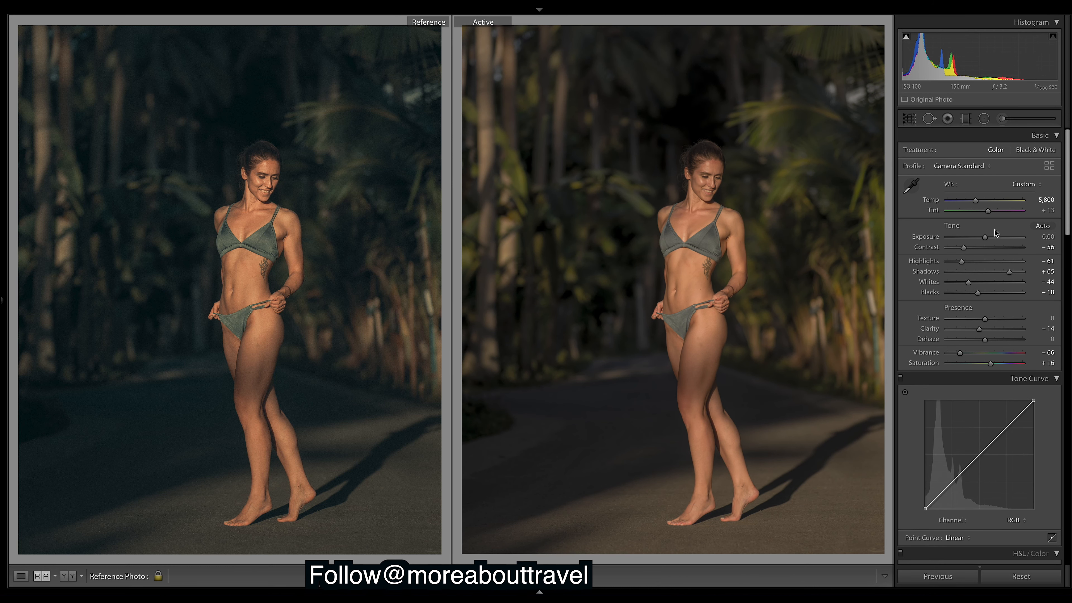
{"action": "left_click_drag", "start_coordinate": [985, 235], "coordinate": [985, 235]}
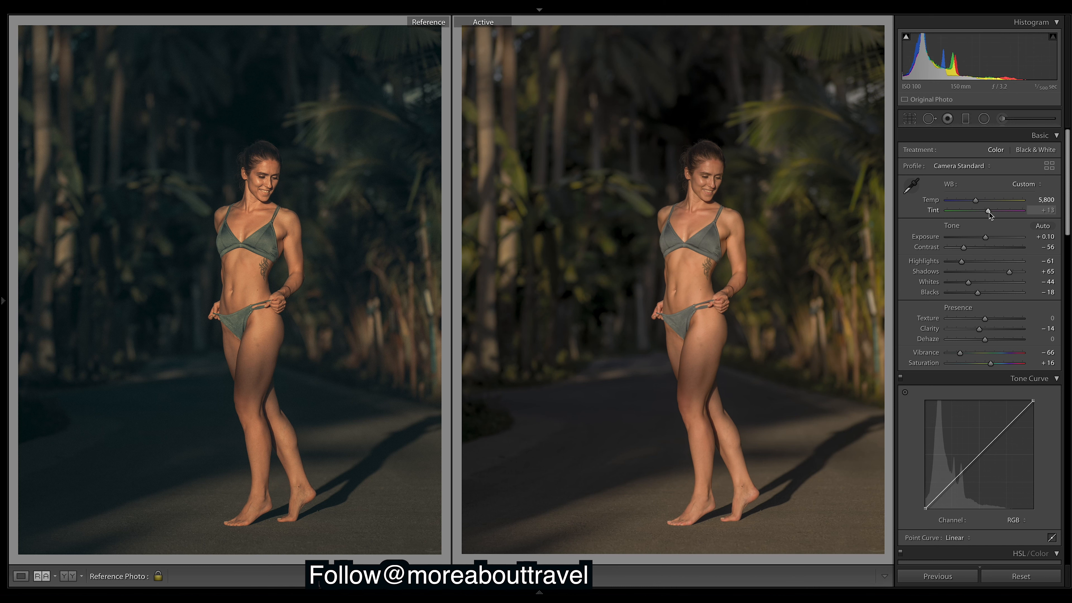
{"action": "left_click_drag", "start_coordinate": [989, 212], "coordinate": [980, 212]}
{"action": "double_click", "coordinate": [980, 212]}
Step: Set the Split Toning highlights to Hue 53 and Saturation 35
{"action": "left_click_drag", "start_coordinate": [1068, 186], "coordinate": [1061, 290]}
{"action": "scroll", "coordinate": [1061, 286], "scroll_direction": "down", "scroll_amount": 1}
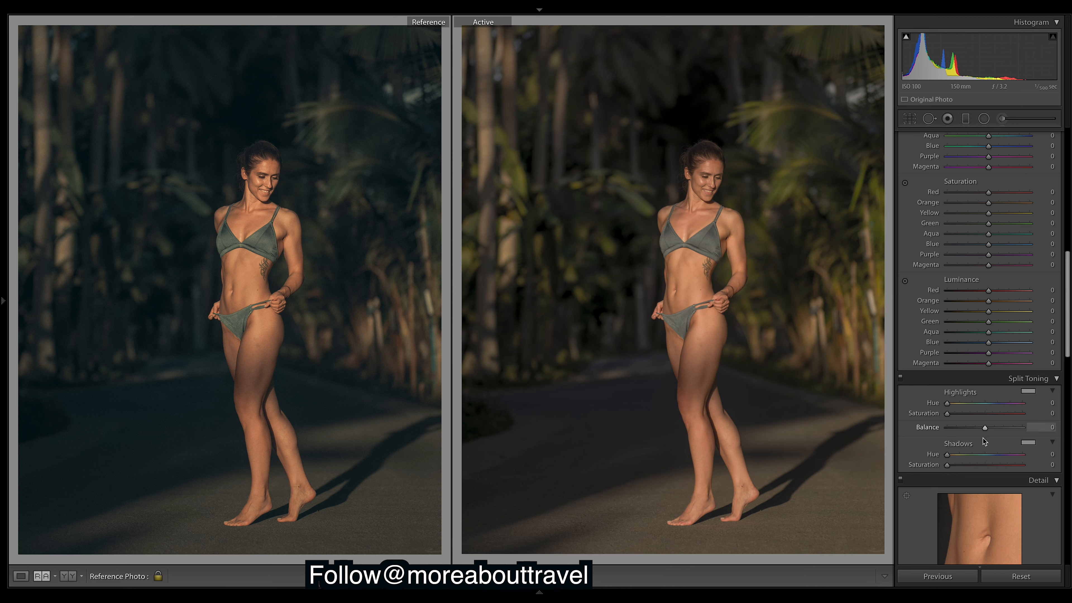
{"action": "left_click", "coordinate": [963, 415]}
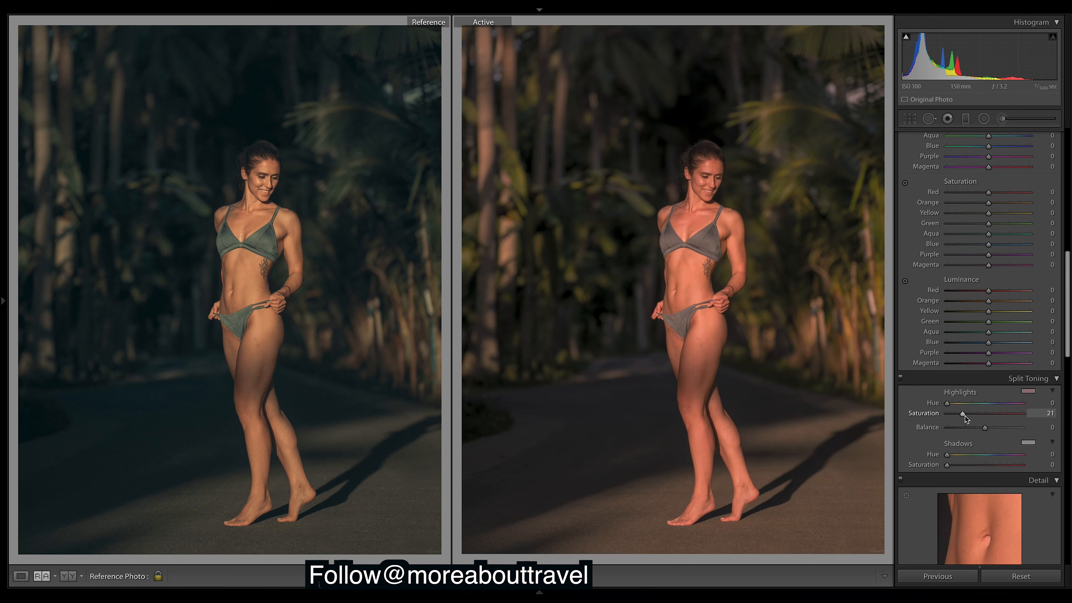
{"action": "left_click_drag", "start_coordinate": [969, 418], "coordinate": [956, 408]}
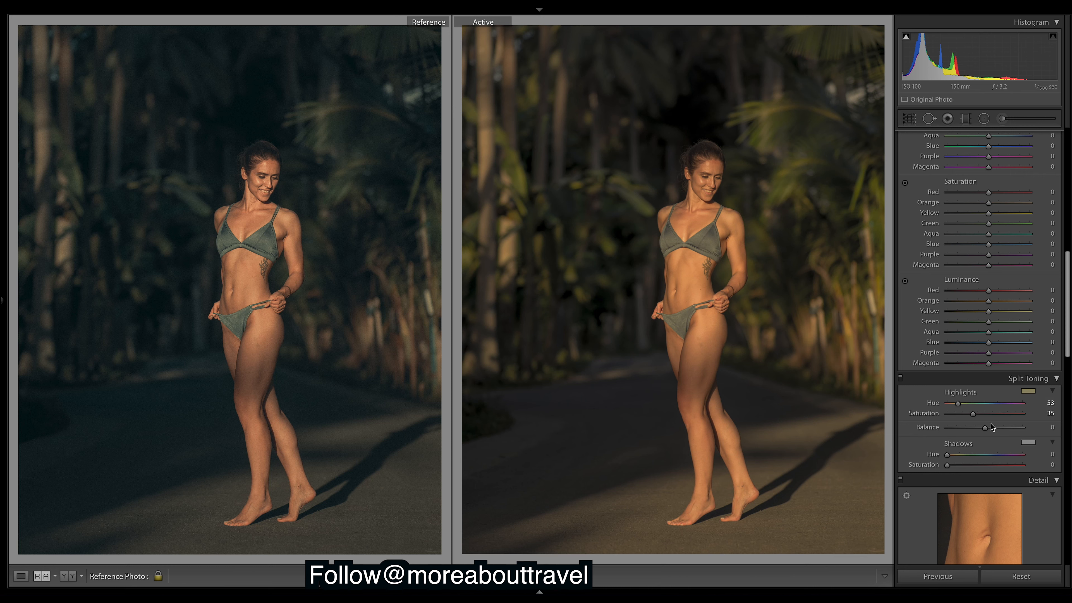
{"action": "left_click_drag", "start_coordinate": [976, 414], "coordinate": [976, 422]}
Step: Set the Split Toning shadows to Hue 182 and Saturation 3, and raise the highlights Saturation to 46
{"action": "mouse_move", "coordinate": [943, 581]}
{"action": "left_click", "coordinate": [991, 456]}
{"action": "left_click_drag", "start_coordinate": [949, 466], "coordinate": [951, 466]}
{"action": "left_click_drag", "start_coordinate": [989, 456], "coordinate": [986, 455]}
{"action": "left_click", "coordinate": [982, 418]}
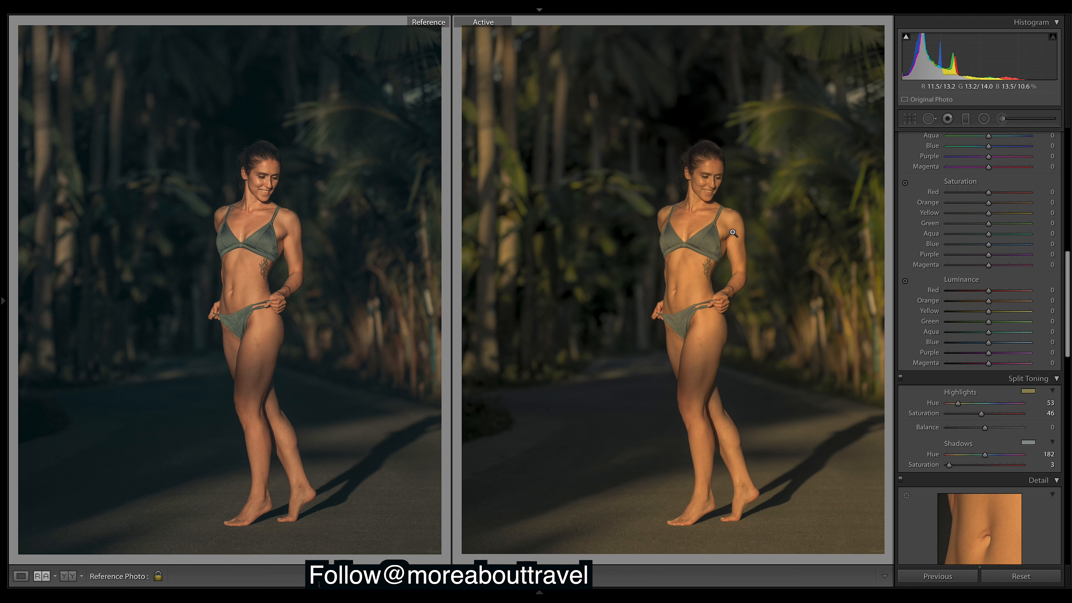
Step: Try the Split Toning Balance at -66, return it to 0, and set the shadows Saturation to 16
{"action": "left_click_drag", "start_coordinate": [985, 428], "coordinate": [960, 428]}
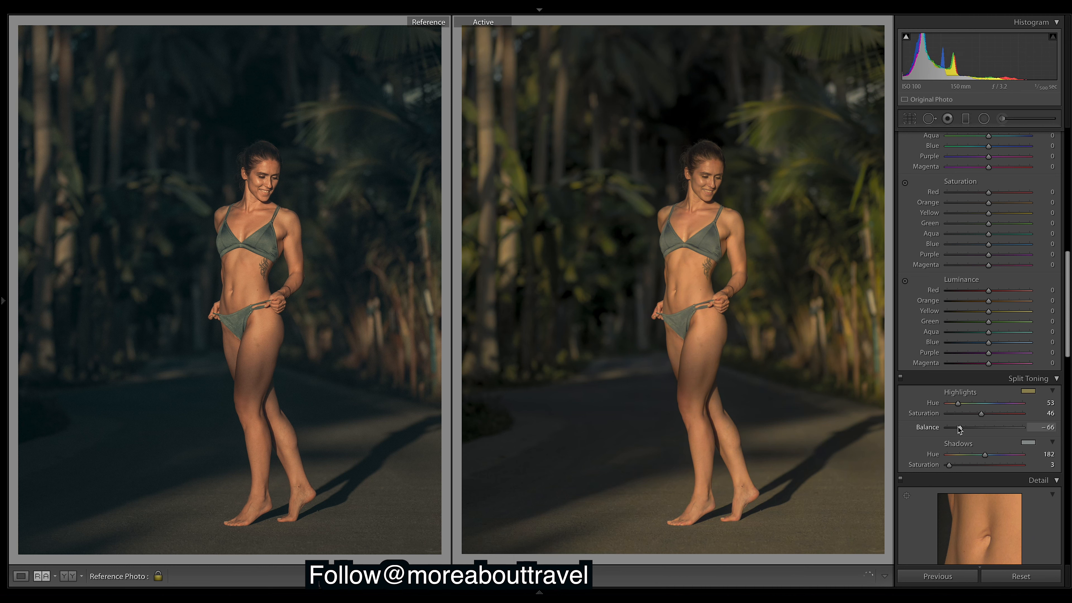
{"action": "left_click", "coordinate": [986, 429]}
{"action": "left_click_drag", "start_coordinate": [949, 465], "coordinate": [956, 467]}
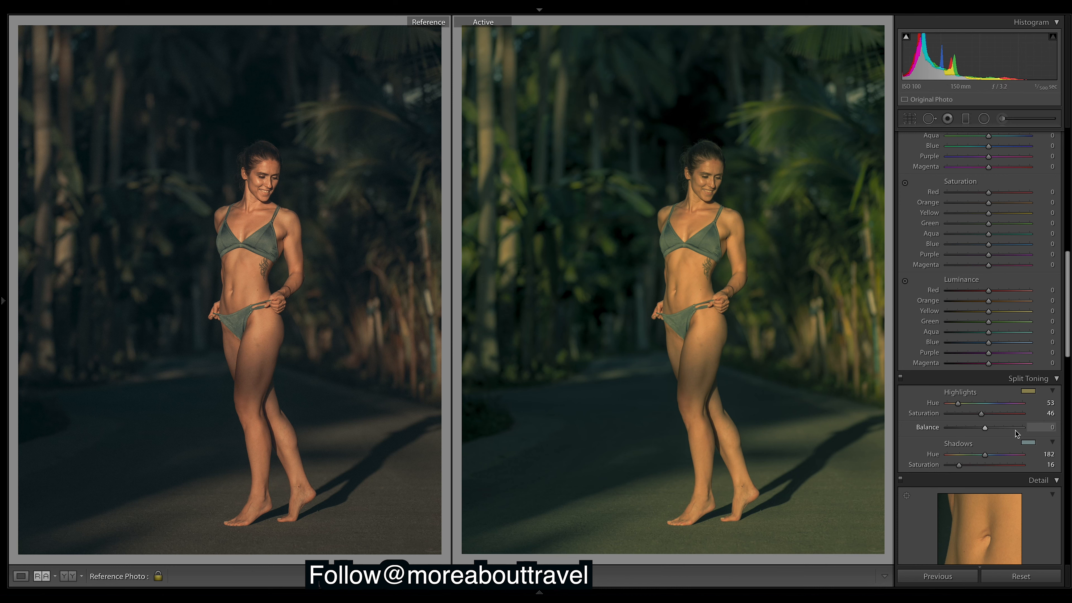
Step: Try the Split Toning shadows Hue at 213 and undo the change
{"action": "left_click_drag", "start_coordinate": [987, 456], "coordinate": [993, 457]}
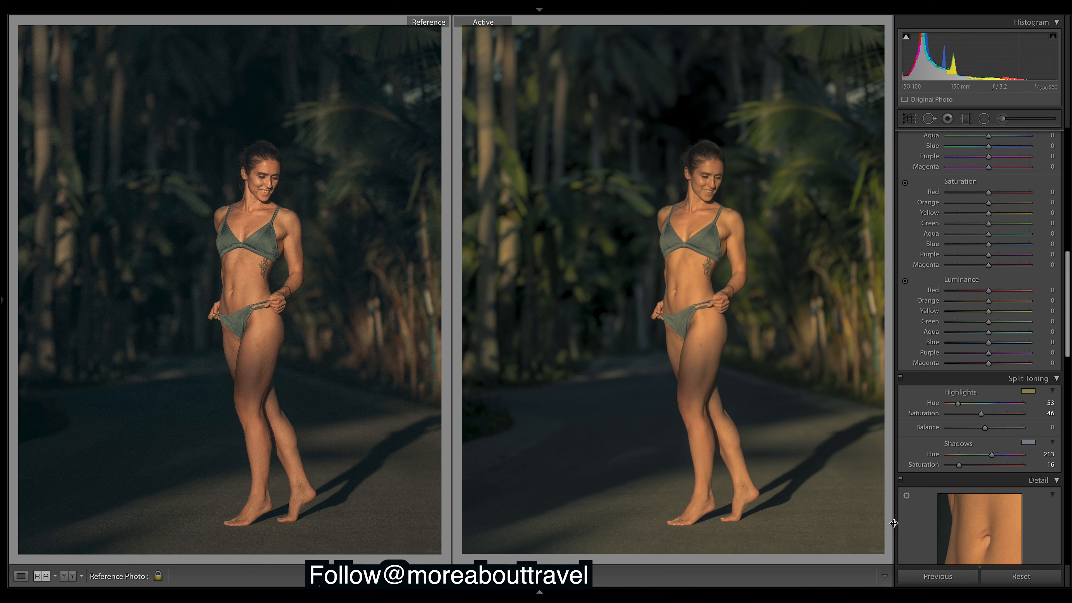
{"action": "key", "text": "ctrl+z"}
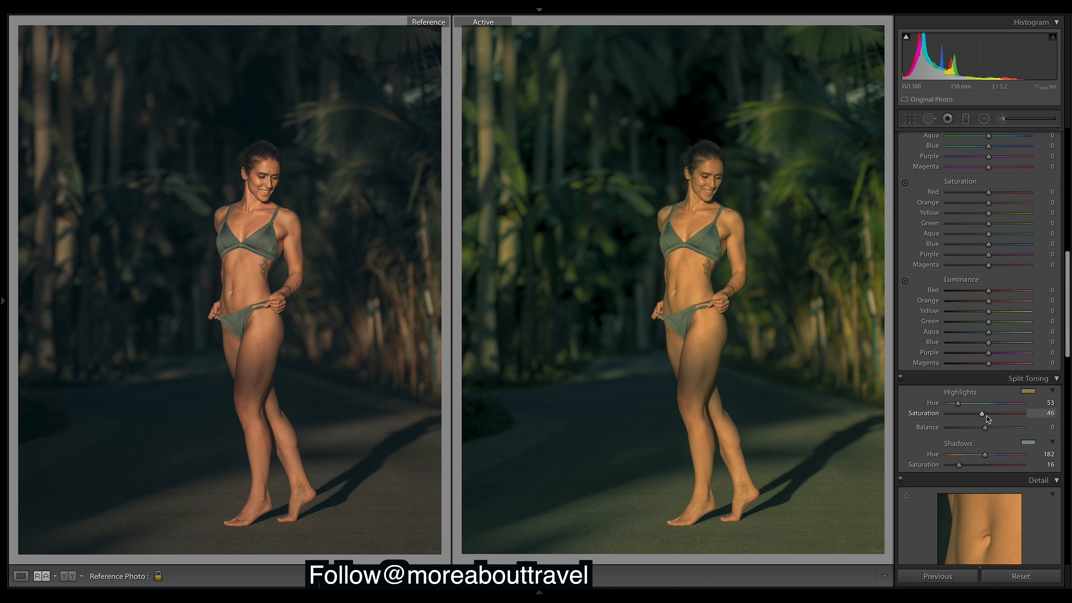
Step: Set the Split Toning Balance to -21
{"action": "mouse_move", "coordinate": [982, 429]}
{"action": "left_mouse_down"}
{"action": "mouse_move", "coordinate": [967, 429]}
{"action": "mouse_move", "coordinate": [1000, 429]}
{"action": "mouse_move", "coordinate": [969, 427]}
{"action": "left_mouse_up"}
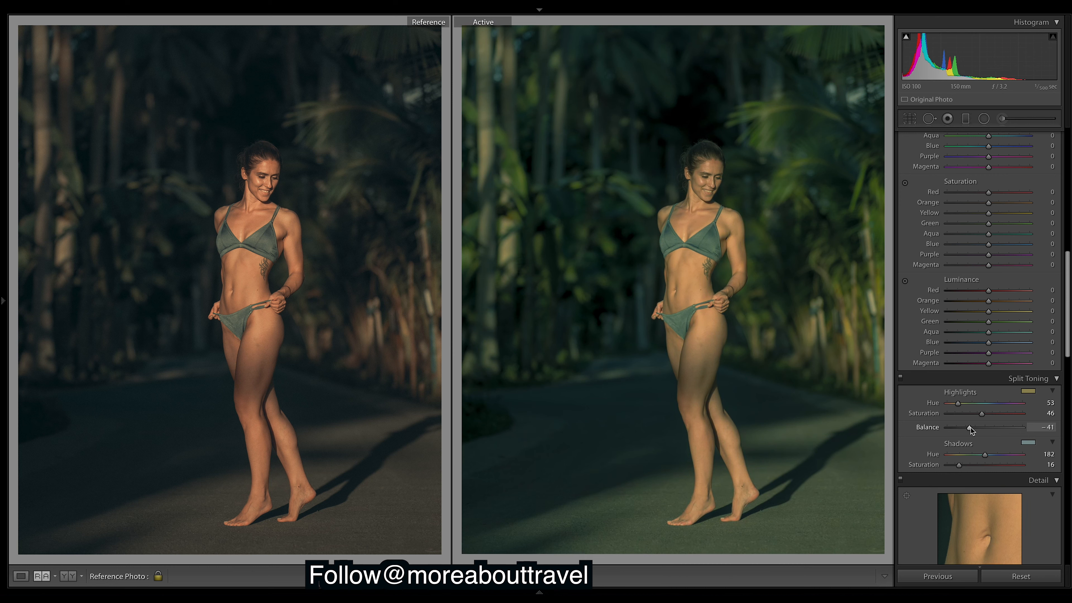
{"action": "left_click_drag", "start_coordinate": [971, 428], "coordinate": [973, 427]}
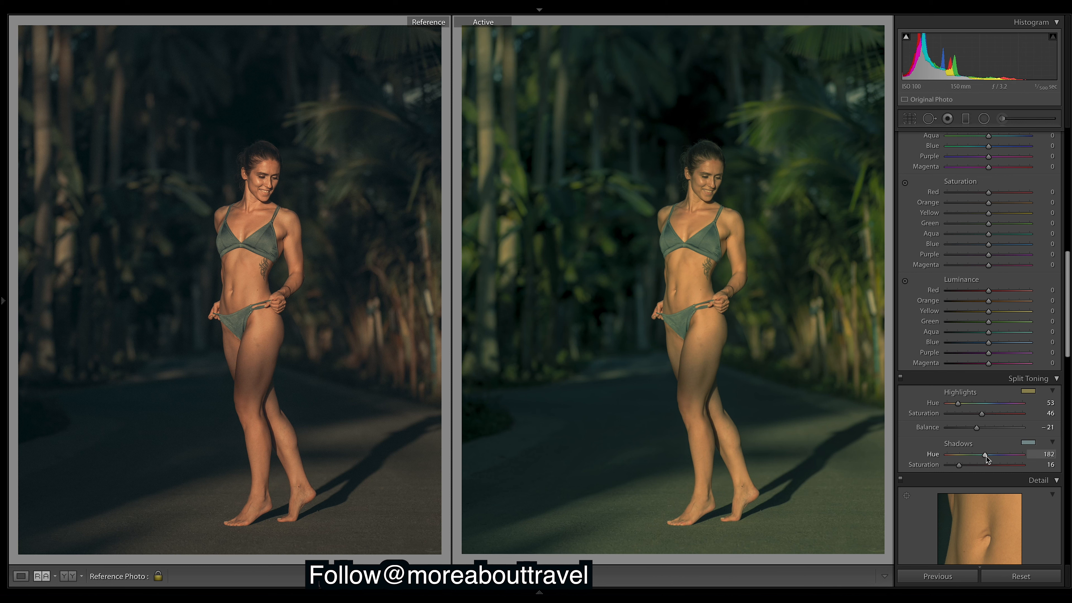
Step: Shape the Red channel tone curve with one point in the shadows and one in the midtones
{"action": "scroll", "coordinate": [980, 347], "scroll_direction": "down", "scroll_amount": 10}
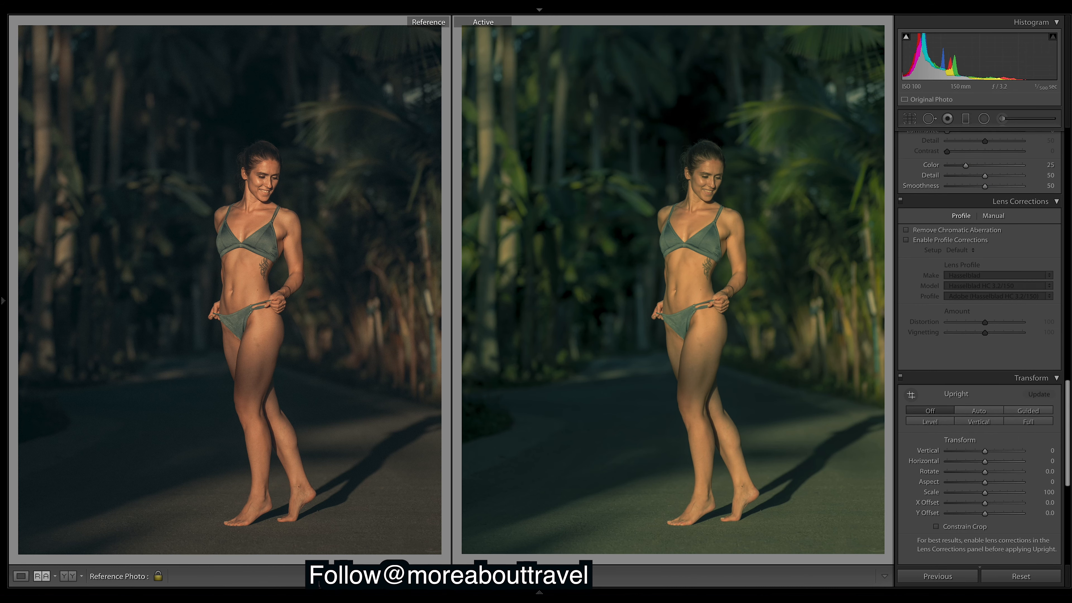
{"action": "scroll", "coordinate": [979, 348], "scroll_direction": "up", "scroll_amount": 11}
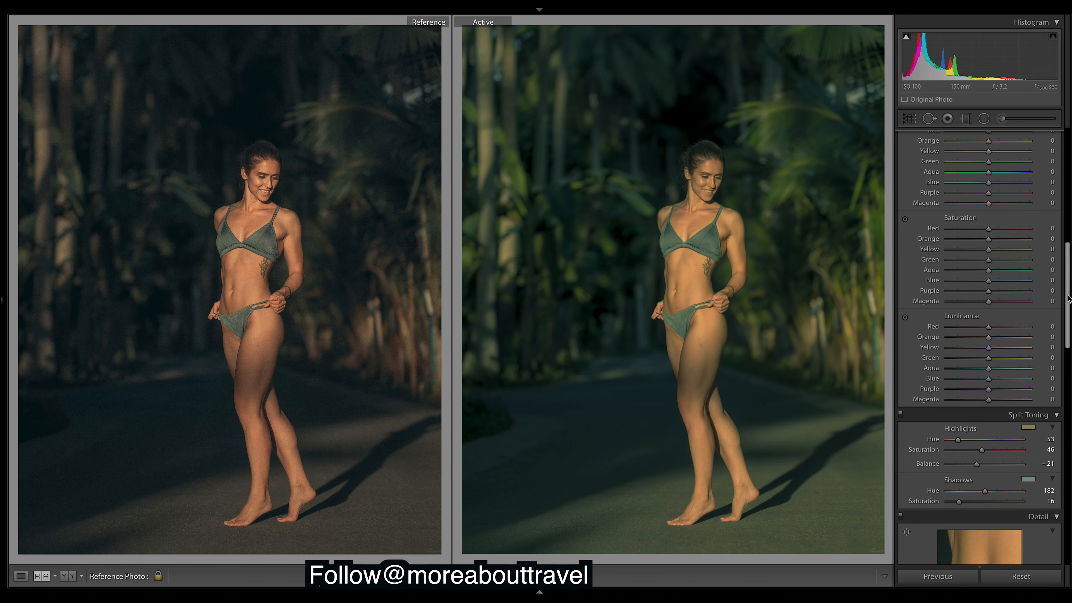
{"action": "scroll", "coordinate": [1069, 298], "scroll_direction": "up", "scroll_amount": 10}
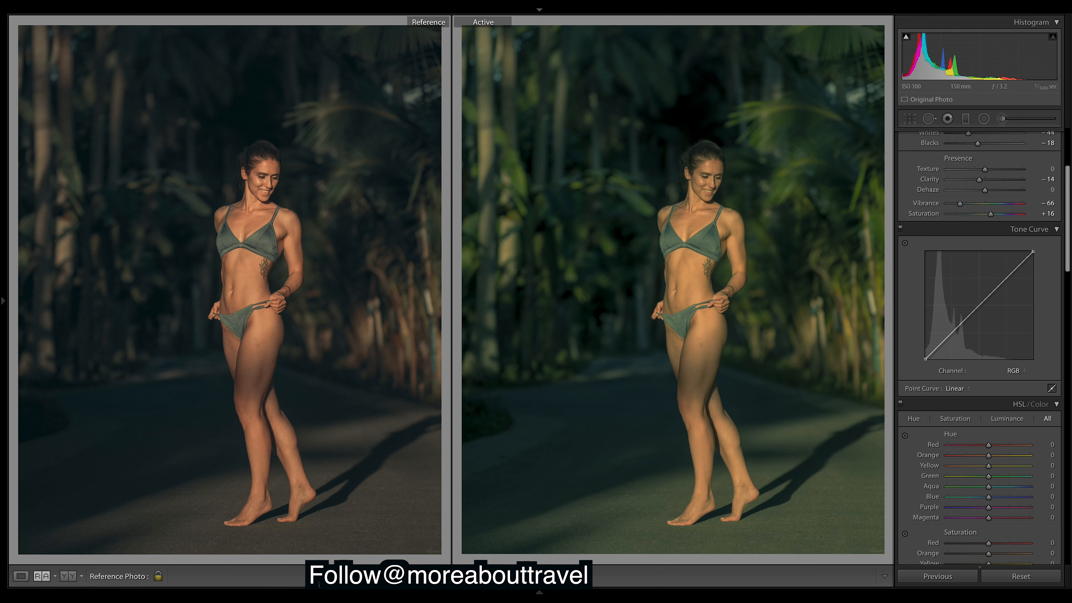
{"action": "left_click", "coordinate": [1016, 370]}
{"action": "left_click", "coordinate": [1015, 380]}
{"action": "left_click", "coordinate": [951, 335]}
{"action": "left_click", "coordinate": [979, 306]}
Step: Add a midtone point at 47.8 / 50.6 % to the Blue channel tone curve and adjust its highlight endpoint
{"action": "left_click", "coordinate": [1016, 371]}
{"action": "left_click", "coordinate": [1015, 380]}
{"action": "scroll", "coordinate": [1068, 270], "scroll_direction": "up", "scroll_amount": 5}
{"action": "left_click", "coordinate": [1015, 482]}
{"action": "left_click", "coordinate": [1015, 491]}
{"action": "left_click", "coordinate": [976, 416]}
{"action": "left_click_drag", "start_coordinate": [976, 416], "coordinate": [977, 415]}
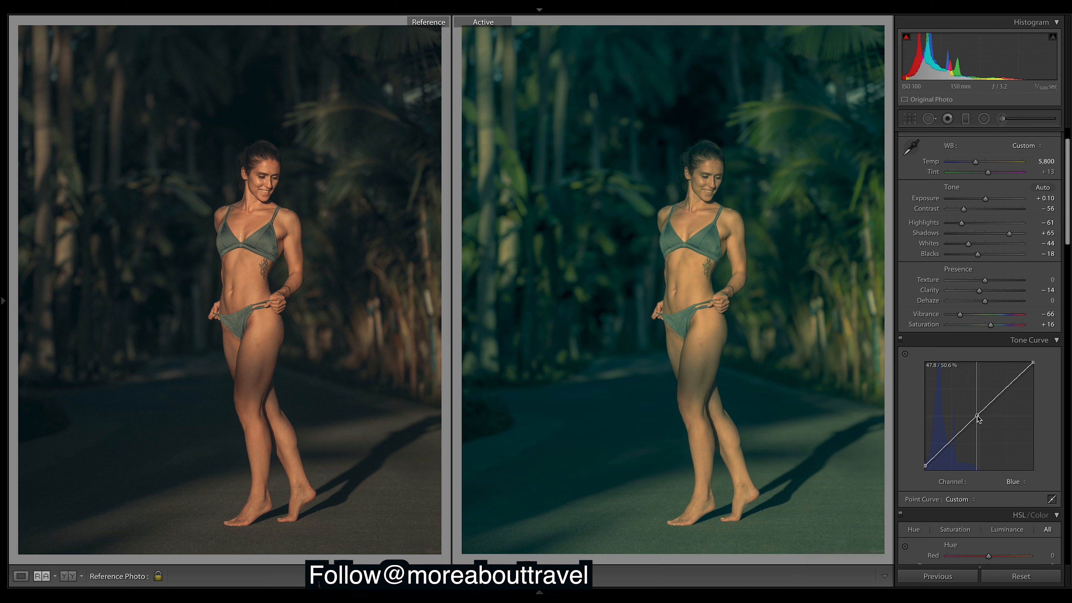
{"action": "left_click_drag", "start_coordinate": [1032, 363], "coordinate": [1040, 364]}
Step: Shape the RGB tone curve with lowered shadow points, an upper-tone point and a lowered white endpoint, then compare with Tone Curve off
{"action": "left_click", "coordinate": [1015, 481]}
{"action": "left_click", "coordinate": [1014, 454]}
{"action": "left_click_drag", "start_coordinate": [938, 456], "coordinate": [942, 456]}
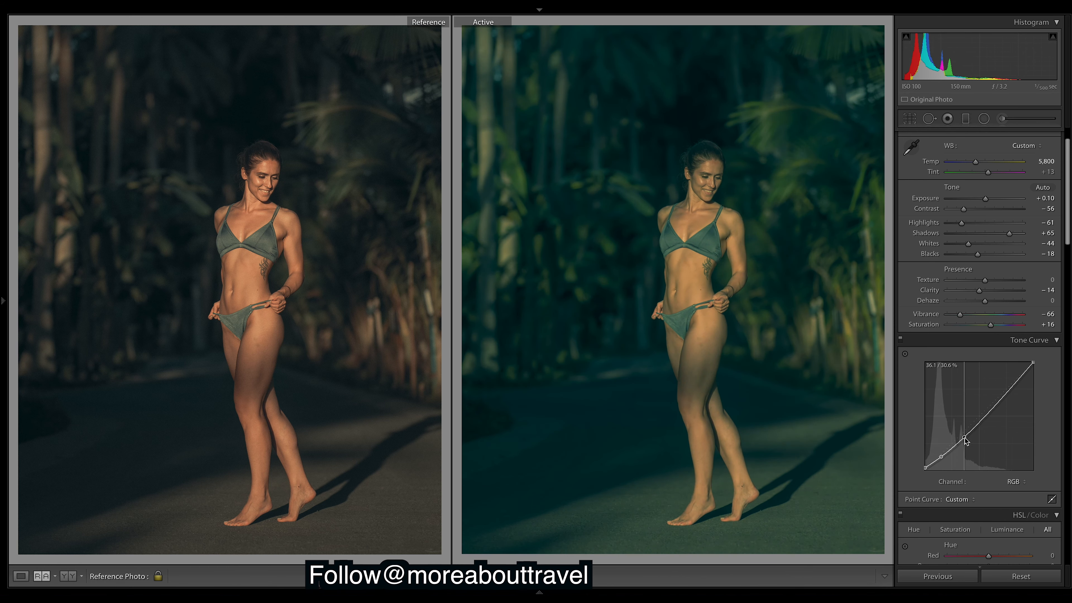
{"action": "left_click_drag", "start_coordinate": [1002, 395], "coordinate": [1032, 369]}
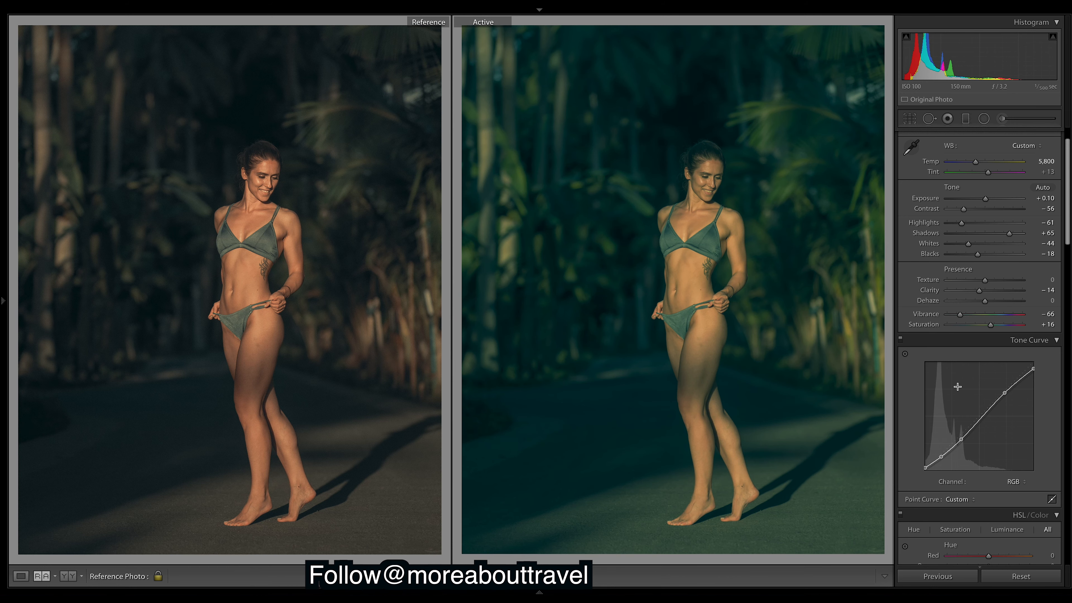
{"action": "left_click", "coordinate": [901, 338]}
{"action": "left_click", "coordinate": [901, 338]}
Step: Try flattening the RGB tone curve and undo the change
{"action": "right_click", "coordinate": [997, 425]}
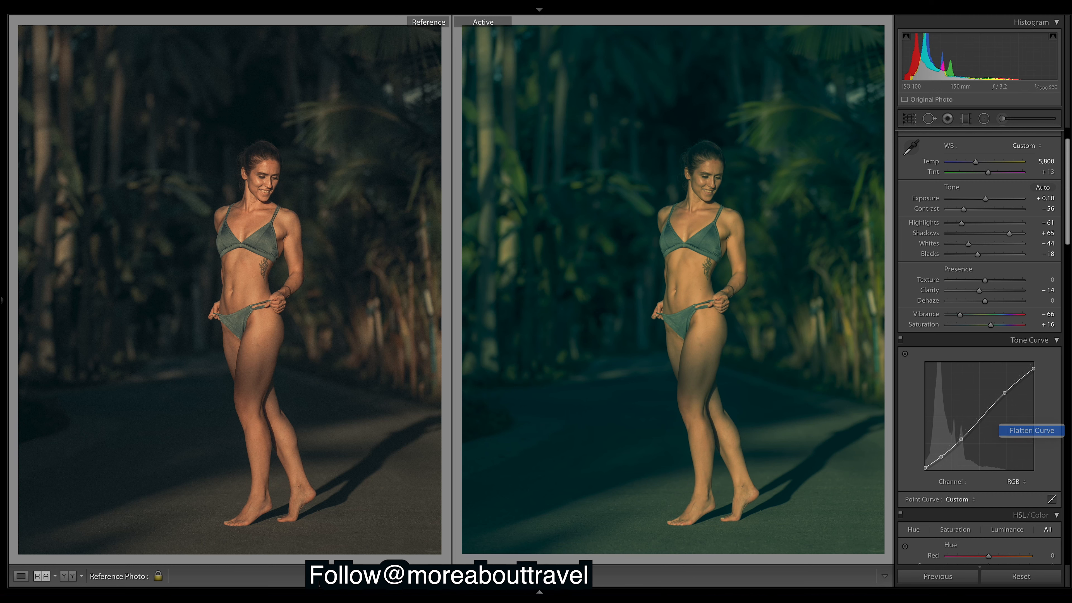
{"action": "left_click", "coordinate": [1044, 431]}
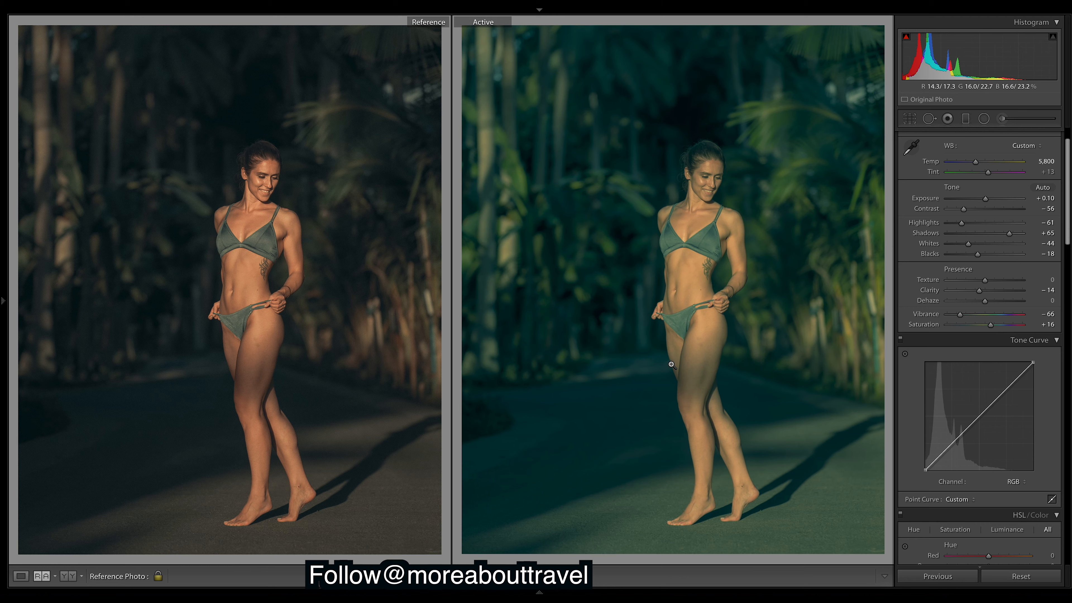
{"action": "key", "text": "ctrl+z"}
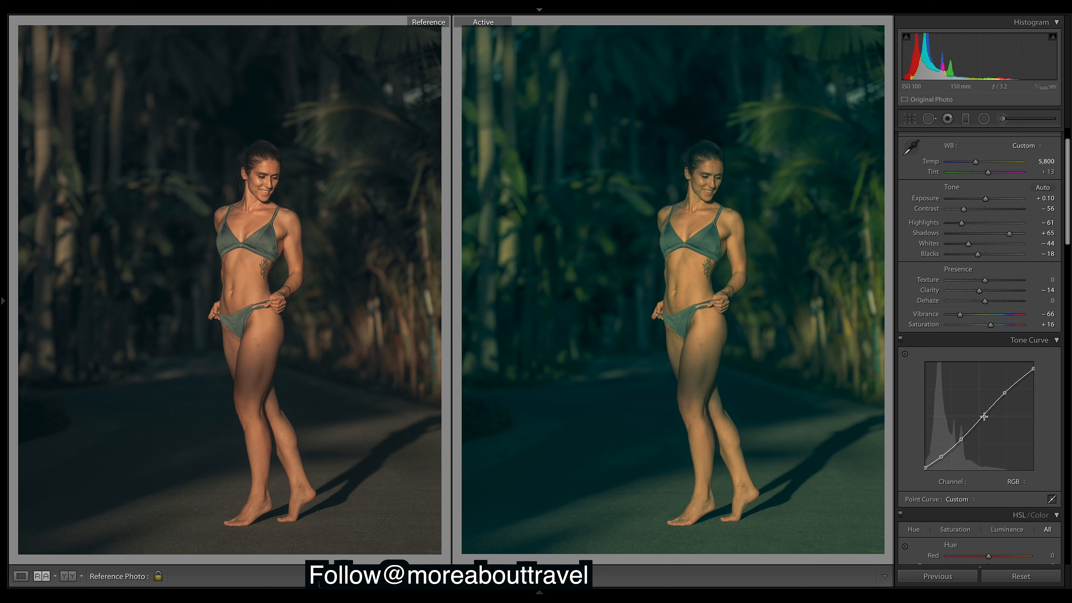
Step: Try a midtone point on the RGB tone curve and compare the photo with the Tone Curve off and on
{"action": "left_click_drag", "start_coordinate": [981, 418], "coordinate": [980, 419]}
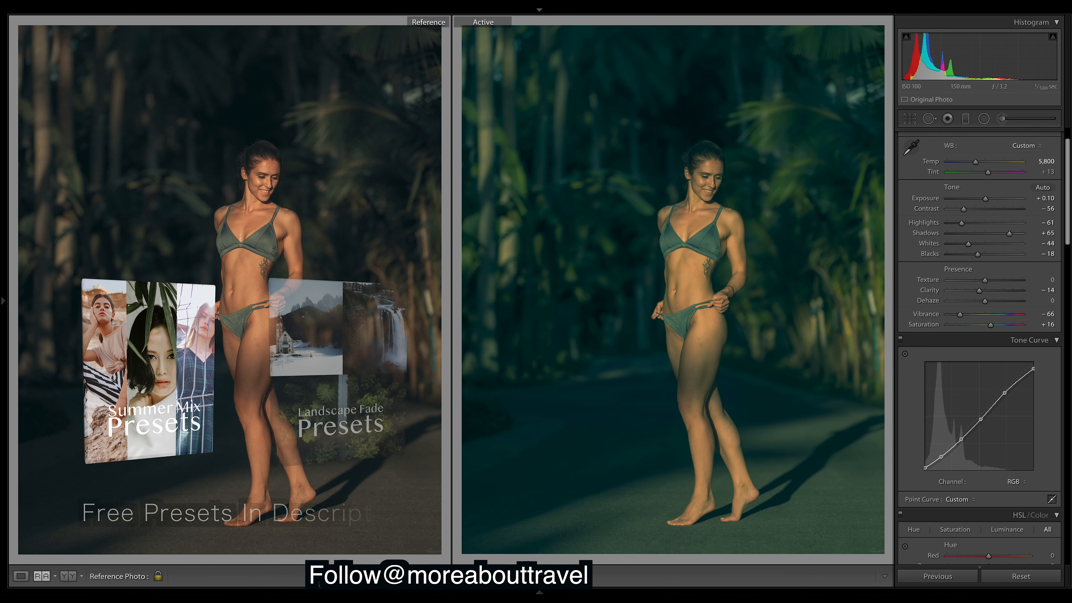
{"action": "left_click", "coordinate": [901, 339]}
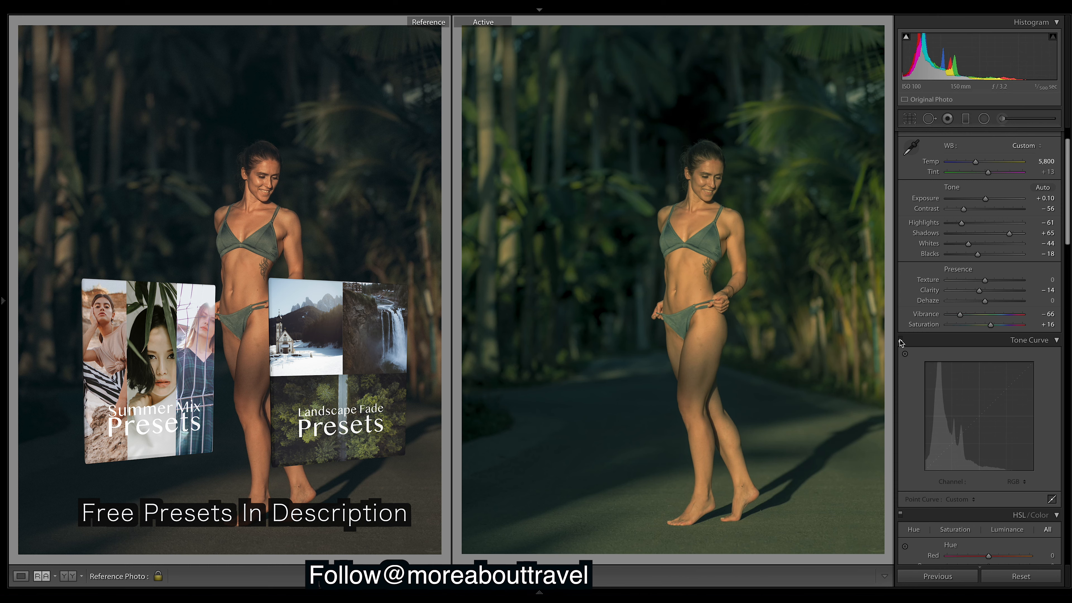
{"action": "left_click", "coordinate": [901, 340]}
{"action": "left_click", "coordinate": [901, 340]}
{"action": "left_click", "coordinate": [900, 339]}
Step: Set the Calibration Shadows Tint to +25
{"action": "left_click_drag", "start_coordinate": [1067, 147], "coordinate": [1068, 467]}
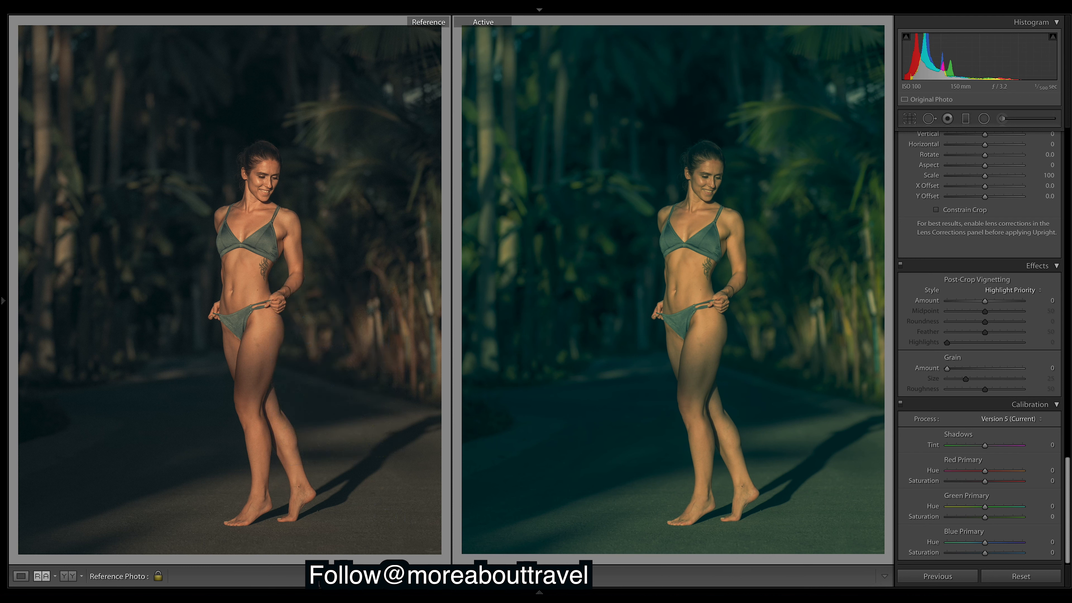
{"action": "left_click_drag", "start_coordinate": [986, 445], "coordinate": [994, 446]}
{"action": "double_click", "coordinate": [994, 448]}
{"action": "left_click_drag", "start_coordinate": [985, 445], "coordinate": [991, 446]}
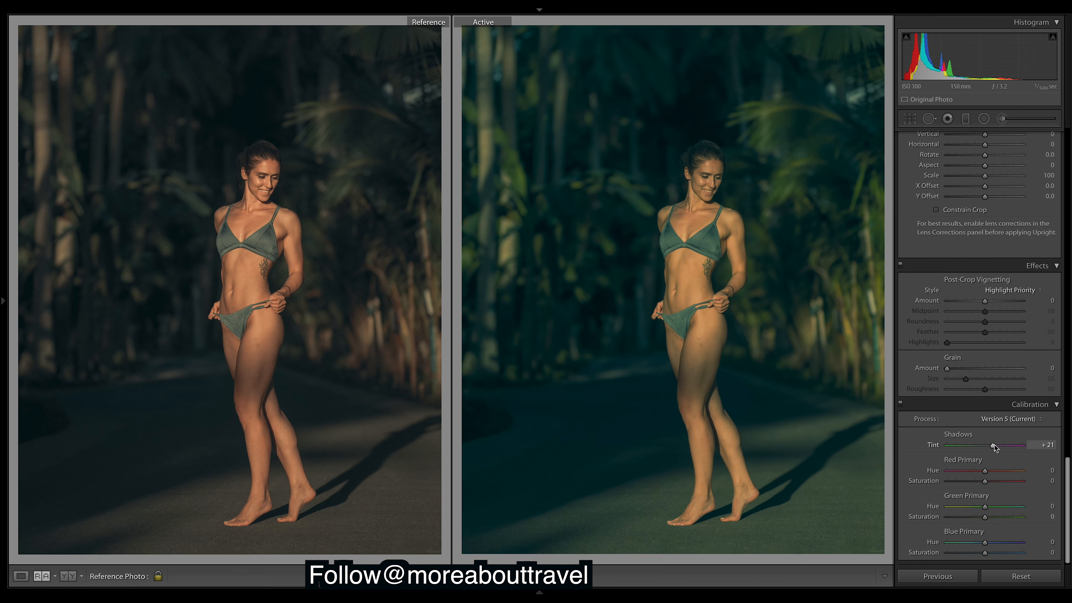
{"action": "mouse_move", "coordinate": [996, 445]}
{"action": "left_mouse_down"}
{"action": "mouse_move", "coordinate": [1013, 446]}
{"action": "mouse_move", "coordinate": [994, 447]}
{"action": "left_mouse_up"}
Step: Set the Calibration Red Primary to Hue +100 and Saturation -44, and the Green Primary to Hue +100 and Saturation 0
{"action": "left_click_drag", "start_coordinate": [984, 471], "coordinate": [1049, 461]}
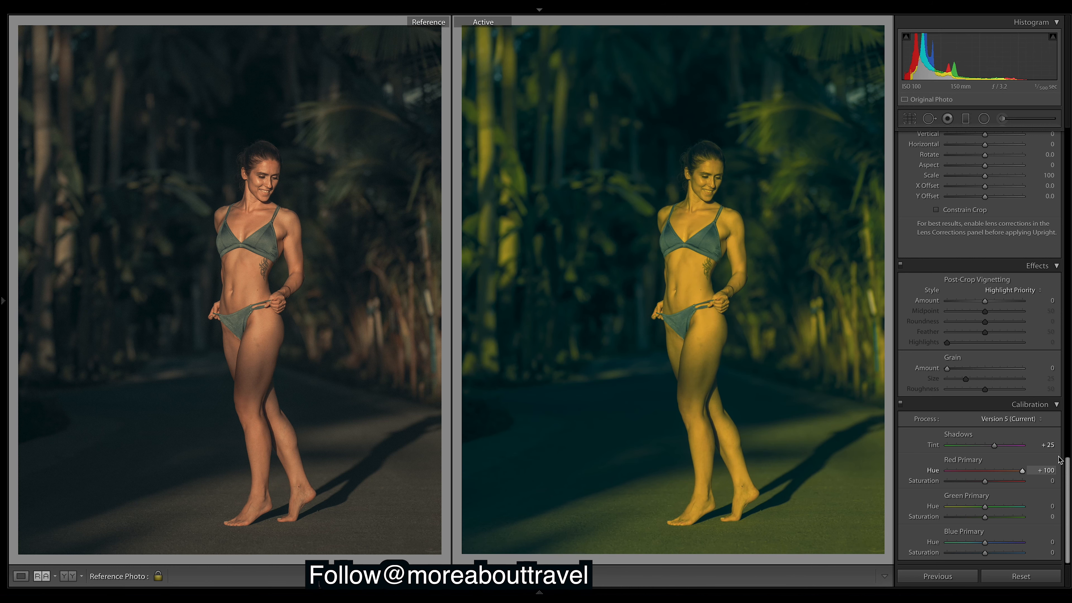
{"action": "left_click_drag", "start_coordinate": [983, 484], "coordinate": [973, 483]}
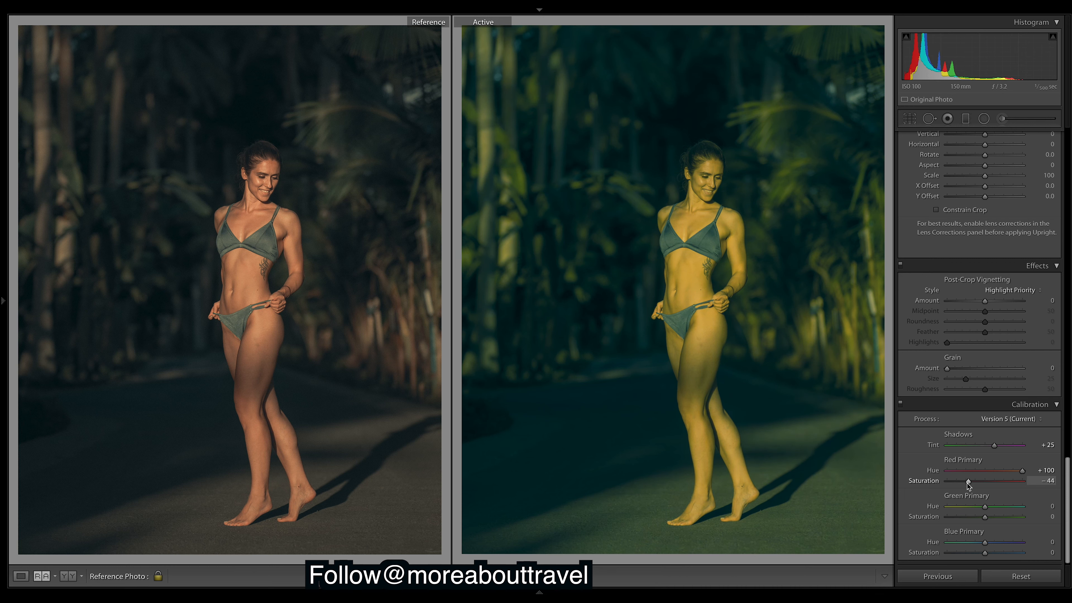
{"action": "left_click_drag", "start_coordinate": [985, 507], "coordinate": [1050, 509]}
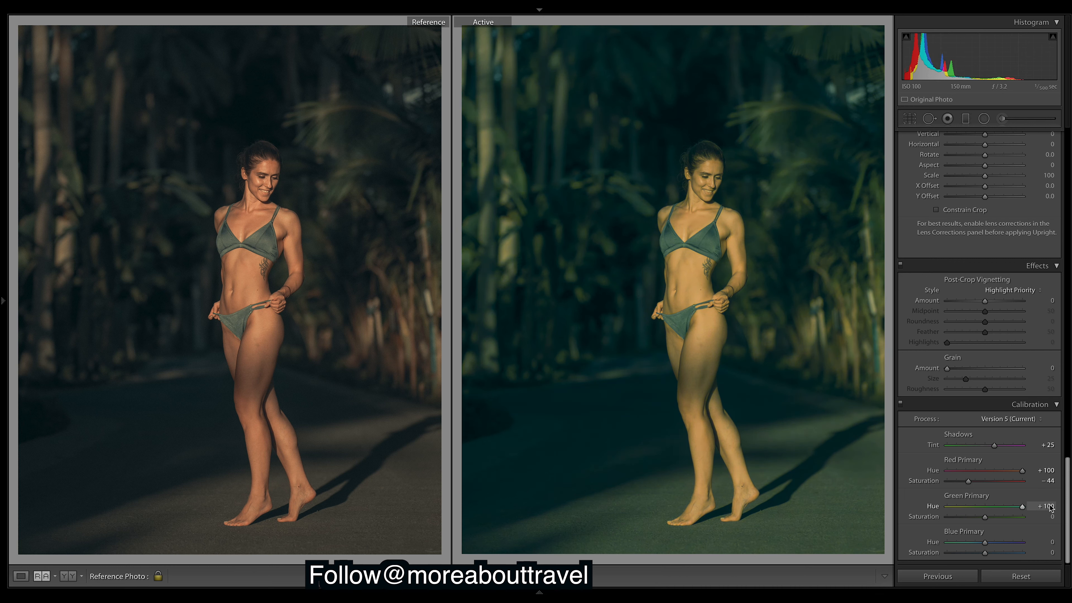
{"action": "double_click", "coordinate": [983, 517]}
Step: Set the Calibration Blue Primary to Hue -47 and Saturation -39, trying Hue -77 and undoing it
{"action": "left_click_drag", "start_coordinate": [985, 542], "coordinate": [968, 552]}
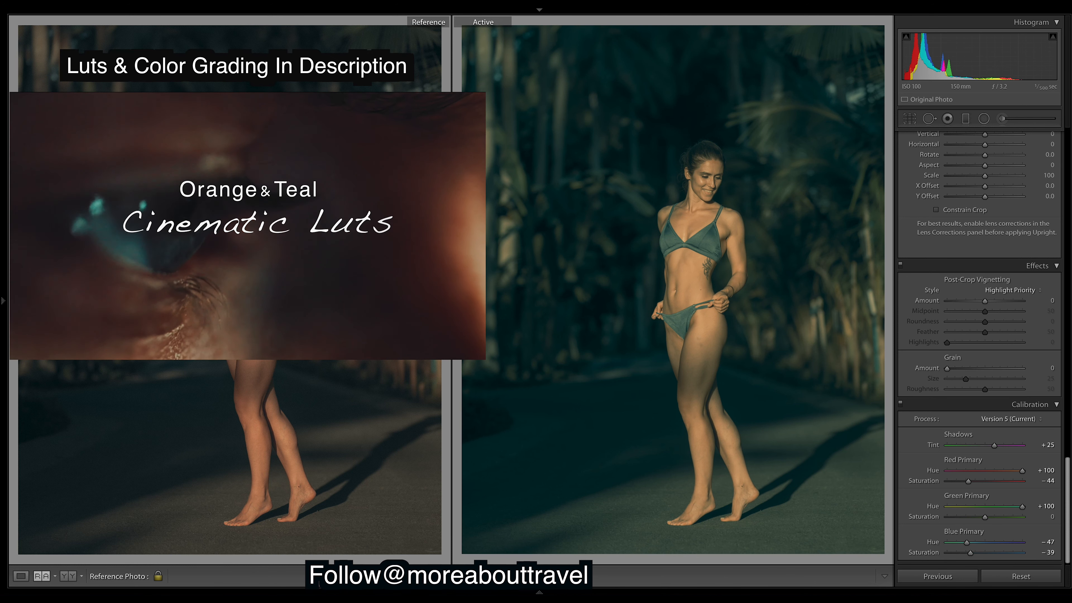
{"action": "mouse_move", "coordinate": [967, 543]}
{"action": "left_mouse_down"}
{"action": "mouse_move", "coordinate": [998, 545]}
{"action": "mouse_move", "coordinate": [956, 545]}
{"action": "left_mouse_up"}
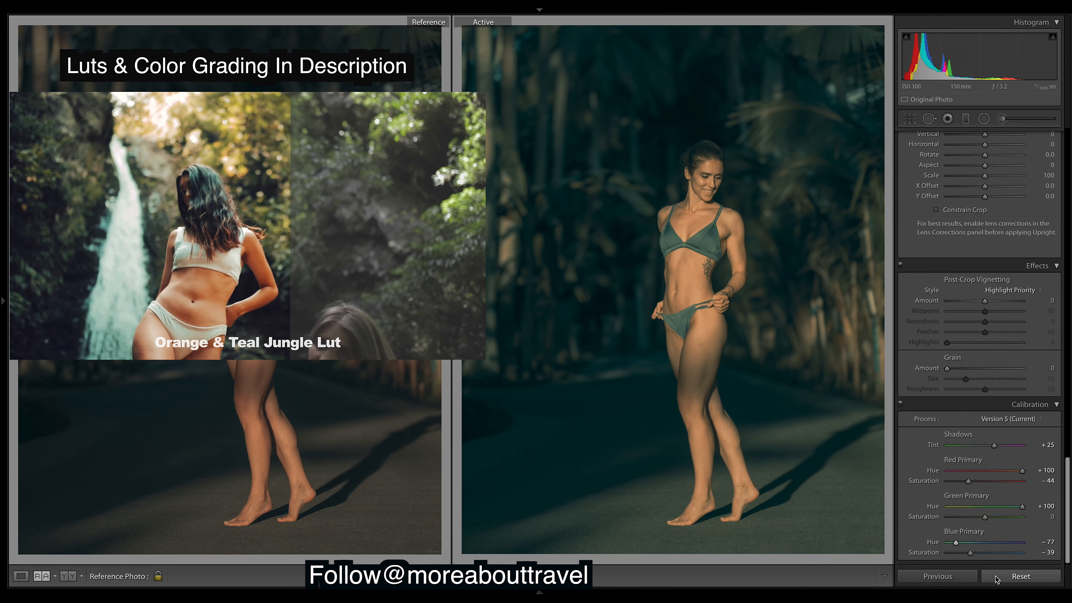
{"action": "key", "text": "ctrl+z"}
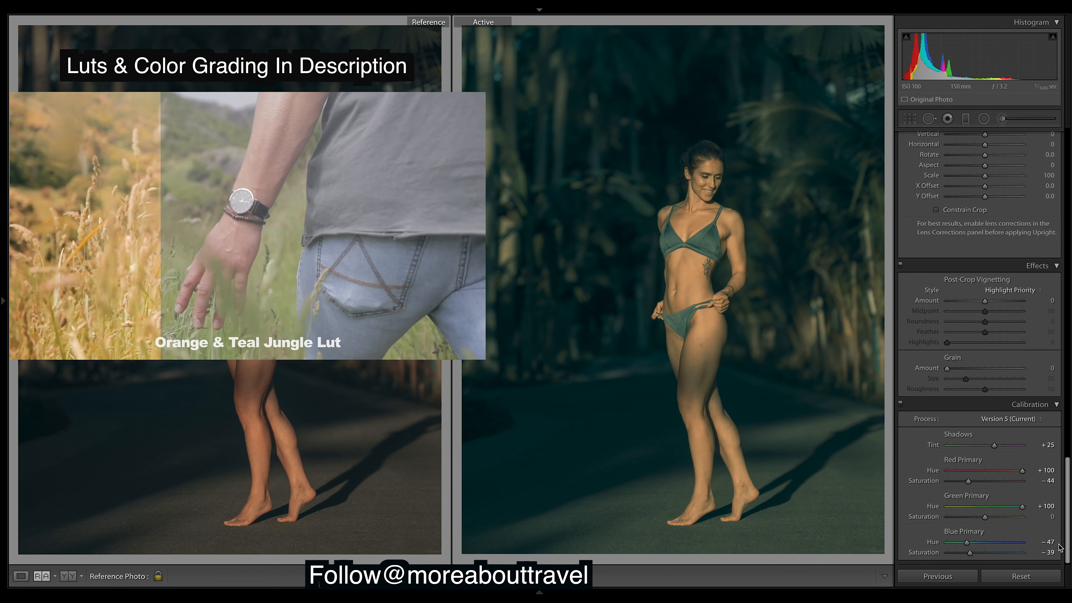
Step: Set the Sharpening Amount to 112
{"action": "scroll", "coordinate": [1013, 464], "scroll_direction": "up", "scroll_amount": 10}
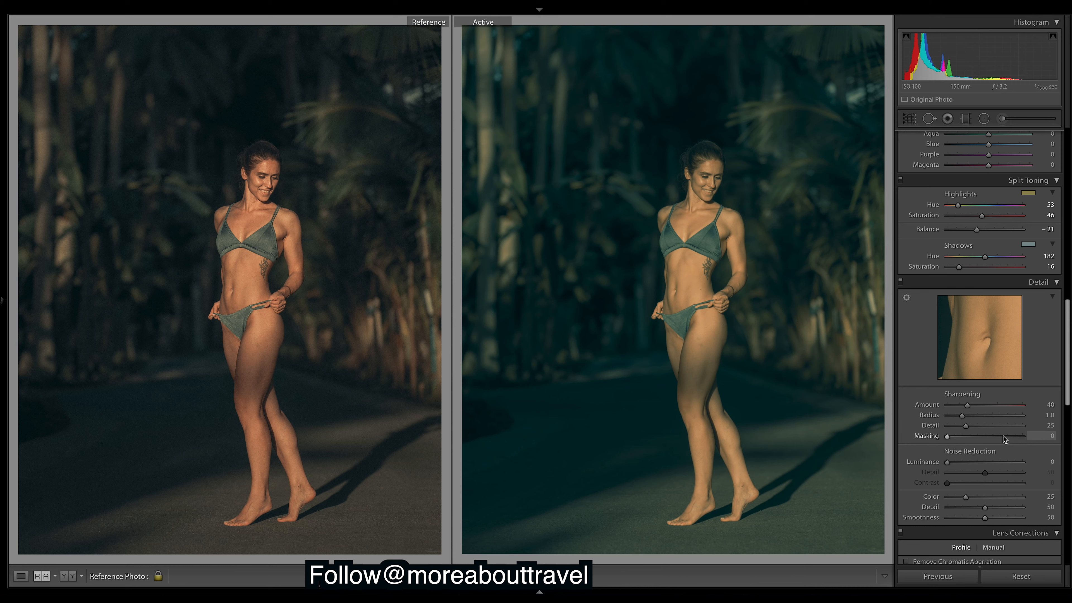
{"action": "left_click", "coordinate": [991, 407]}
Step: Add grain with Amount 66, Size 30 and Roughness 15
{"action": "scroll", "coordinate": [1070, 382], "scroll_direction": "down", "scroll_amount": 5}
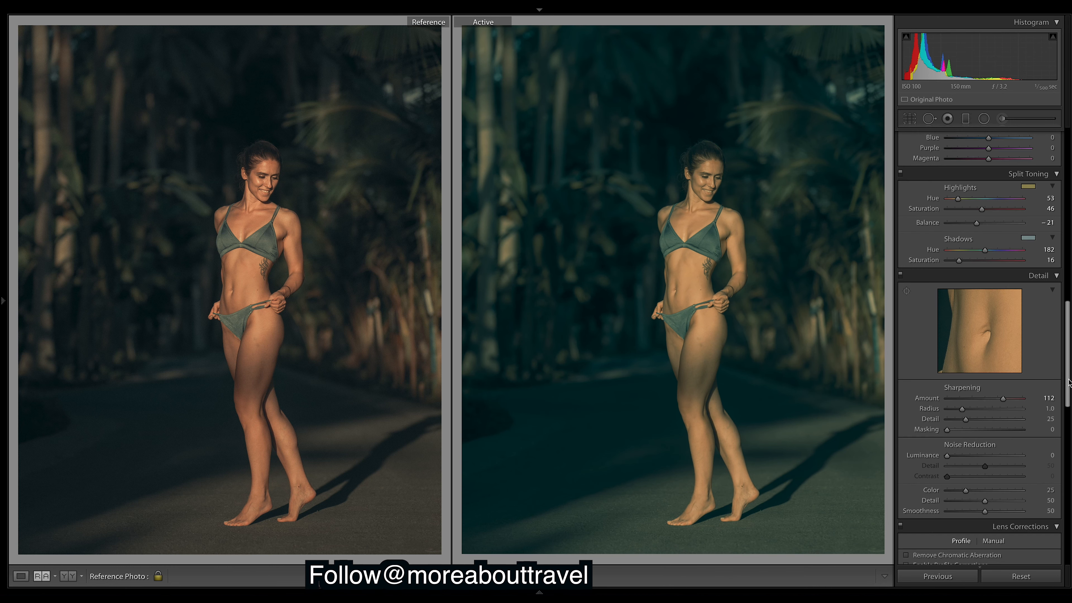
{"action": "scroll", "coordinate": [1068, 398], "scroll_direction": "down", "scroll_amount": 15}
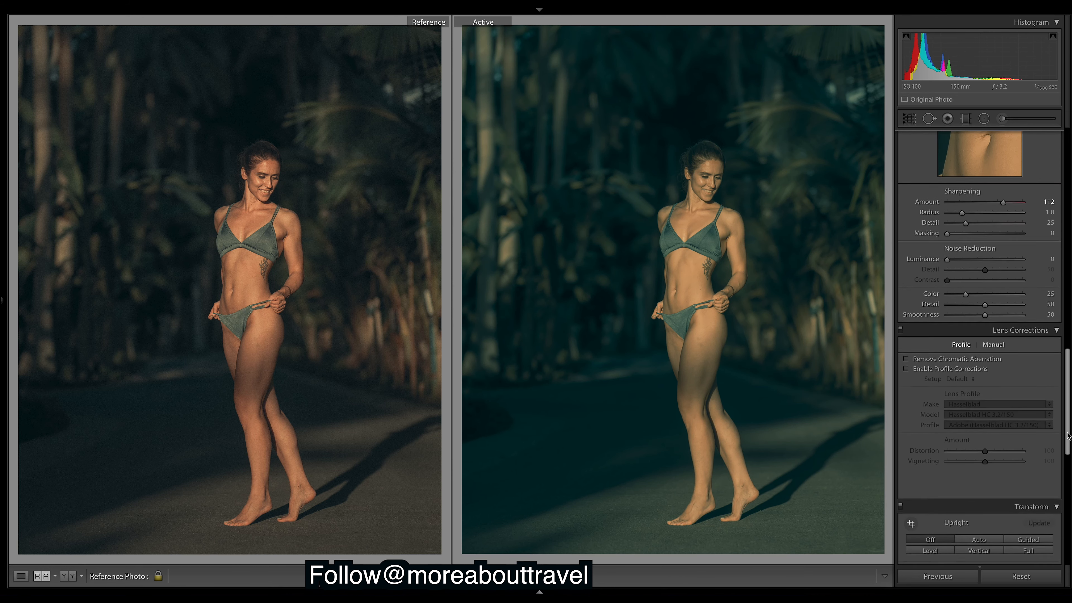
{"action": "scroll", "coordinate": [1028, 478], "scroll_direction": "down", "scroll_amount": 15}
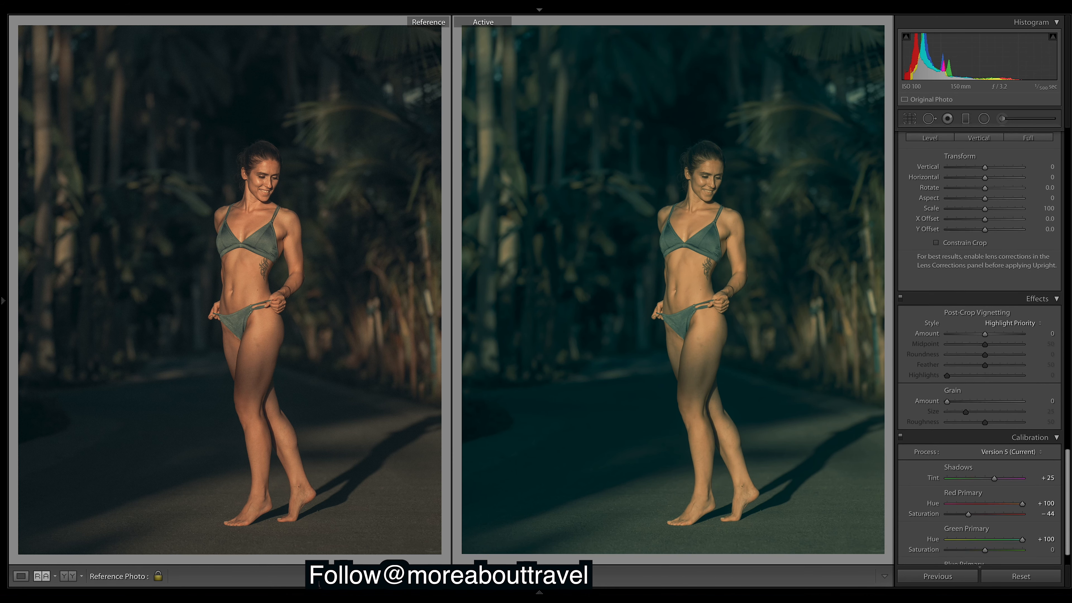
{"action": "left_click", "coordinate": [991, 397]}
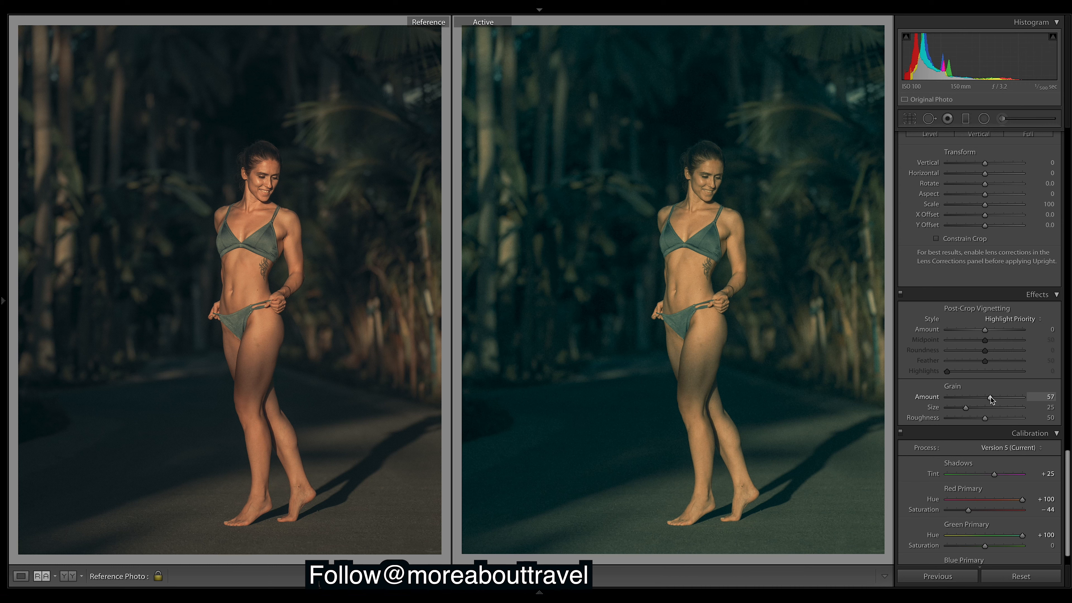
{"action": "left_click_drag", "start_coordinate": [991, 397], "coordinate": [997, 401]}
{"action": "left_click_drag", "start_coordinate": [966, 411], "coordinate": [969, 411]}
Step: Set the Post-Crop Vignetting Amount to -10 and adjust its Midpoint
{"action": "mouse_move", "coordinate": [1069, 506]}
{"action": "left_mouse_down"}
{"action": "mouse_move", "coordinate": [1066, 468]}
{"action": "mouse_move", "coordinate": [1067, 496]}
{"action": "left_mouse_up"}
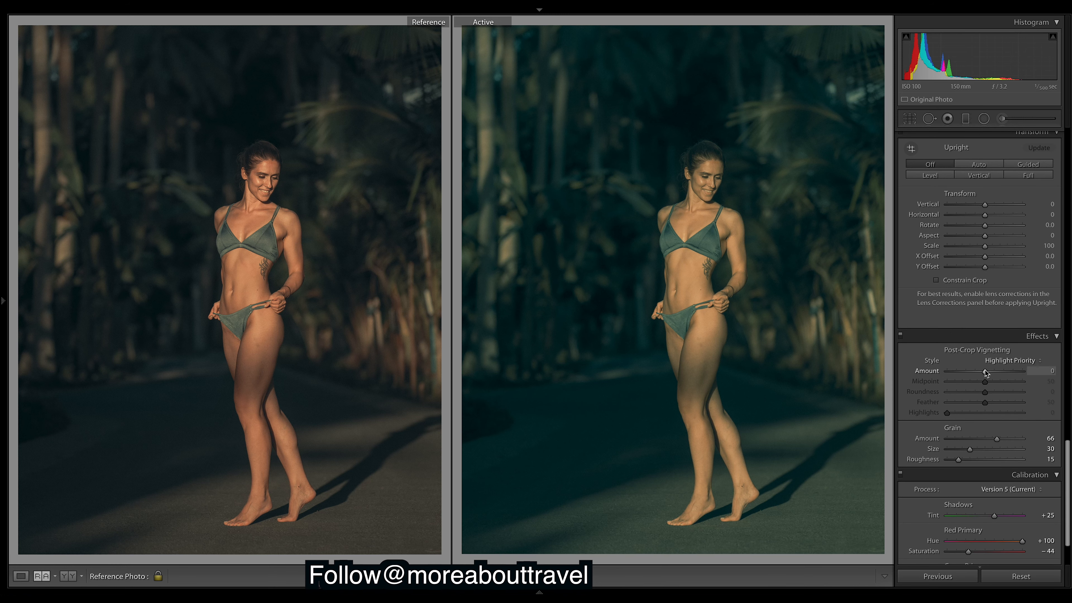
{"action": "left_click_drag", "start_coordinate": [985, 372], "coordinate": [982, 371]}
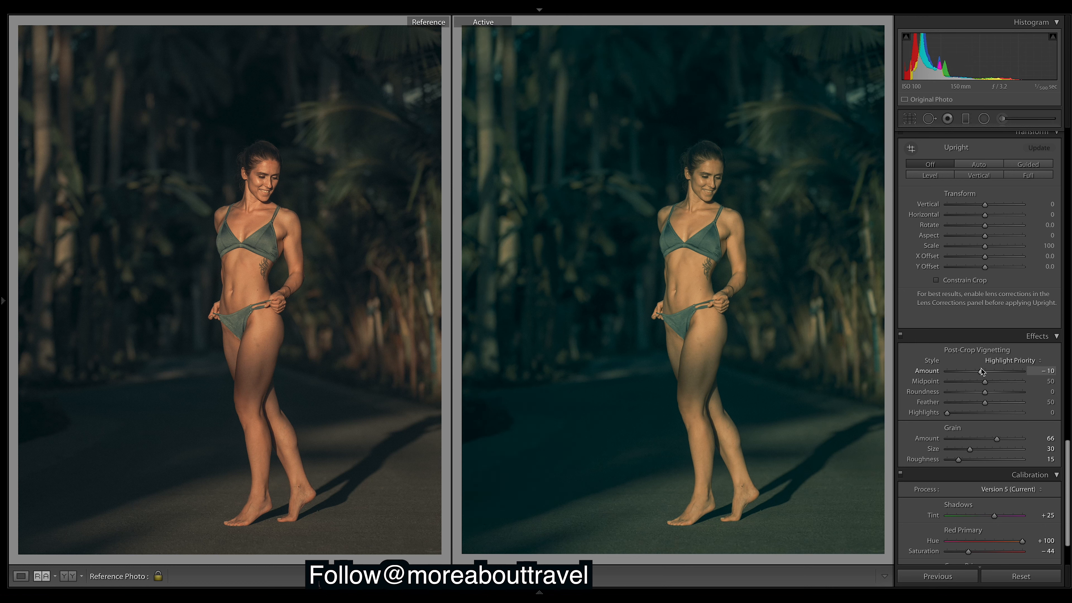
{"action": "mouse_move", "coordinate": [986, 381]}
{"action": "left_mouse_down"}
{"action": "mouse_move", "coordinate": [1009, 383]}
{"action": "mouse_move", "coordinate": [997, 389]}
{"action": "left_mouse_up"}
Step: Fine-tune the white balance Tint in the Basic adjustments
{"action": "left_click_drag", "start_coordinate": [1069, 475], "coordinate": [1059, 144]}
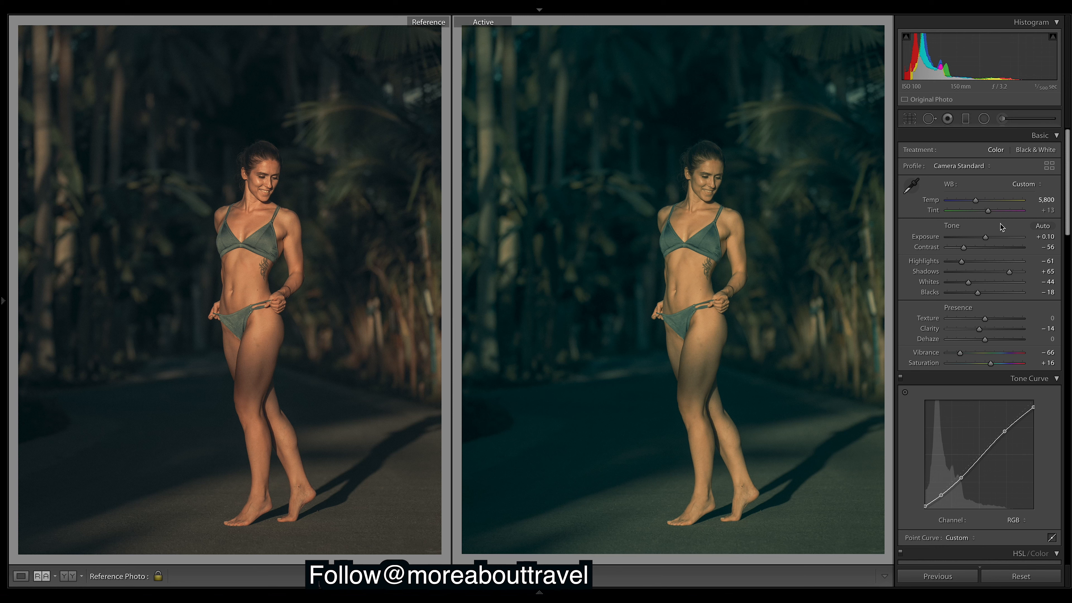
{"action": "left_click_drag", "start_coordinate": [990, 210], "coordinate": [987, 211]}
{"action": "left_click_drag", "start_coordinate": [982, 212], "coordinate": [986, 214]}
Step: Set the HSL Hue of Orange to -16 and Red to -15, trying Red at -100 along the way
{"action": "left_click_drag", "start_coordinate": [1068, 174], "coordinate": [1067, 276]}
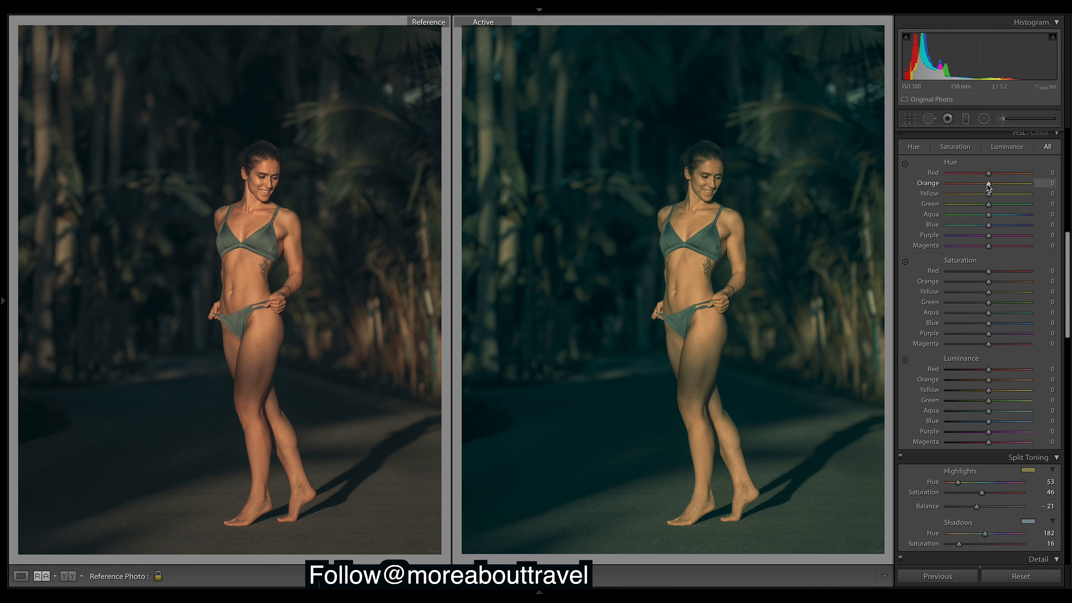
{"action": "left_click_drag", "start_coordinate": [987, 184], "coordinate": [980, 185]}
{"action": "left_click_drag", "start_coordinate": [990, 173], "coordinate": [332, 195]}
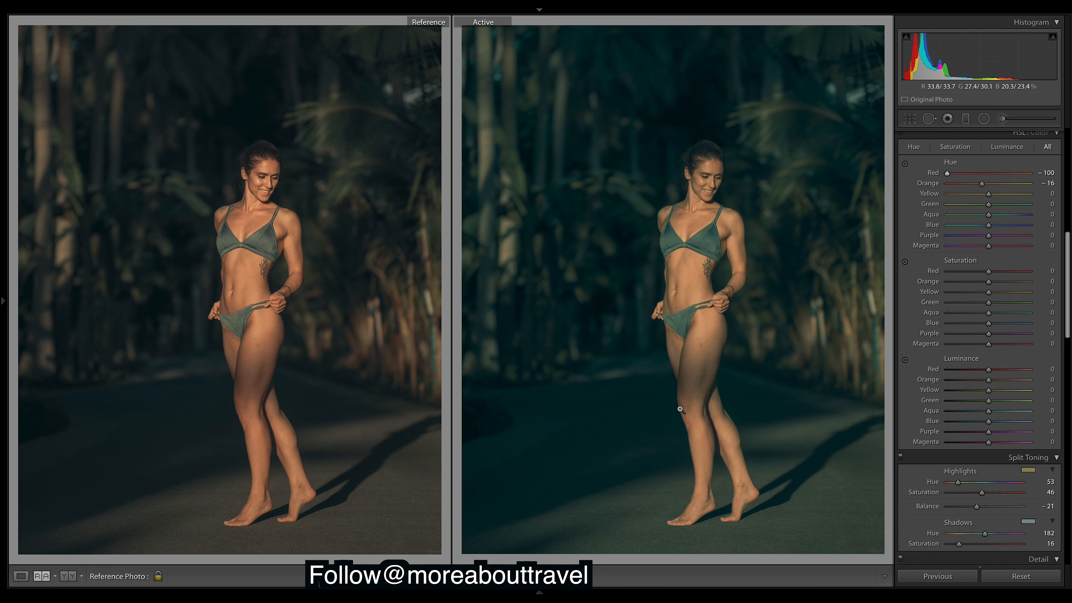
{"action": "mouse_move", "coordinate": [993, 173]}
{"action": "left_mouse_down"}
{"action": "mouse_move", "coordinate": [945, 173]}
{"action": "mouse_move", "coordinate": [938, 161]}
{"action": "mouse_move", "coordinate": [990, 176]}
{"action": "left_mouse_up"}
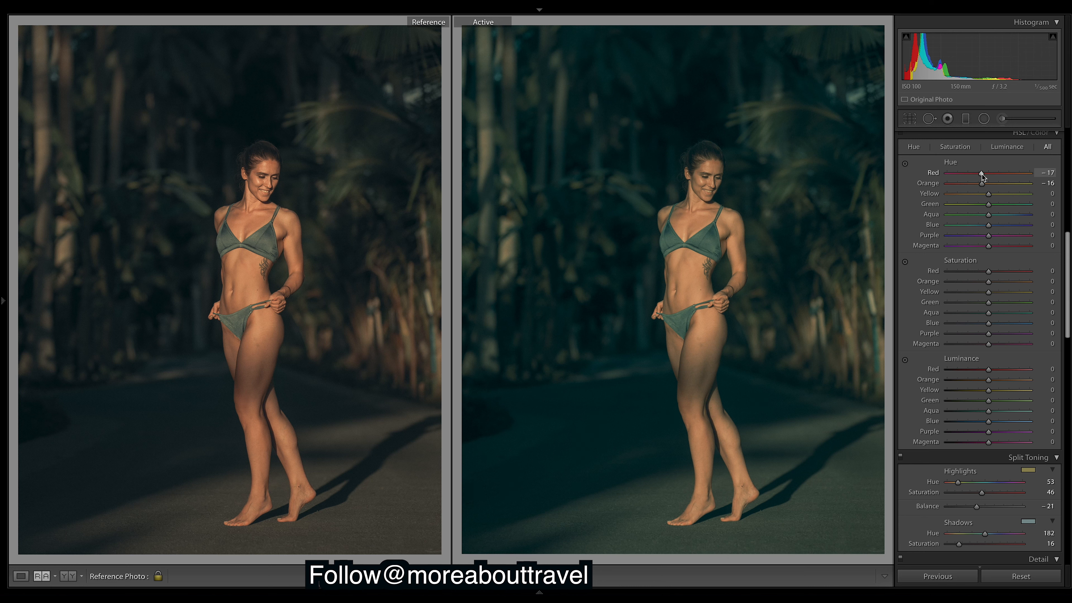
{"action": "left_click_drag", "start_coordinate": [981, 173], "coordinate": [982, 173]}
Step: Set the HSL Hue of Yellow to +57 and Green to +37
{"action": "left_click_drag", "start_coordinate": [991, 194], "coordinate": [1054, 208]}
{"action": "left_click", "coordinate": [1006, 194]}
{"action": "double_click", "coordinate": [1007, 195]}
{"action": "mouse_move", "coordinate": [988, 205]}
{"action": "left_mouse_down"}
{"action": "mouse_move", "coordinate": [973, 206]}
{"action": "mouse_move", "coordinate": [1031, 204]}
{"action": "mouse_move", "coordinate": [964, 206]}
{"action": "mouse_move", "coordinate": [1016, 206]}
{"action": "mouse_move", "coordinate": [1004, 207]}
{"action": "left_mouse_up"}
{"action": "left_click_drag", "start_coordinate": [1003, 207], "coordinate": [1005, 207]}
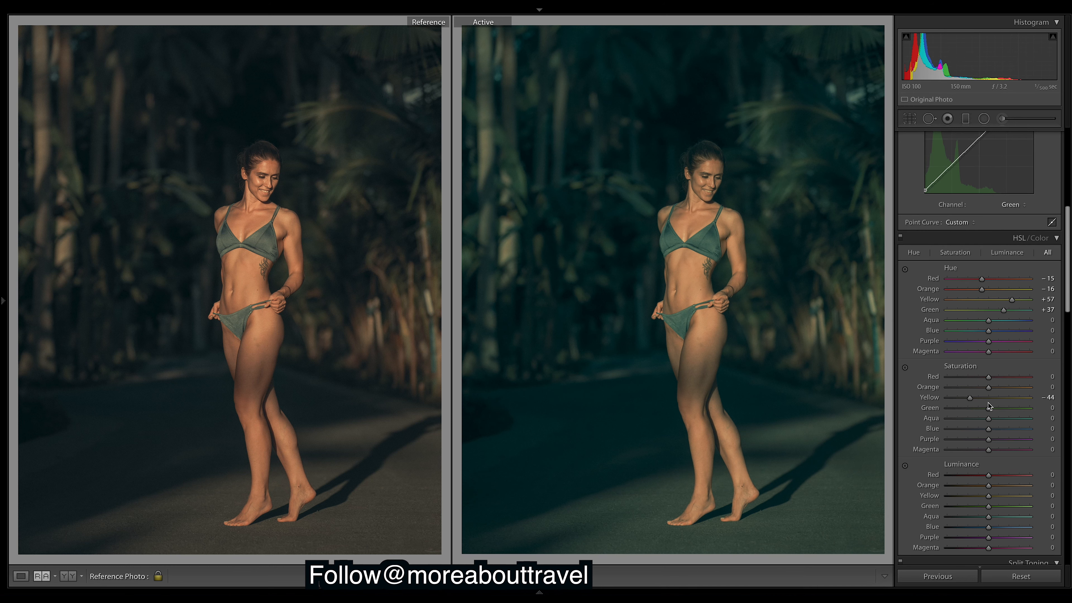
Step: Set the HSL Saturation of Yellow to -48
{"action": "scroll", "coordinate": [970, 403], "scroll_direction": "down", "scroll_amount": 1}
{"action": "left_click_drag", "start_coordinate": [971, 390], "coordinate": [969, 395]}
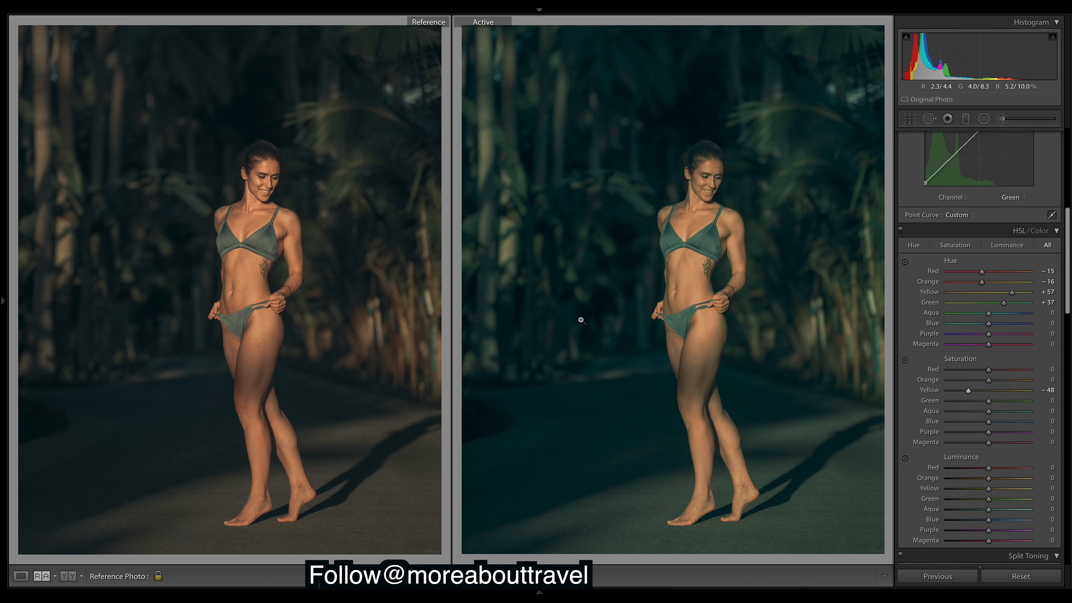
{"action": "scroll", "coordinate": [1067, 258], "scroll_direction": "down", "scroll_amount": 1}
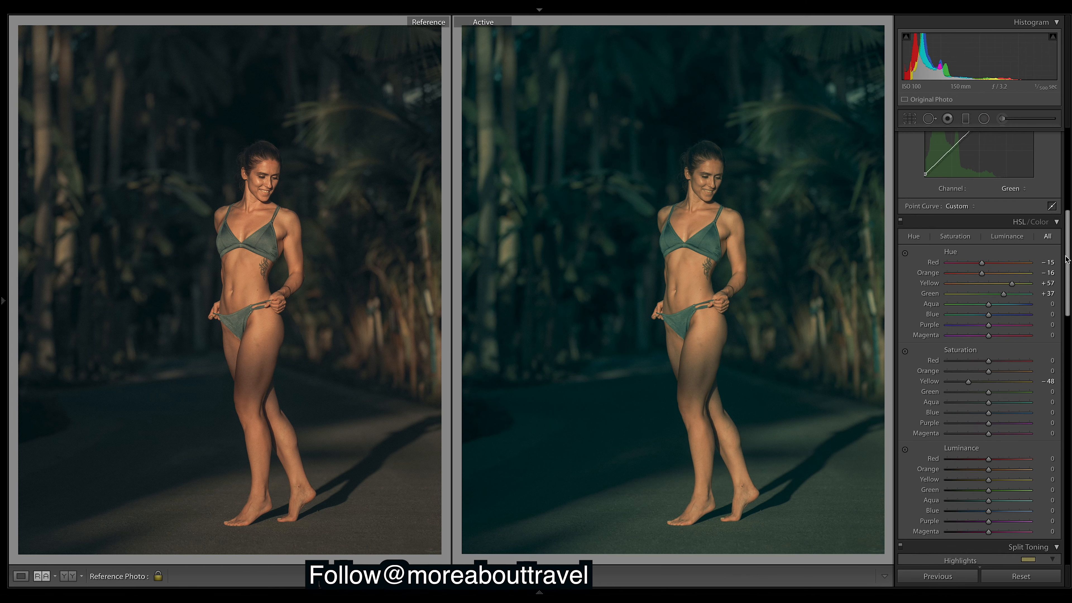
Step: Lower the split toning Saturation of the Shadows to about 4
{"action": "scroll", "coordinate": [994, 362], "scroll_direction": "down", "scroll_amount": 10}
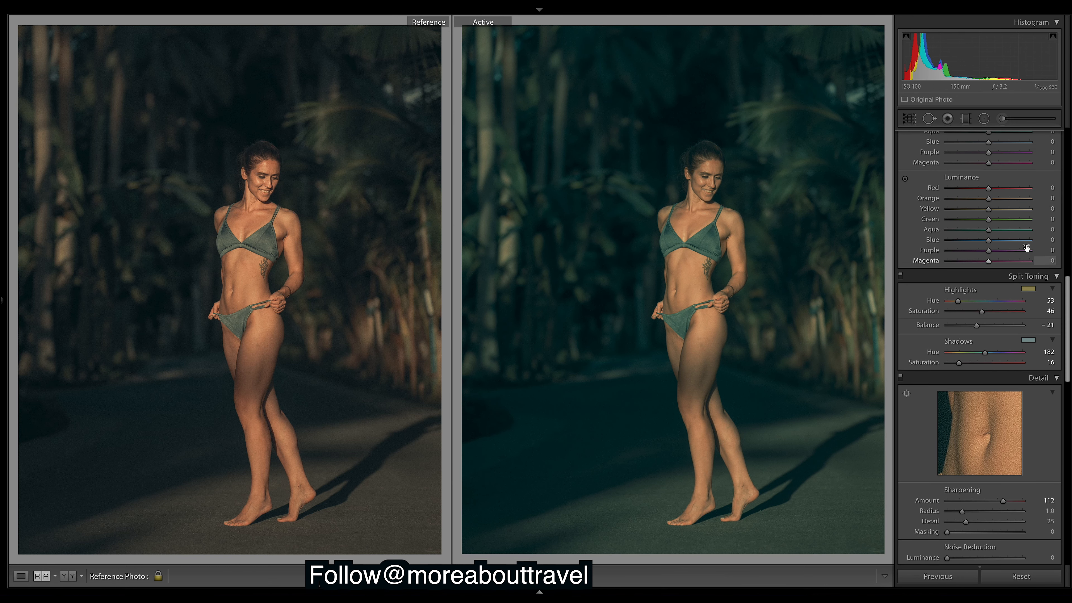
{"action": "left_click_drag", "start_coordinate": [958, 364], "coordinate": [956, 364]}
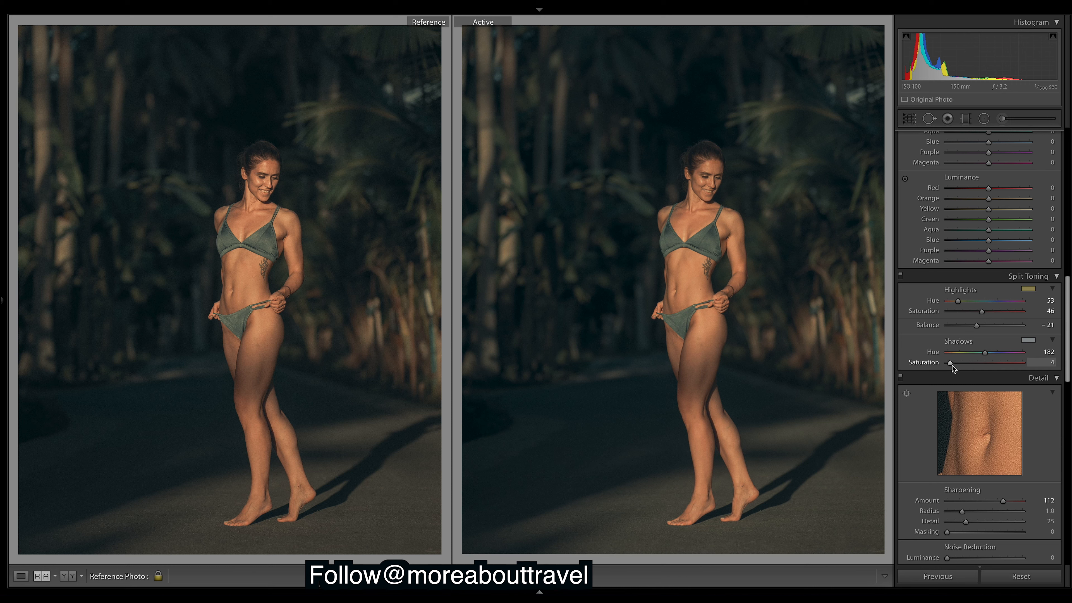
{"action": "left_click_drag", "start_coordinate": [952, 366], "coordinate": [951, 366]}
Step: Try extreme HSL Hue shifts for Red, including -100, and another Hue for Orange, undoing each change
{"action": "left_click_drag", "start_coordinate": [1067, 298], "coordinate": [1068, 224]}
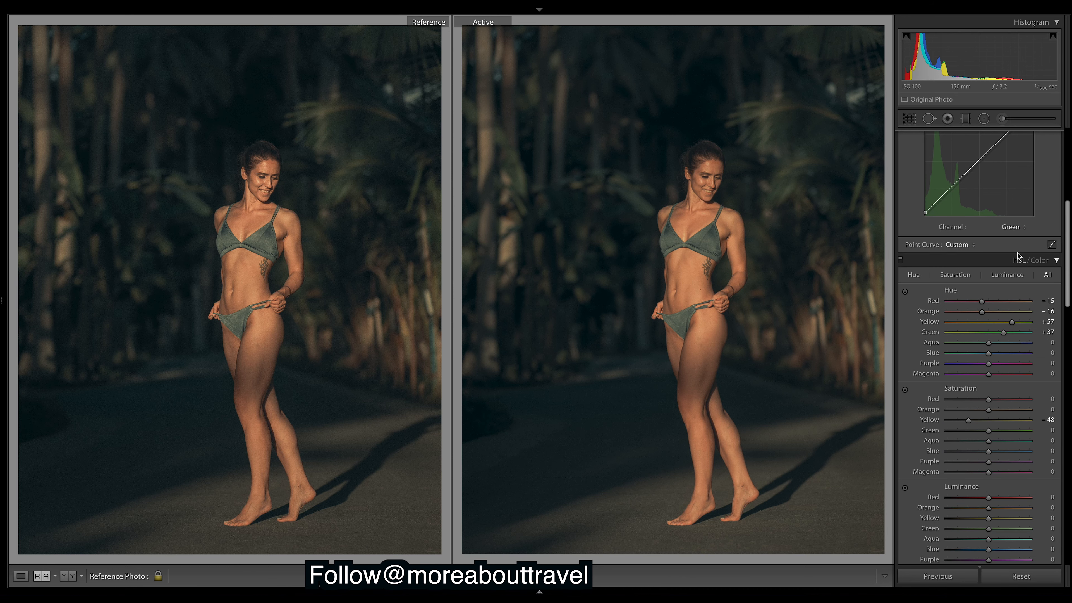
{"action": "left_click_drag", "start_coordinate": [982, 301], "coordinate": [1070, 312]}
{"action": "key", "text": "ctrl+z"}
{"action": "left_click_drag", "start_coordinate": [983, 300], "coordinate": [855, 311]}
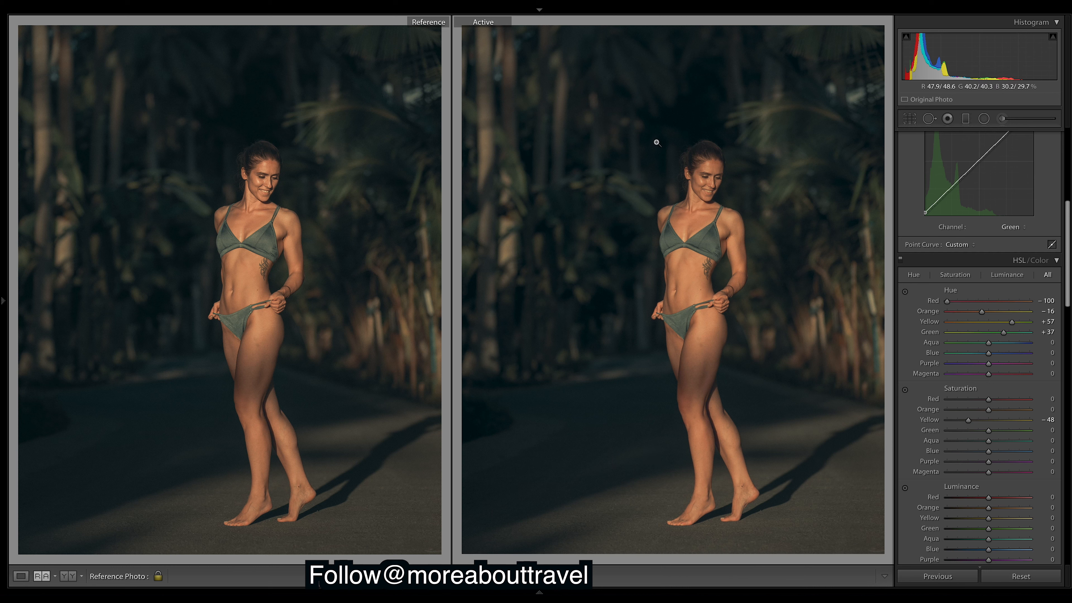
{"action": "key", "text": "ctrl+z"}
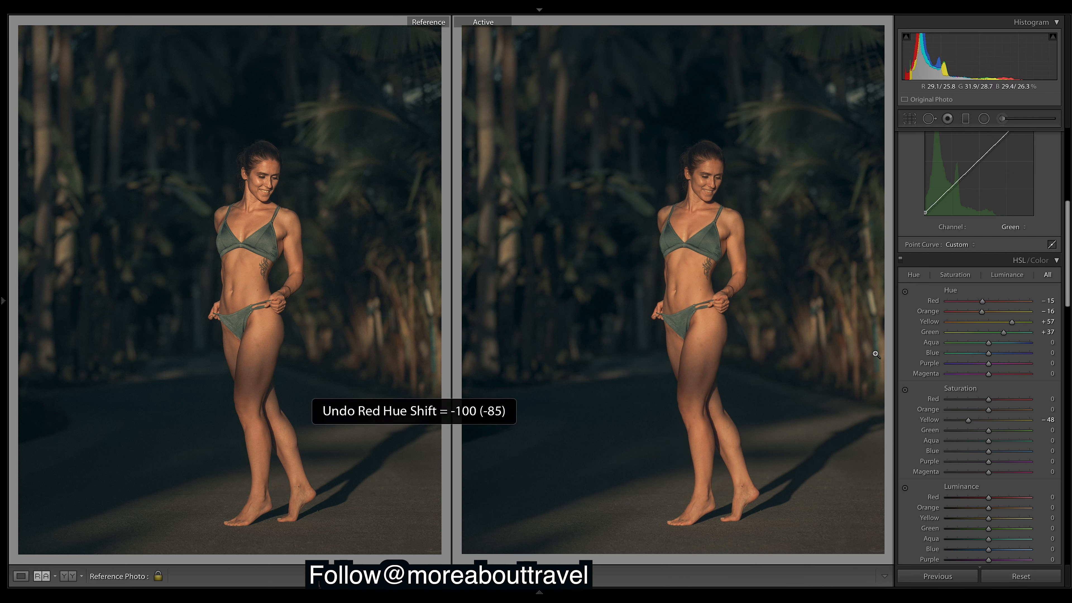
{"action": "left_click_drag", "start_coordinate": [982, 311], "coordinate": [973, 333]}
{"action": "key", "text": "ctrl+z"}
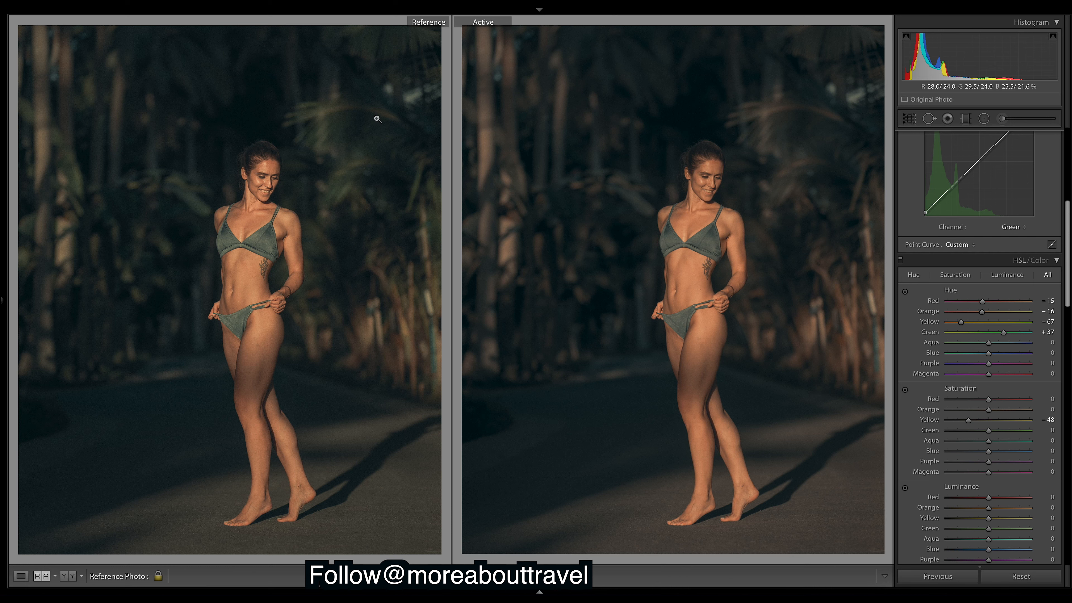
Step: Return the HSL Hue of Yellow to +57 and try a stronger Green hue shift, undoing the Green change
{"action": "left_click", "coordinate": [1009, 321]}
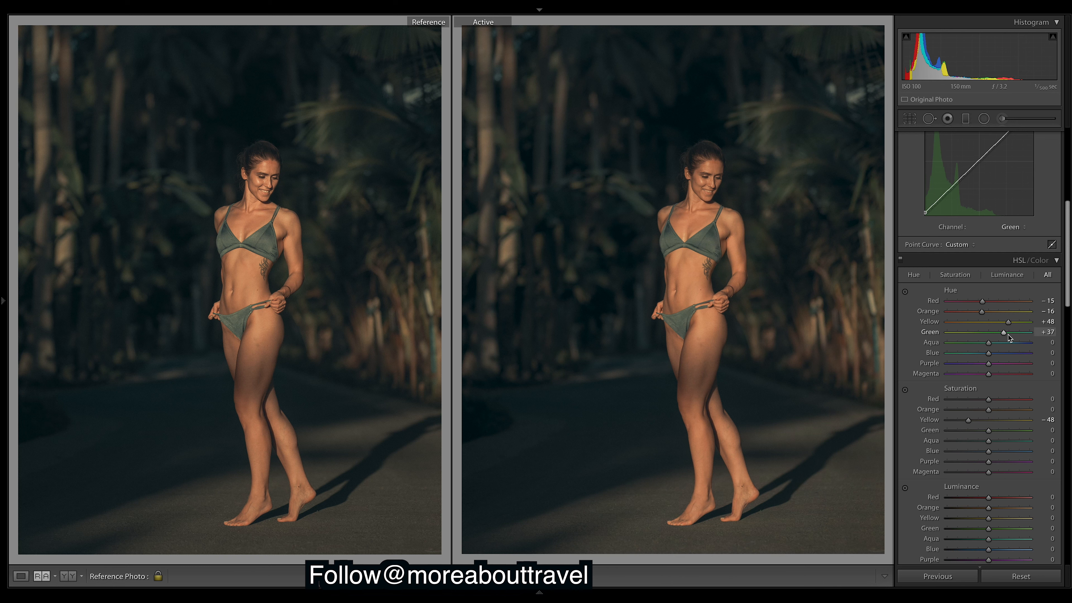
{"action": "left_click_drag", "start_coordinate": [1009, 328], "coordinate": [1008, 326]}
{"action": "left_click_drag", "start_coordinate": [1008, 327], "coordinate": [1012, 328]}
{"action": "left_click_drag", "start_coordinate": [1004, 334], "coordinate": [1030, 333]}
{"action": "key", "text": "ctrl+z"}
Step: Set the HSL Saturation of Yellow to -44 and Orange to -3
{"action": "scroll", "coordinate": [1069, 297], "scroll_direction": "down", "scroll_amount": 3}
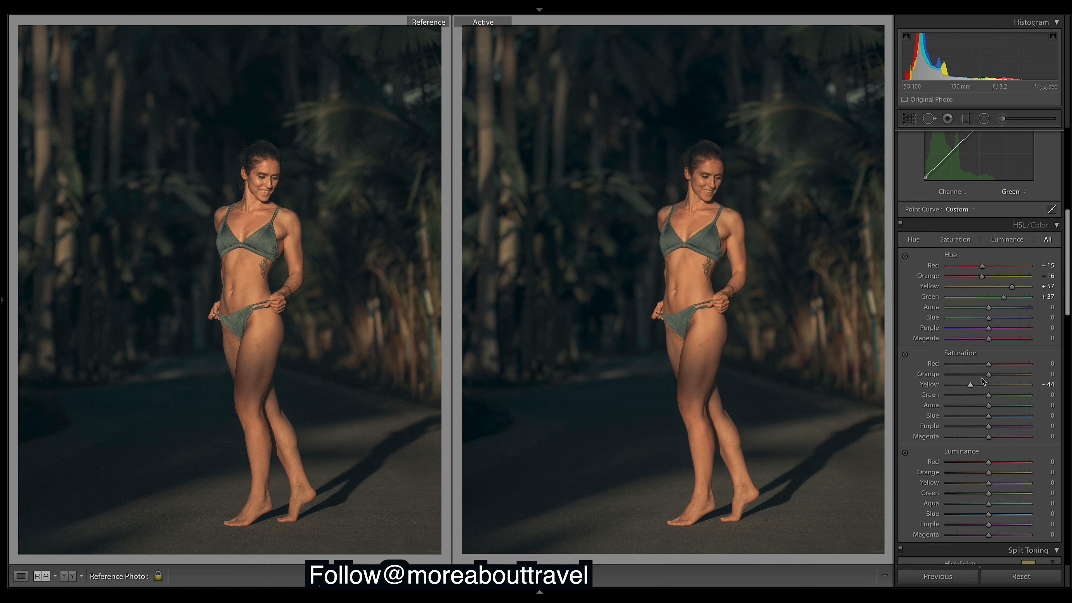
{"action": "mouse_move", "coordinate": [984, 378]}
{"action": "left_mouse_down"}
{"action": "mouse_move", "coordinate": [1009, 378]}
{"action": "mouse_move", "coordinate": [964, 380]}
{"action": "mouse_move", "coordinate": [1009, 379]}
{"action": "mouse_move", "coordinate": [968, 383]}
{"action": "mouse_move", "coordinate": [988, 375]}
{"action": "left_mouse_up"}
Step: Raise the HSL Luminance of Yellow to about +39, trying +79 along the way
{"action": "scroll", "coordinate": [1068, 319], "scroll_direction": "down", "scroll_amount": 3}
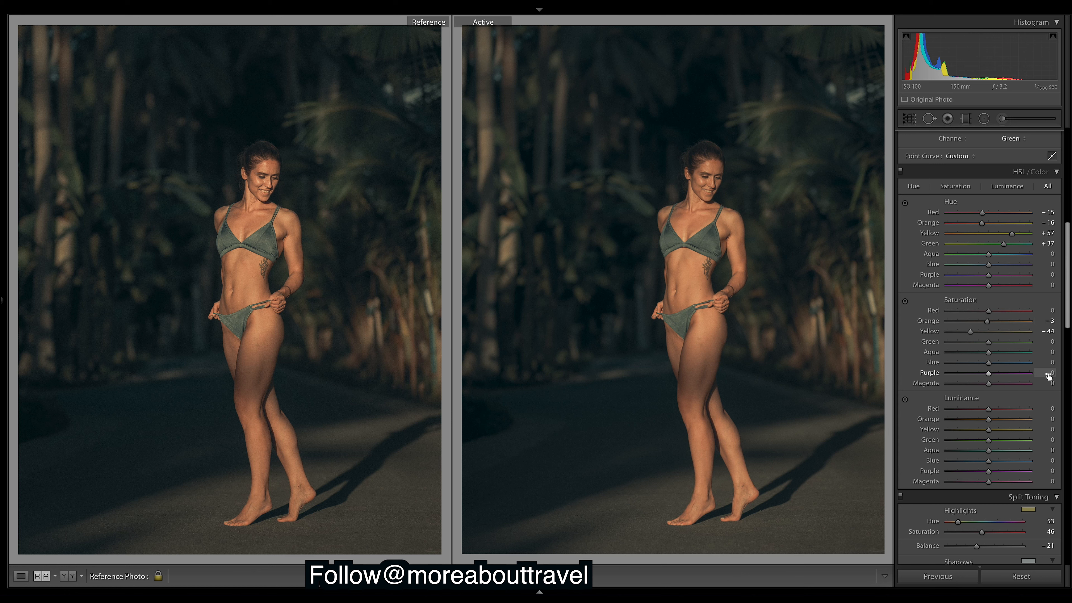
{"action": "left_click", "coordinate": [1003, 431]}
{"action": "left_click_drag", "start_coordinate": [1004, 431], "coordinate": [1021, 417]}
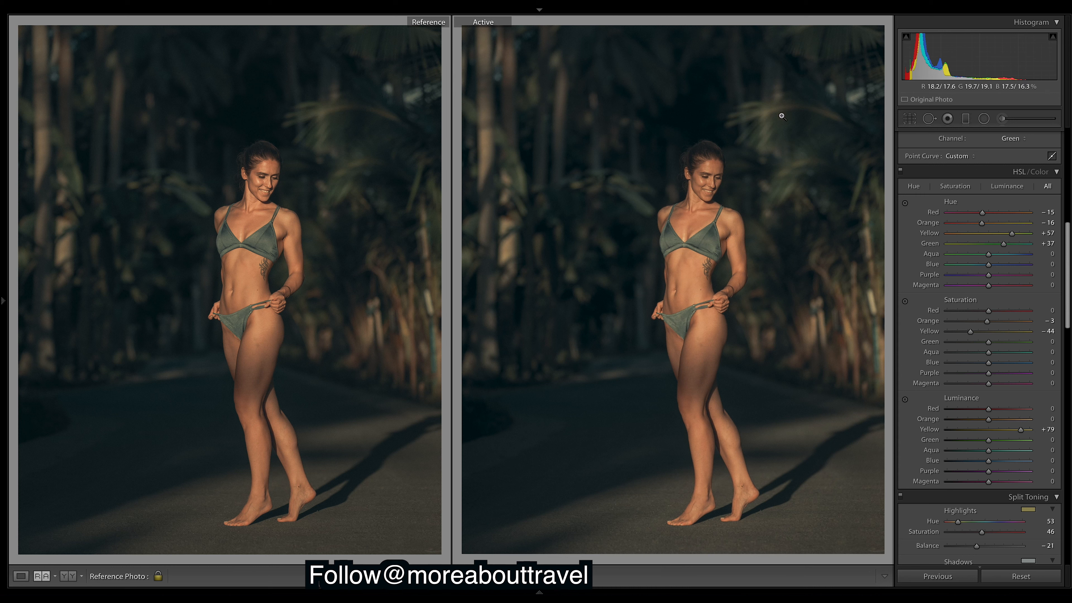
{"action": "left_click_drag", "start_coordinate": [1021, 430], "coordinate": [1002, 441]}
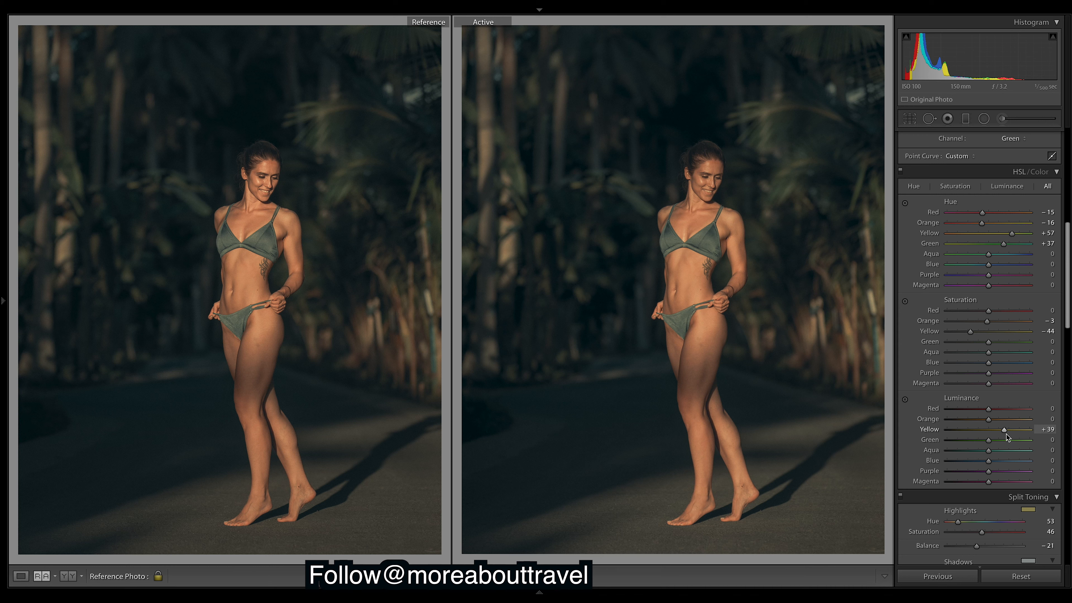
{"action": "left_click_drag", "start_coordinate": [1005, 430], "coordinate": [1002, 431]}
Step: Test the HSL Luminance of Red and fine-tune the Luminance of Yellow and Green
{"action": "left_click_drag", "start_coordinate": [1009, 409], "coordinate": [712, 395]}
{"action": "mouse_move", "coordinate": [995, 428]}
{"action": "left_mouse_down"}
{"action": "mouse_move", "coordinate": [1007, 424]}
{"action": "mouse_move", "coordinate": [998, 422]}
{"action": "left_mouse_up"}
{"action": "mouse_move", "coordinate": [988, 440]}
{"action": "left_mouse_down"}
{"action": "mouse_move", "coordinate": [1030, 439]}
{"action": "mouse_move", "coordinate": [984, 459]}
{"action": "mouse_move", "coordinate": [1024, 457]}
{"action": "mouse_move", "coordinate": [971, 450]}
{"action": "mouse_move", "coordinate": [986, 454]}
{"action": "left_mouse_up"}
Step: Paint an Adjustment Brush mask over the woman's face with size 3.0 and feather 95, and hide the mask overlay
{"action": "left_click_drag", "start_coordinate": [1069, 295], "coordinate": [1068, 161]}
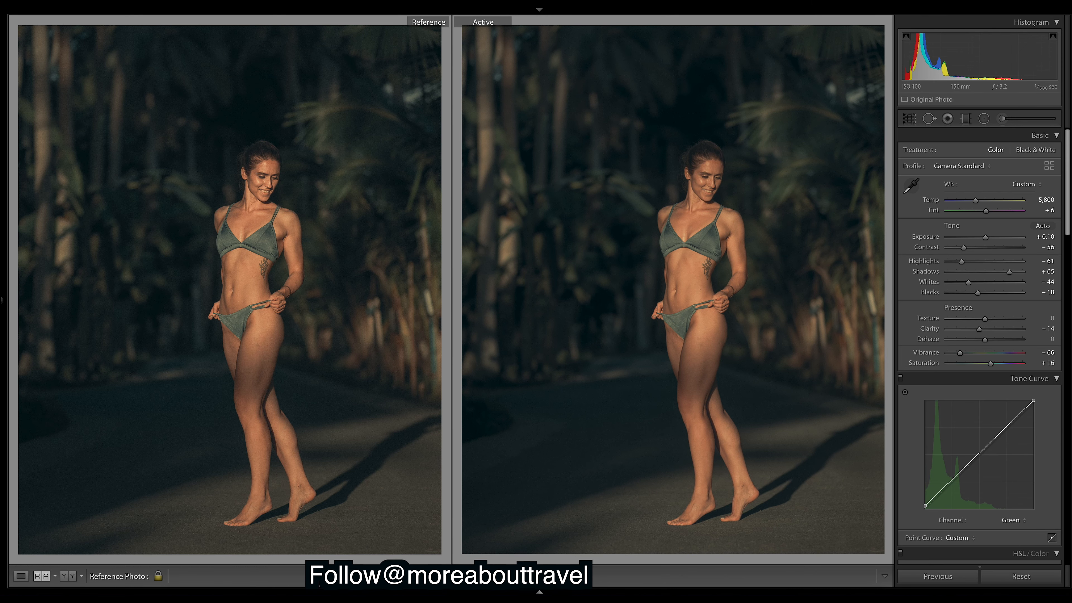
{"action": "left_click", "coordinate": [1002, 119]}
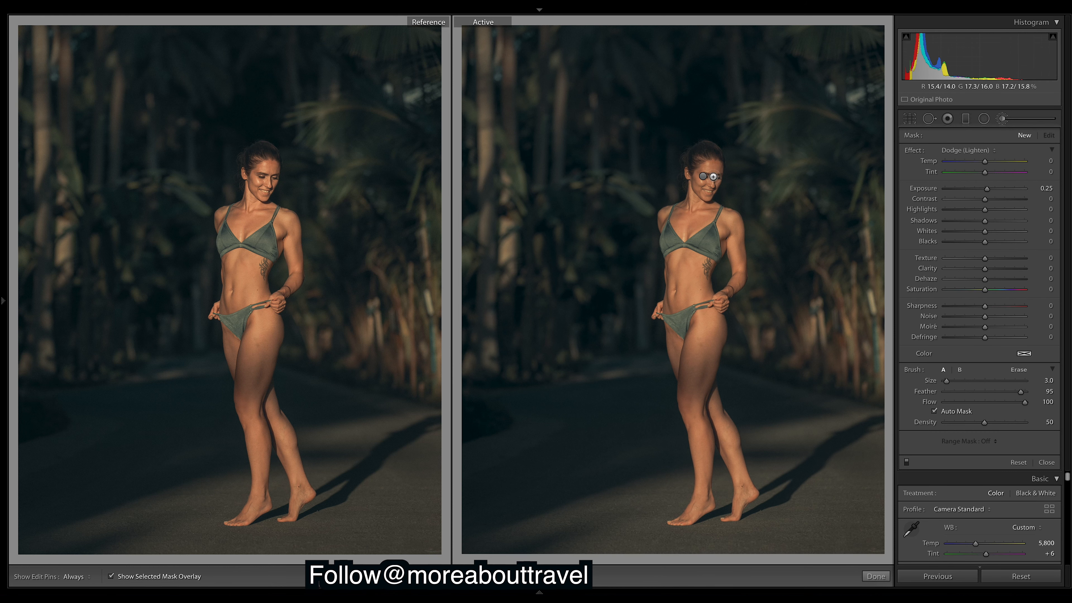
{"action": "left_click_drag", "start_coordinate": [703, 176], "coordinate": [710, 172]}
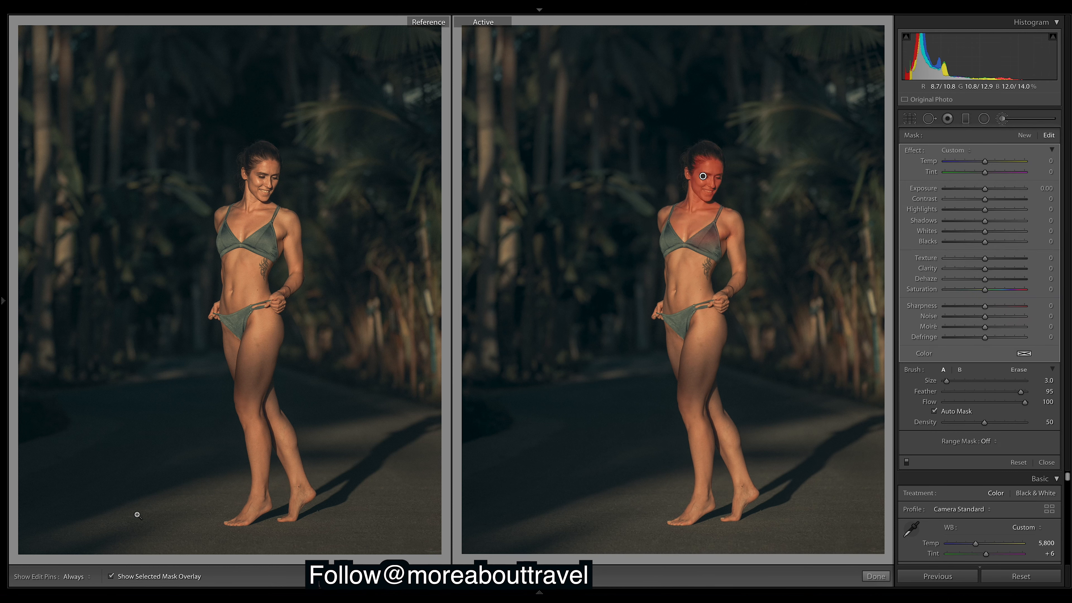
{"action": "left_click", "coordinate": [111, 577]}
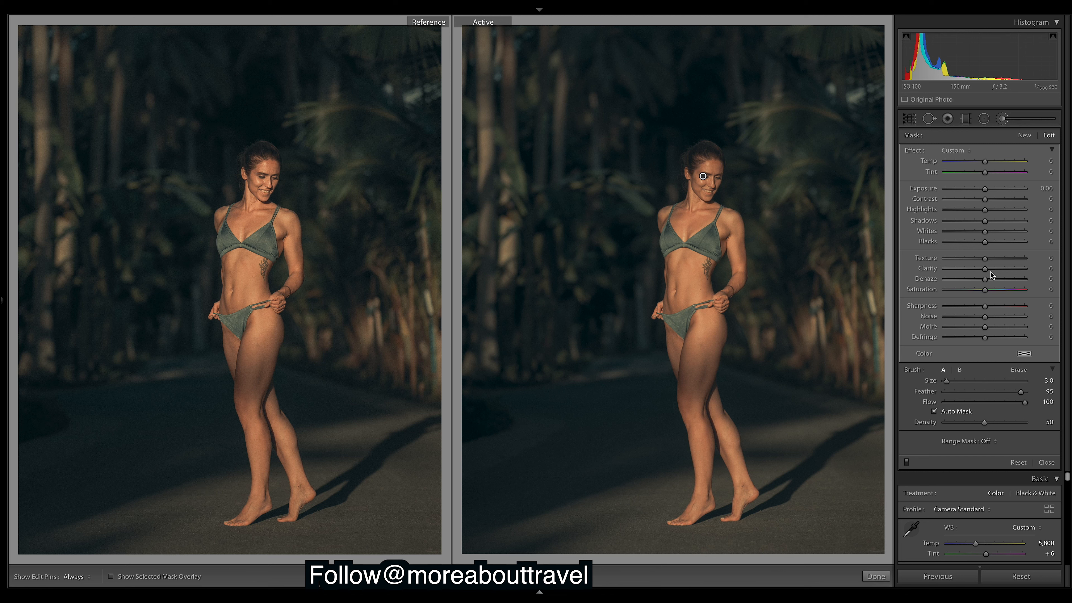
Step: Set the face mask's Exposure to 0.56, Clarity to 38 and Sharpness to 44
{"action": "left_click_drag", "start_coordinate": [985, 190], "coordinate": [992, 191]}
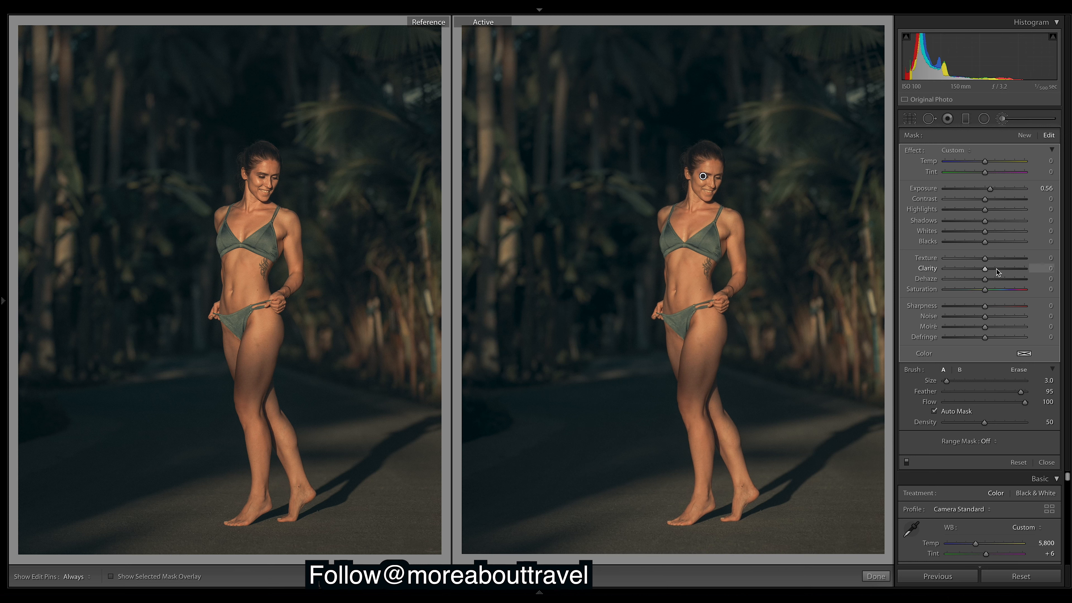
{"action": "left_click", "coordinate": [1005, 269]}
{"action": "left_click_drag", "start_coordinate": [1005, 270], "coordinate": [999, 269]}
{"action": "left_click_drag", "start_coordinate": [1004, 307], "coordinate": [1002, 307]}
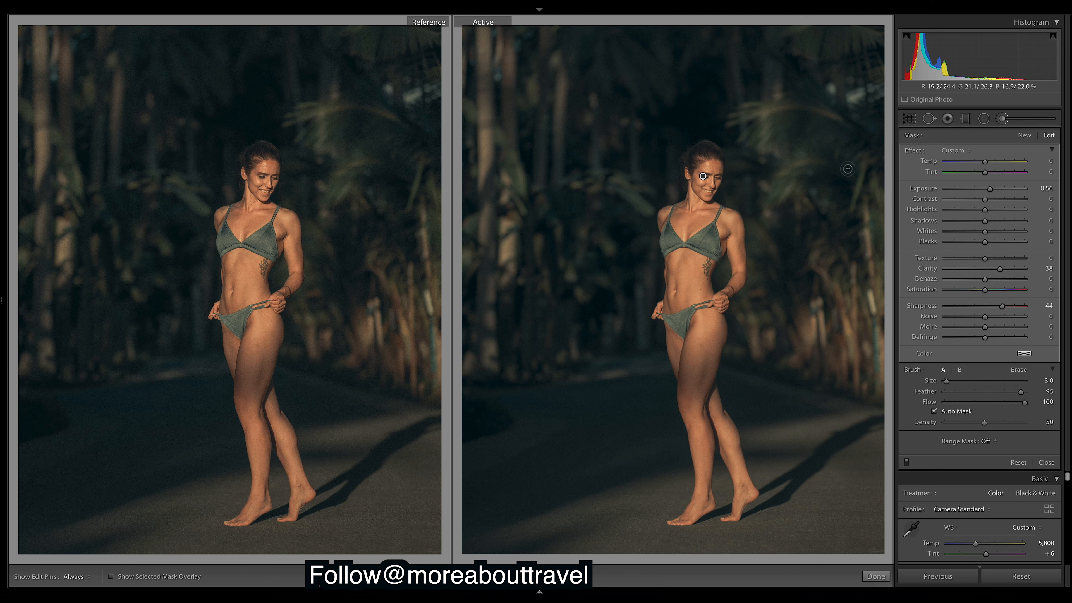
Step: Set the face mask's Tint to 63, trying -60 along the way, and finish the brush adjustment
{"action": "left_click_drag", "start_coordinate": [985, 171], "coordinate": [1024, 172]}
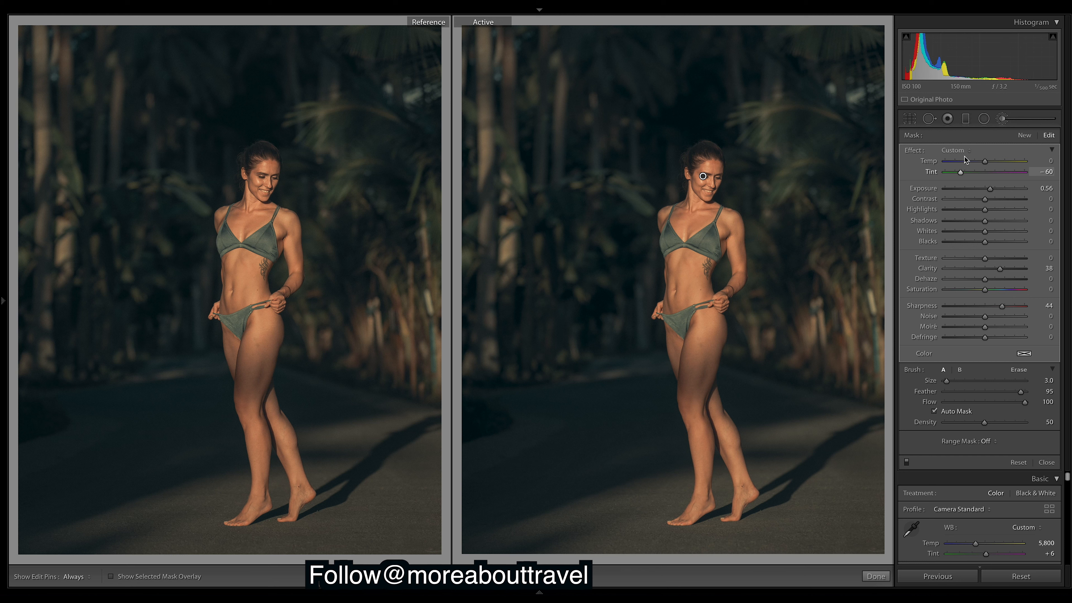
{"action": "mouse_move", "coordinate": [1002, 165]}
{"action": "left_mouse_down"}
{"action": "mouse_move", "coordinate": [499, 150]}
{"action": "mouse_move", "coordinate": [1056, 156]}
{"action": "mouse_move", "coordinate": [1007, 173]}
{"action": "left_mouse_up"}
{"action": "left_click_drag", "start_coordinate": [1010, 174], "coordinate": [1009, 173]}
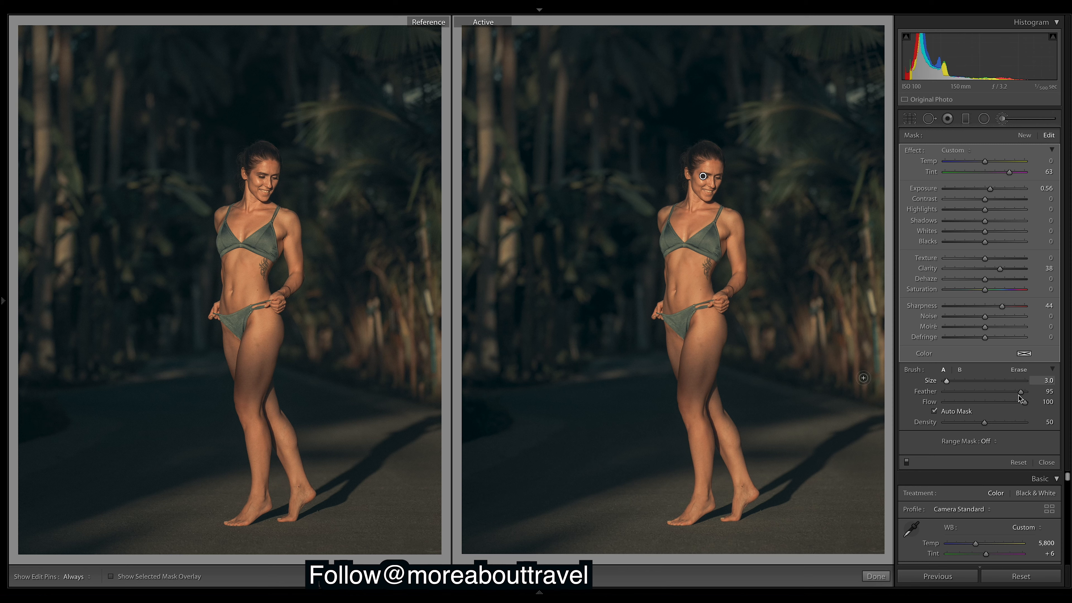
{"action": "left_click", "coordinate": [876, 576]}
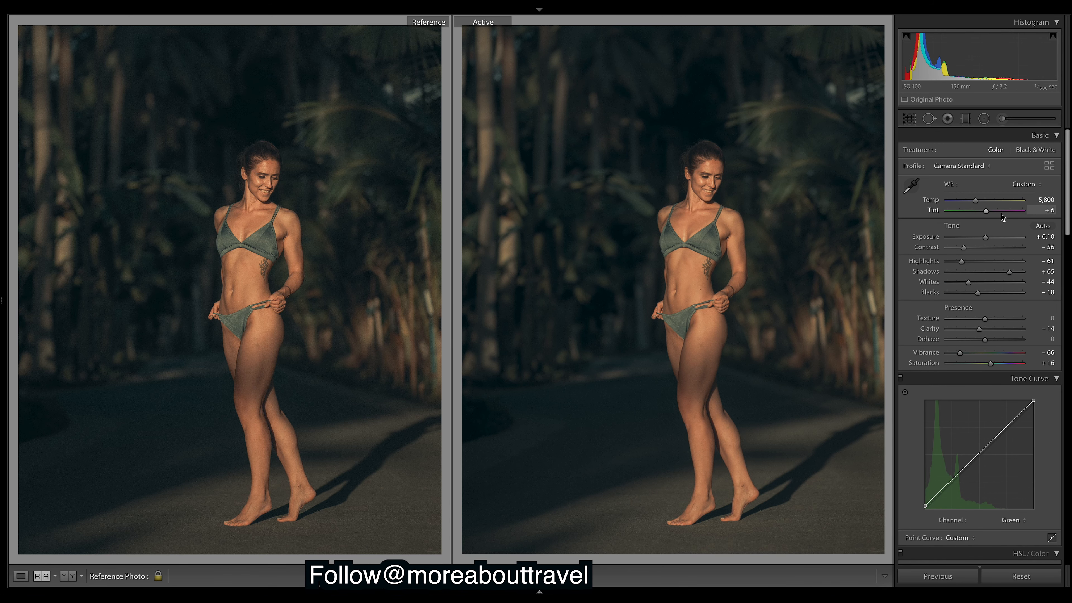
Step: Compare the unedited and edited versions of the active photo several times
{"action": "key", "text": "backslash"}
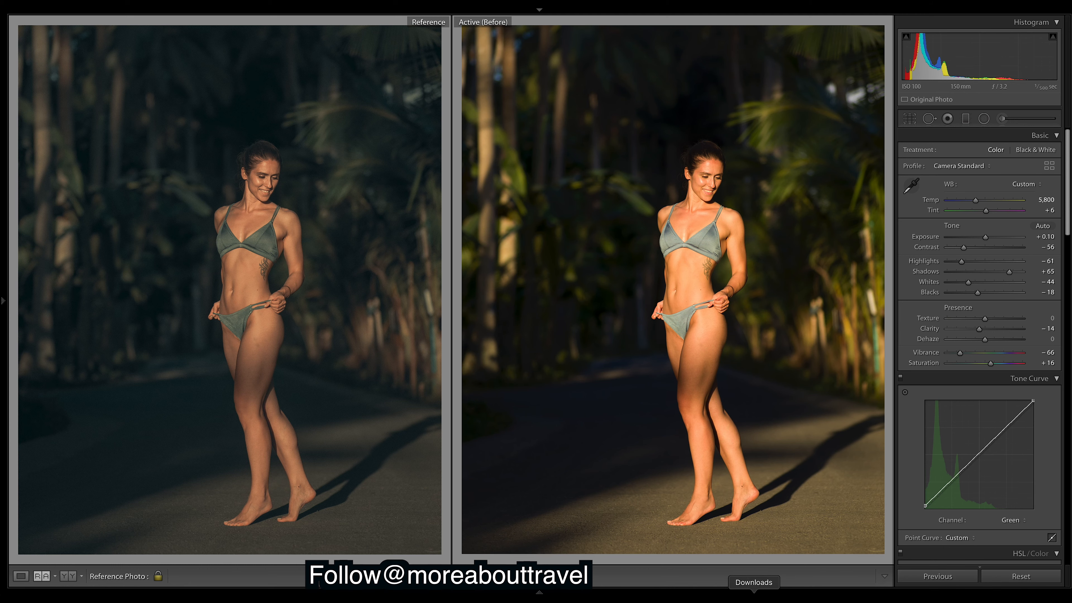
{"action": "key", "text": "backslash"}
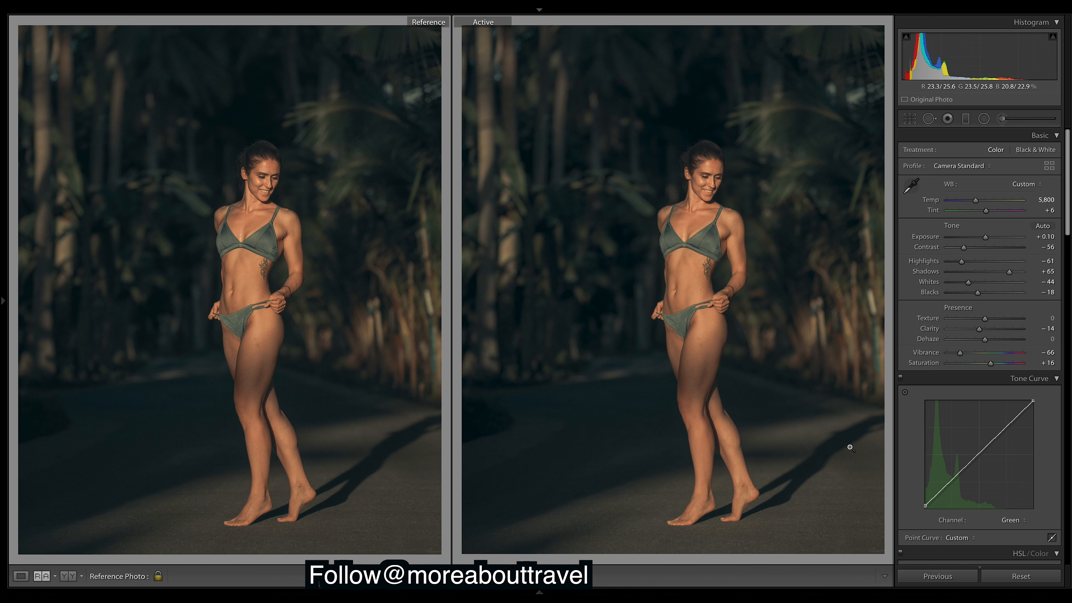
{"action": "key", "text": "backslash"}
{"action": "key", "text": "backslash"}
{"action": "key", "text": "backslash"}
{"action": "key", "text": "backslash"}
{"action": "key", "text": "backslash"}
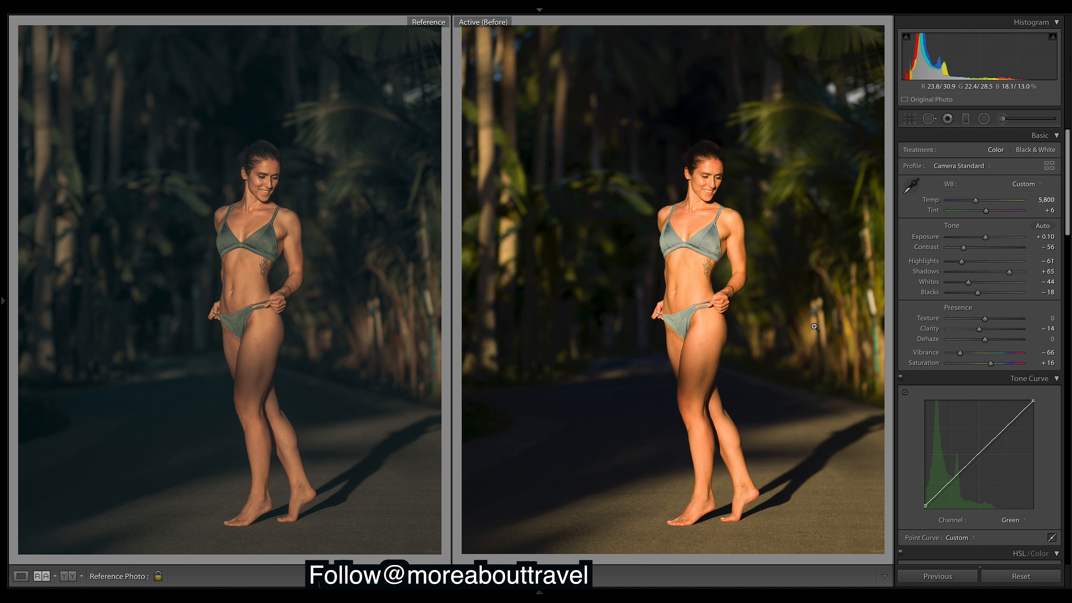
{"action": "key", "text": "backslash"}
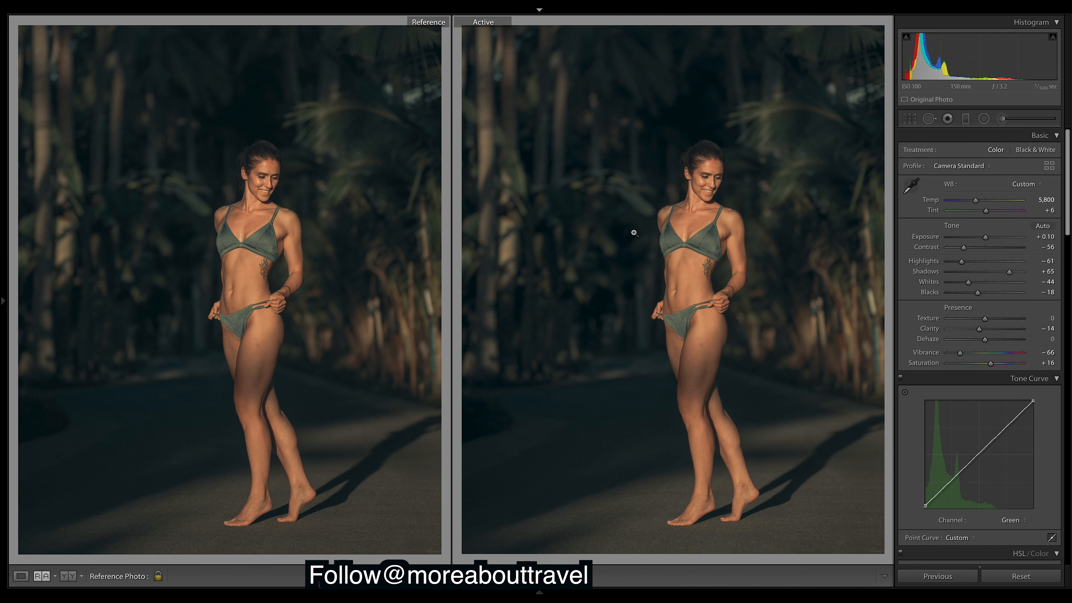
Step: Save the current edit as a new preset named "Gold Blue Low Constrast" in the User Presets group
{"action": "left_click", "coordinate": [4, 303]}
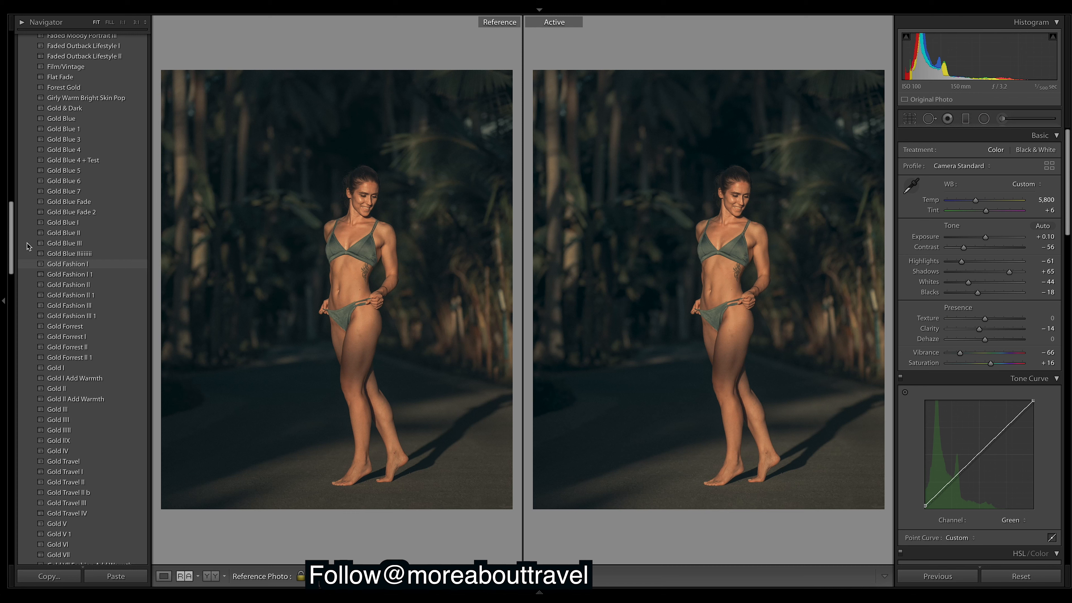
{"action": "left_click_drag", "start_coordinate": [12, 238], "coordinate": [12, 63]}
{"action": "left_click", "coordinate": [142, 38]}
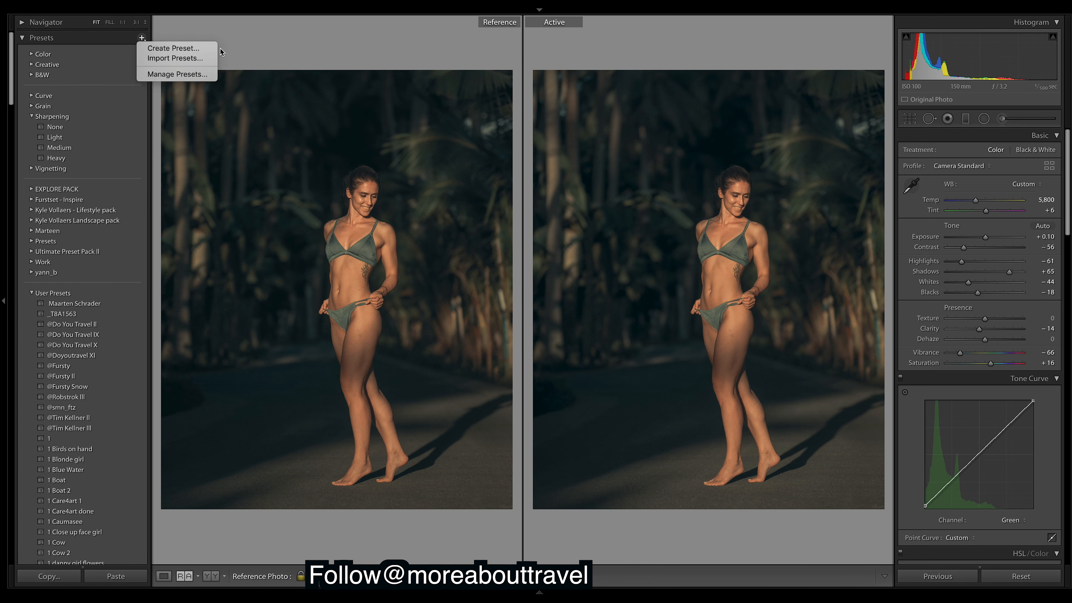
{"action": "left_click", "coordinate": [197, 51]}
{"action": "key", "text": "BackSpace"}
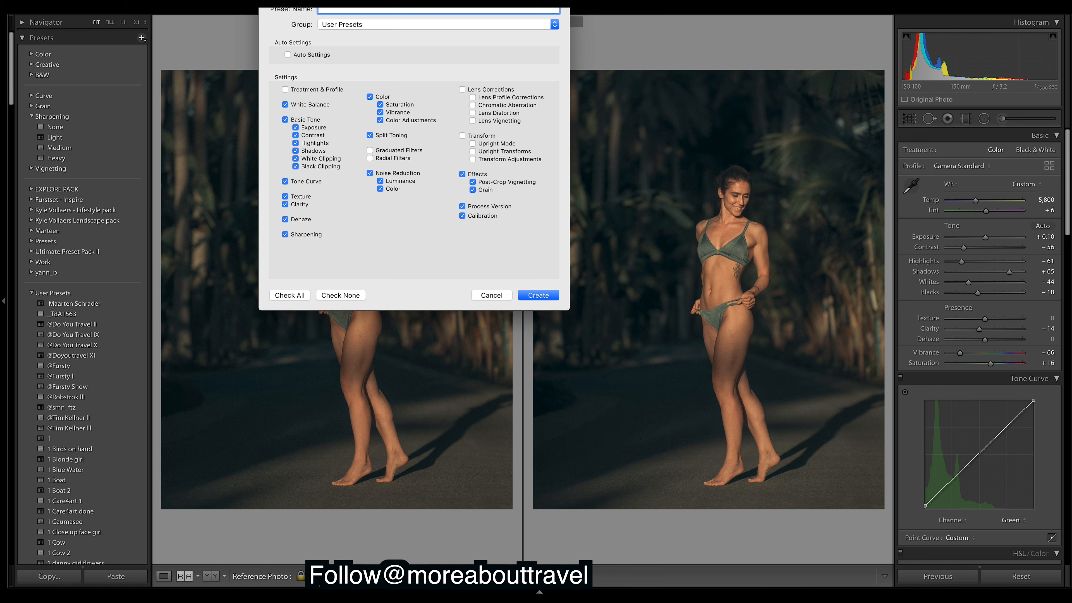
{"action": "type", "text": "Gold Blue Low C"}
{"action": "left_click", "coordinate": [538, 295]}
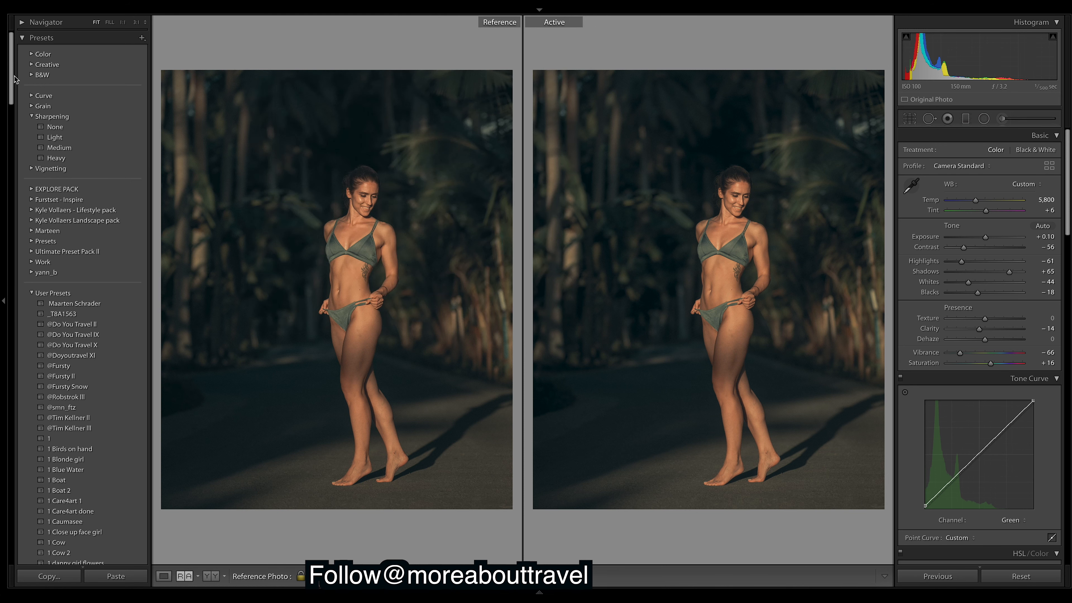
{"action": "left_click", "coordinate": [4, 301]}
Step: Browse the filmstrip and open the photo of the man jumping off a lakeside cliff as the active photo
{"action": "mouse_move", "coordinate": [558, 593]}
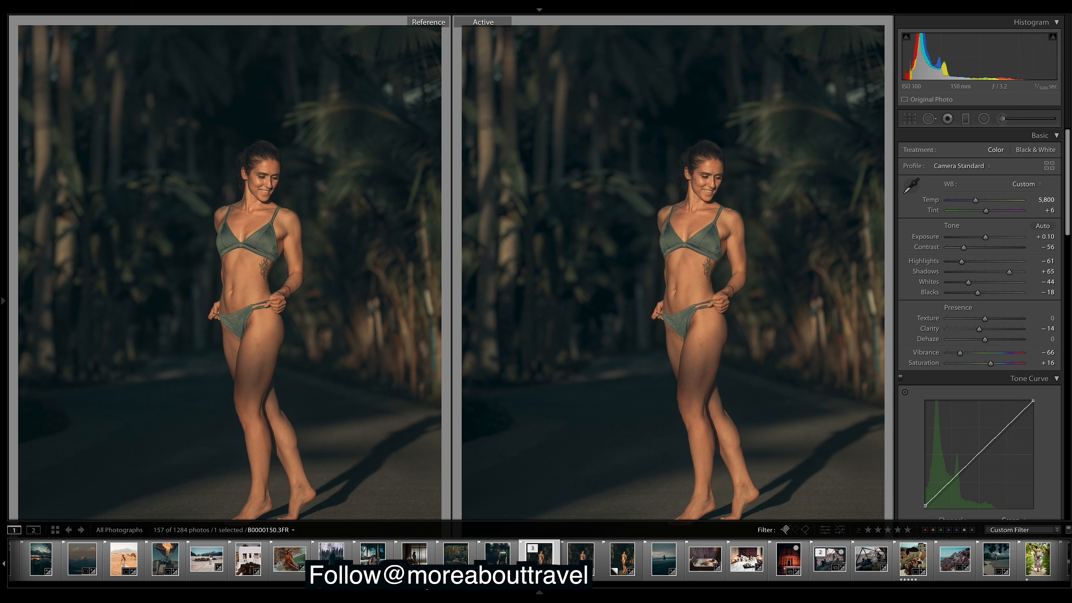
{"action": "left_click_drag", "start_coordinate": [432, 584], "coordinate": [509, 585]}
{"action": "scroll", "coordinate": [615, 566], "scroll_direction": "down", "scroll_amount": 10}
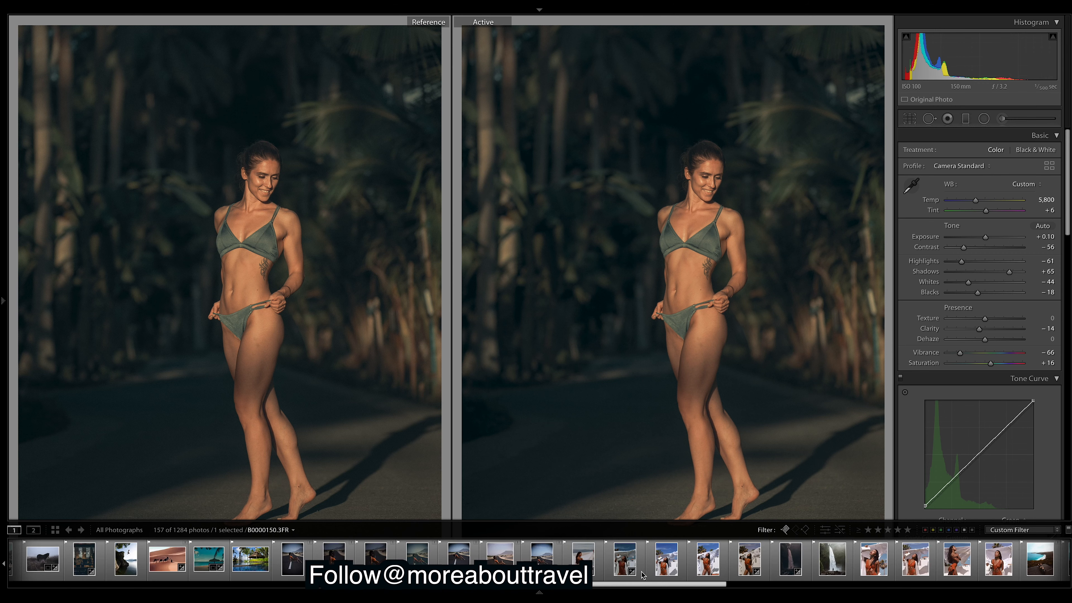
{"action": "scroll", "coordinate": [763, 577], "scroll_direction": "down", "scroll_amount": 10}
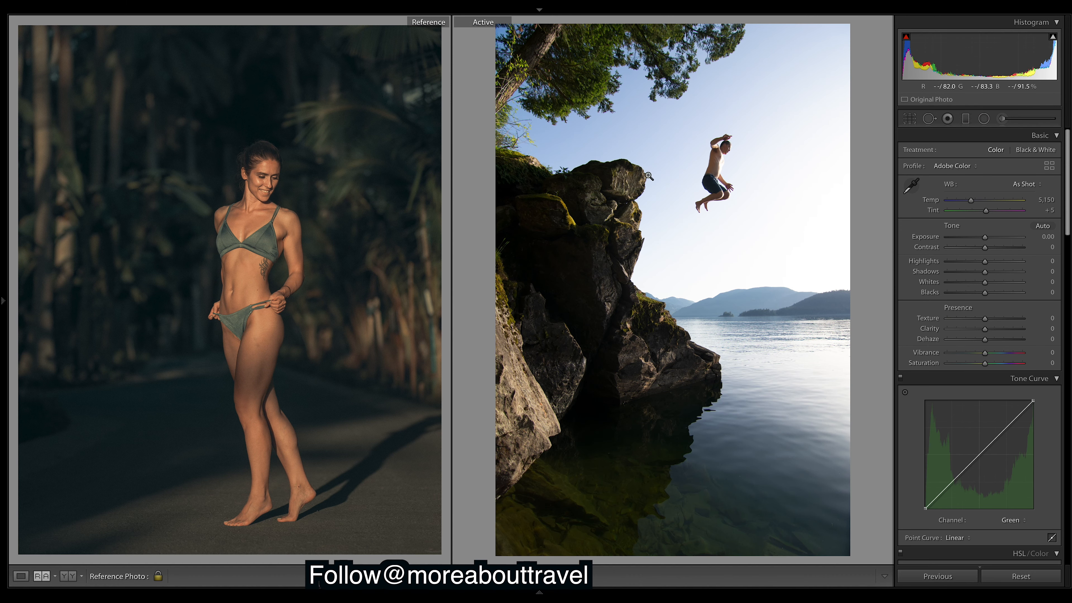
Step: Apply the Gold Blue Low Constrast preset to the cliff-jump photo and set its Contrast to +40
{"action": "left_click", "coordinate": [3, 304]}
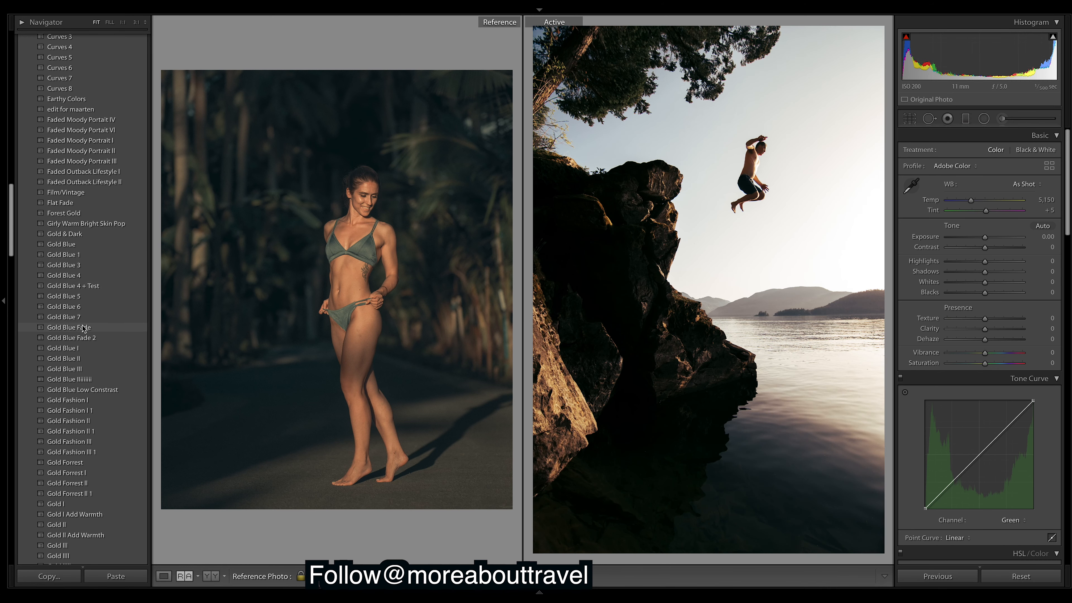
{"action": "left_click", "coordinate": [99, 391]}
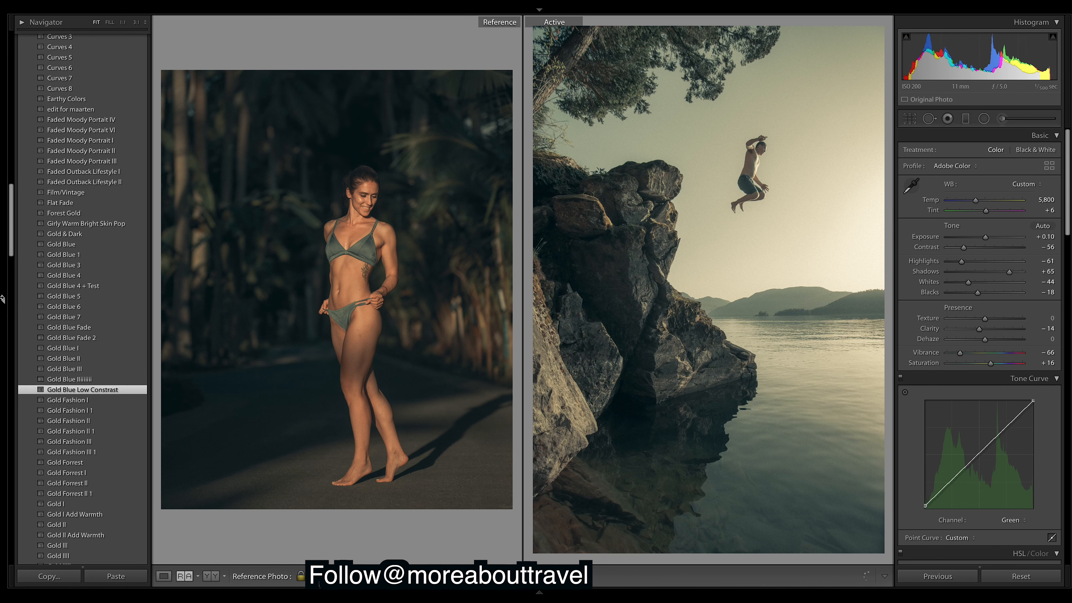
{"action": "left_click", "coordinate": [4, 302]}
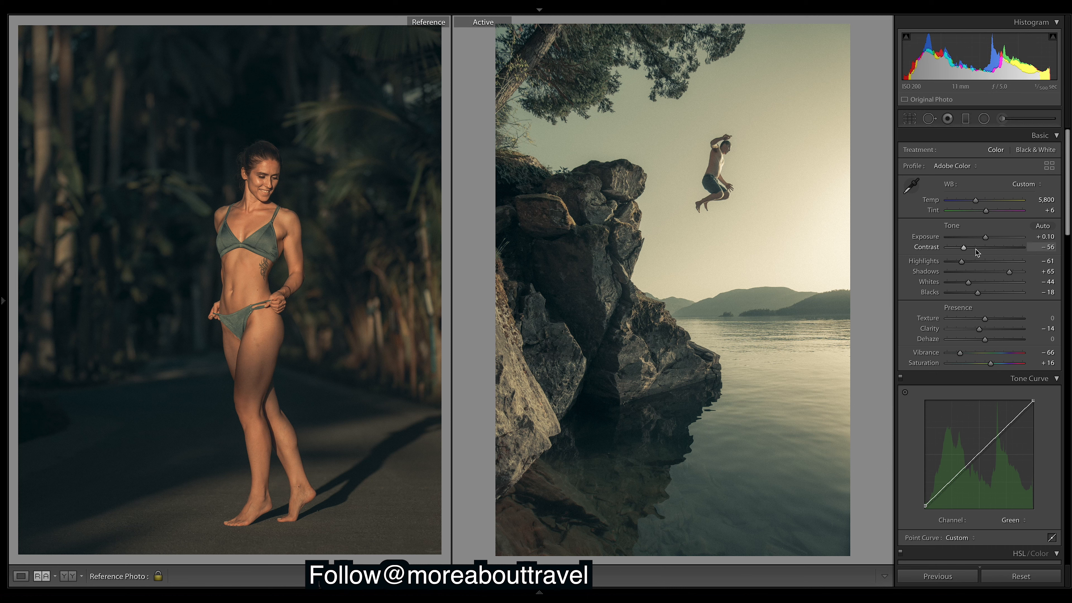
{"action": "left_click_drag", "start_coordinate": [983, 248], "coordinate": [999, 249]}
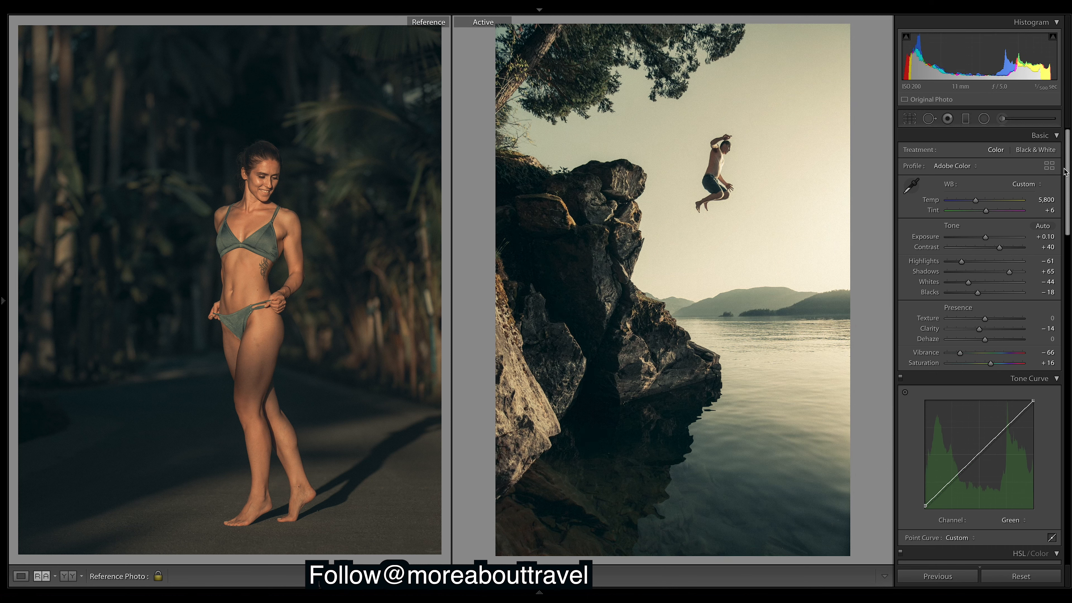
Step: Set the Split Toning highlight saturation of the cliff-jump photo to 18 and compare the edit with the unedited version
{"action": "scroll", "coordinate": [1069, 191], "scroll_direction": "down", "scroll_amount": 1}
{"action": "scroll", "coordinate": [1069, 191], "scroll_direction": "down", "scroll_amount": 15}
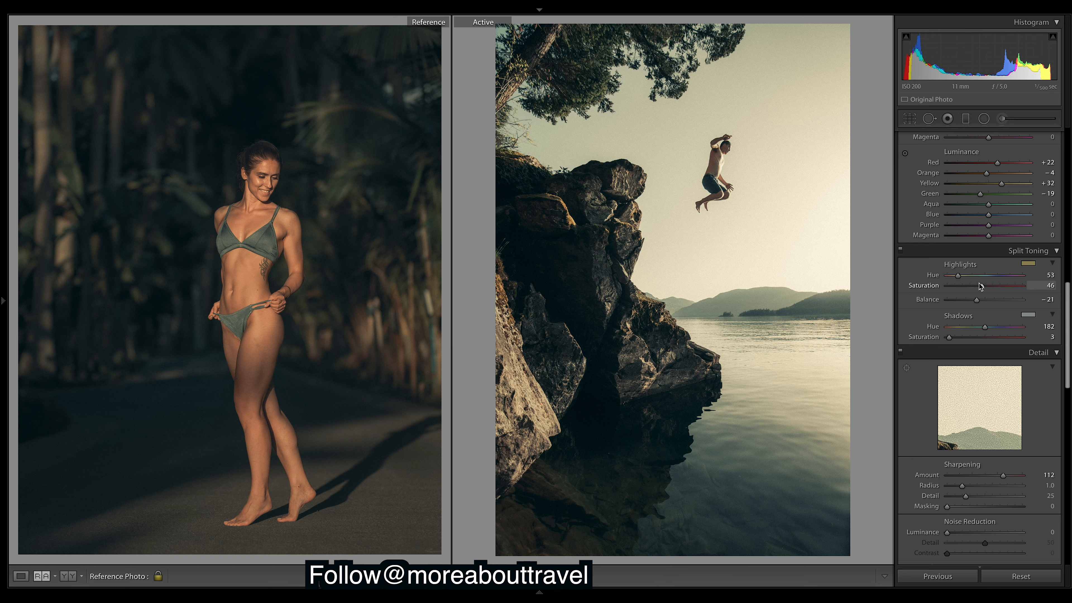
{"action": "left_click", "coordinate": [964, 287]}
{"action": "left_click_drag", "start_coordinate": [962, 289], "coordinate": [962, 289]}
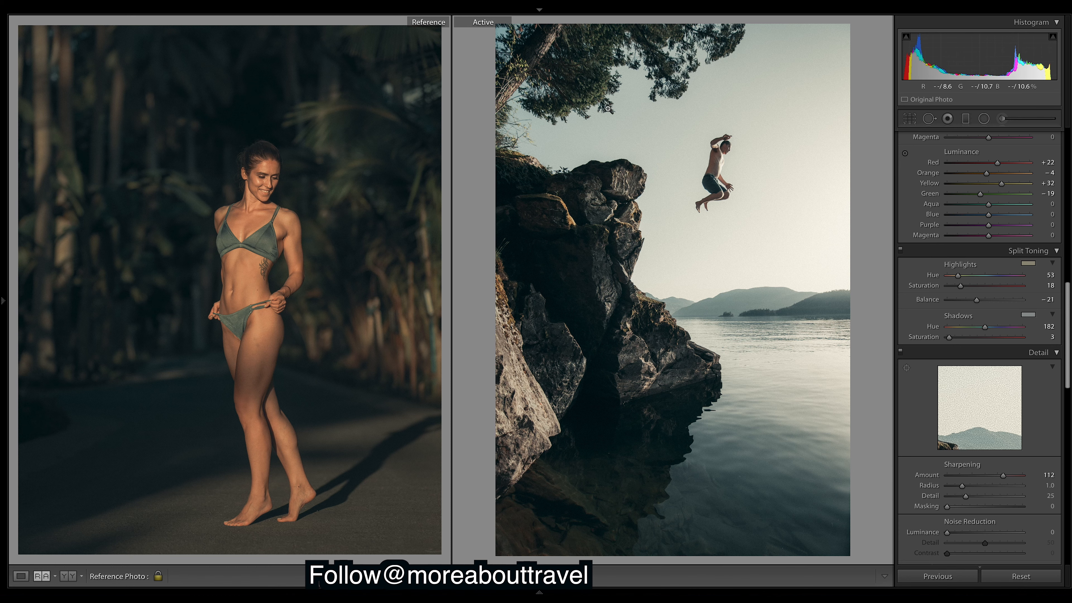
{"action": "key", "text": "backslash"}
{"action": "key", "text": "backslash"}
{"action": "key", "text": "backslash"}
{"action": "key", "text": "backslash"}
Step: Try Contrast +77, Blacks +57 and Saturation +67 on the cliff-jump photo, undoing the Saturation change
{"action": "scroll", "coordinate": [1069, 331], "scroll_direction": "up", "scroll_amount": 10}
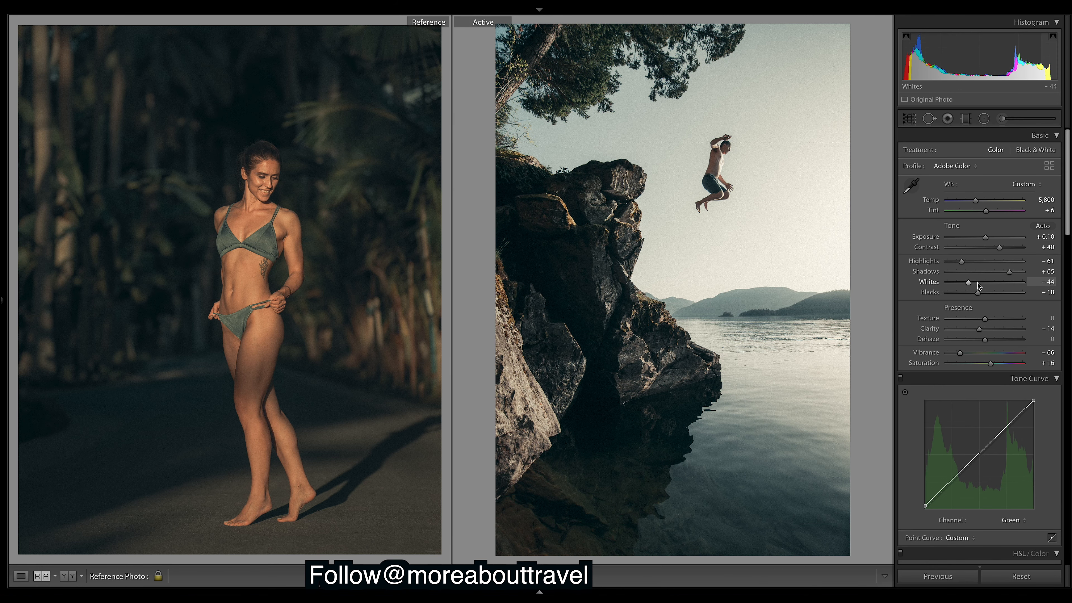
{"action": "left_click_drag", "start_coordinate": [1001, 247], "coordinate": [1015, 247]}
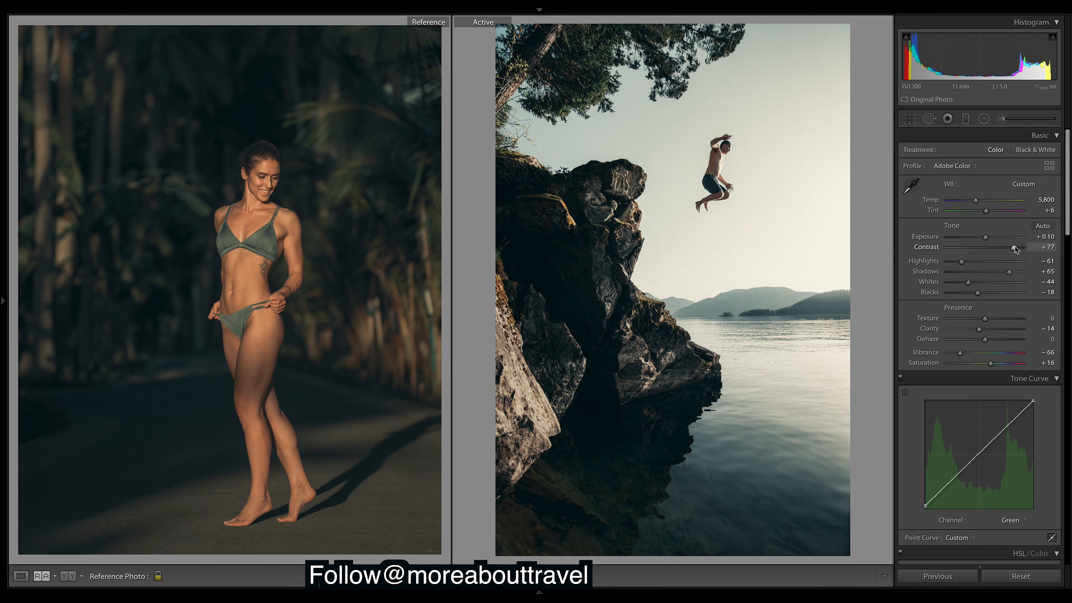
{"action": "left_click_drag", "start_coordinate": [986, 292], "coordinate": [1007, 292]}
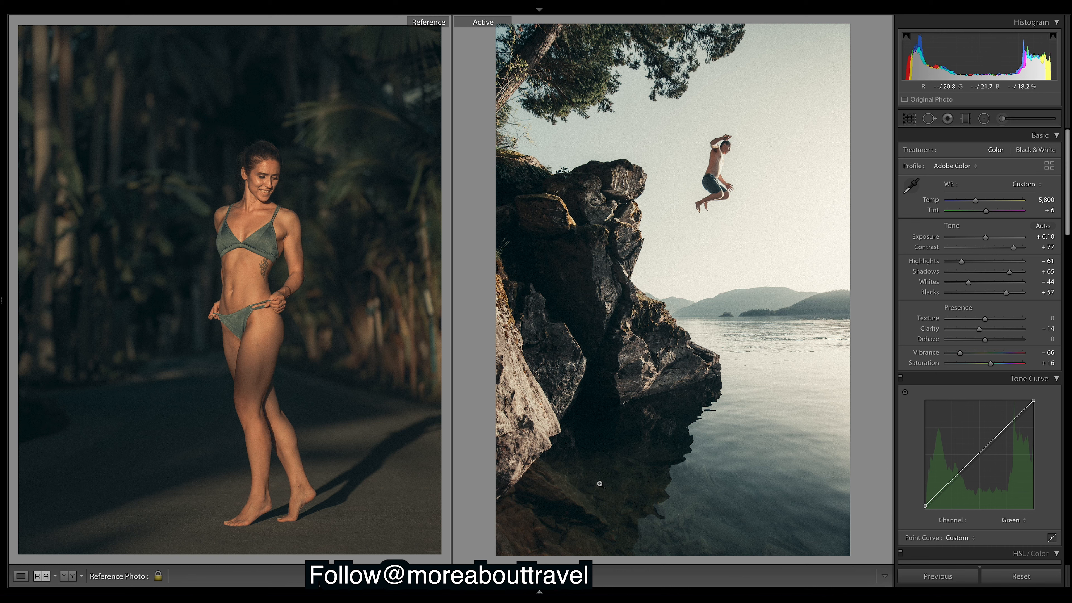
{"action": "left_click_drag", "start_coordinate": [992, 364], "coordinate": [1011, 365]}
{"action": "key", "text": "ctrl+z"}
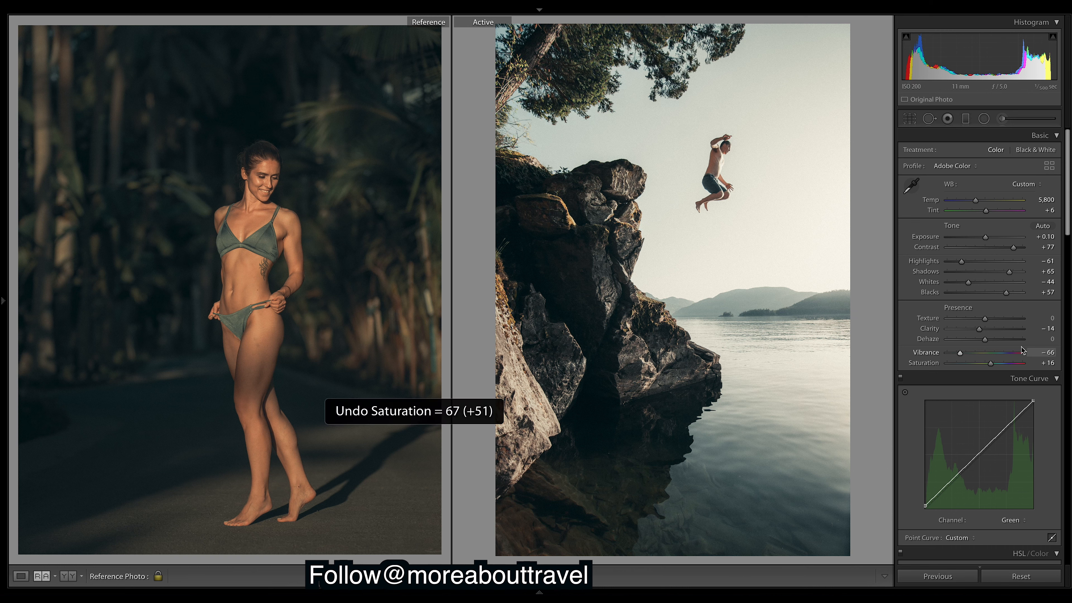
Step: Undo the last Blacks and Contrast changes on the cliff-jump photo
{"action": "scroll", "coordinate": [1069, 234], "scroll_direction": "down", "scroll_amount": 5}
{"action": "scroll", "coordinate": [1069, 234], "scroll_direction": "down", "scroll_amount": 9}
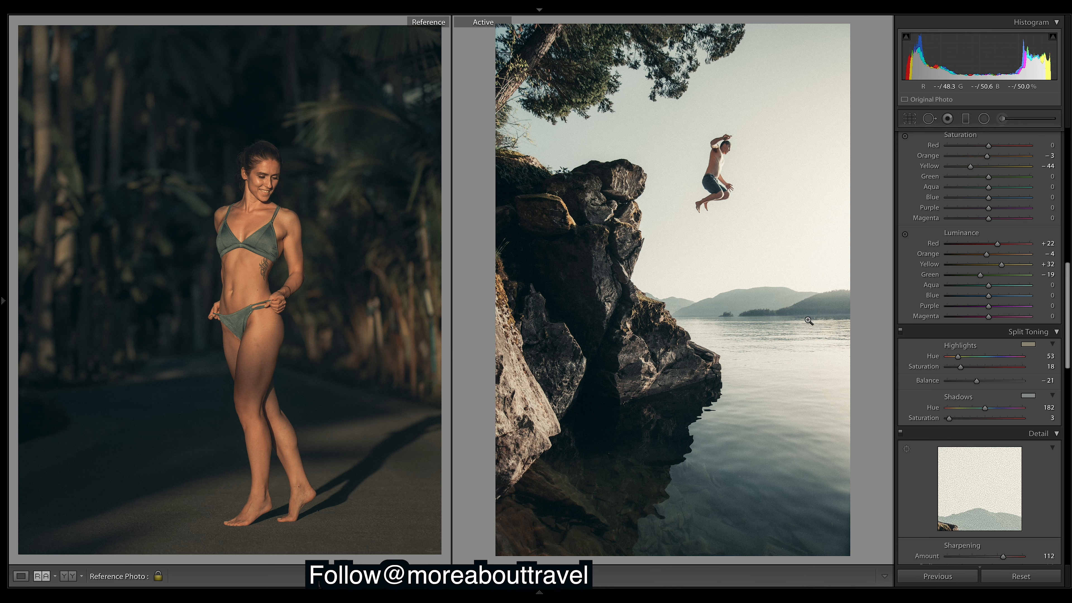
{"action": "scroll", "coordinate": [1069, 316], "scroll_direction": "down", "scroll_amount": 5}
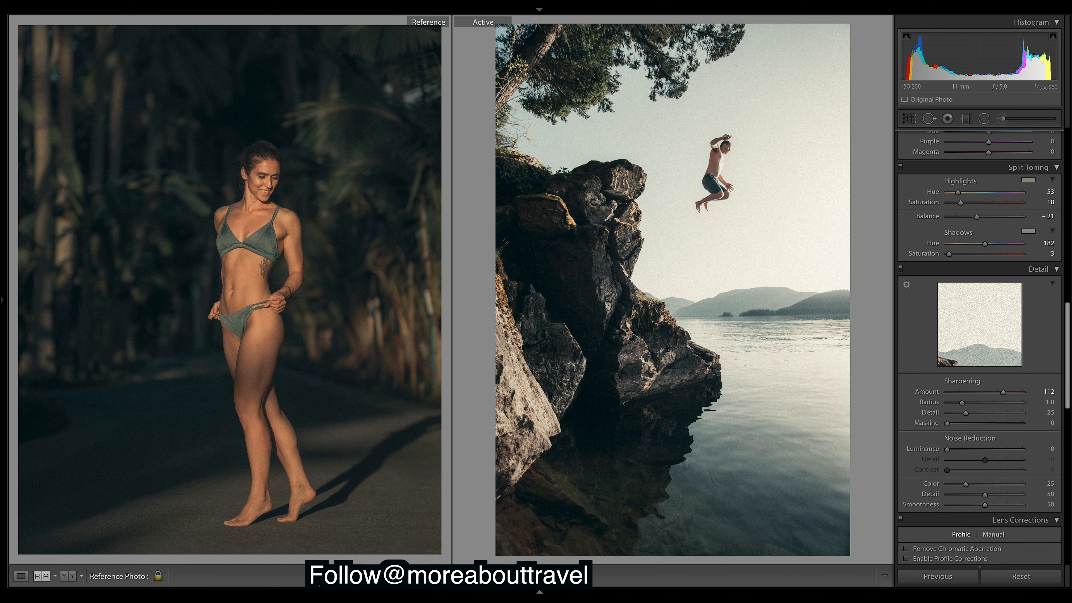
{"action": "scroll", "coordinate": [980, 347], "scroll_direction": "down", "scroll_amount": 1}
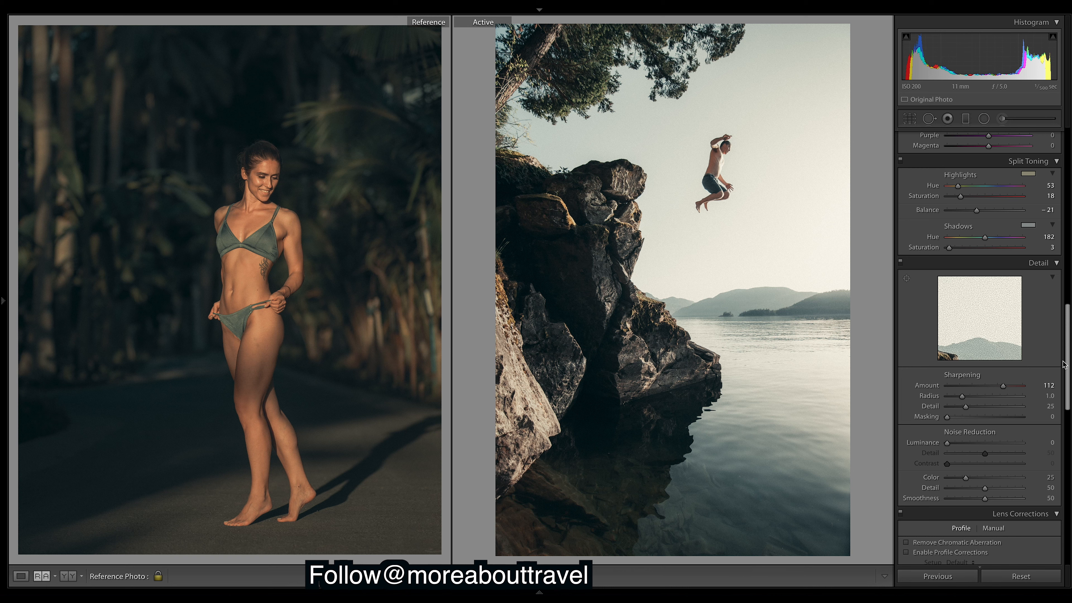
{"action": "key", "text": "ctrl+z"}
{"action": "key", "text": "ctrl+z"}
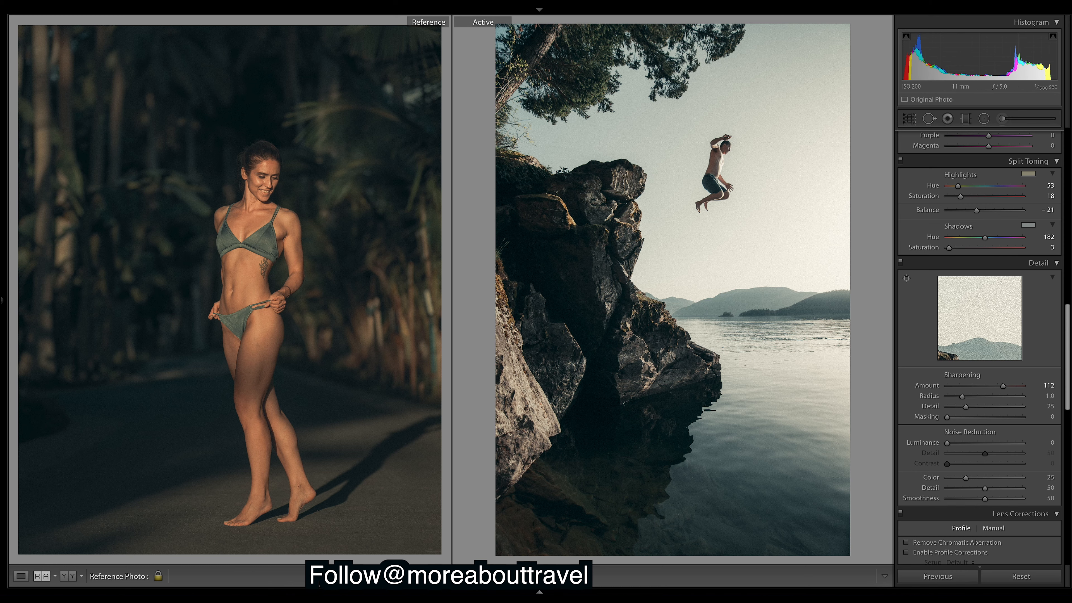
Step: Open the aerial photo of the forest lakes and boardwalk as the active photo and apply the Gold Blue Low Constrast preset
{"action": "mouse_move", "coordinate": [541, 592]}
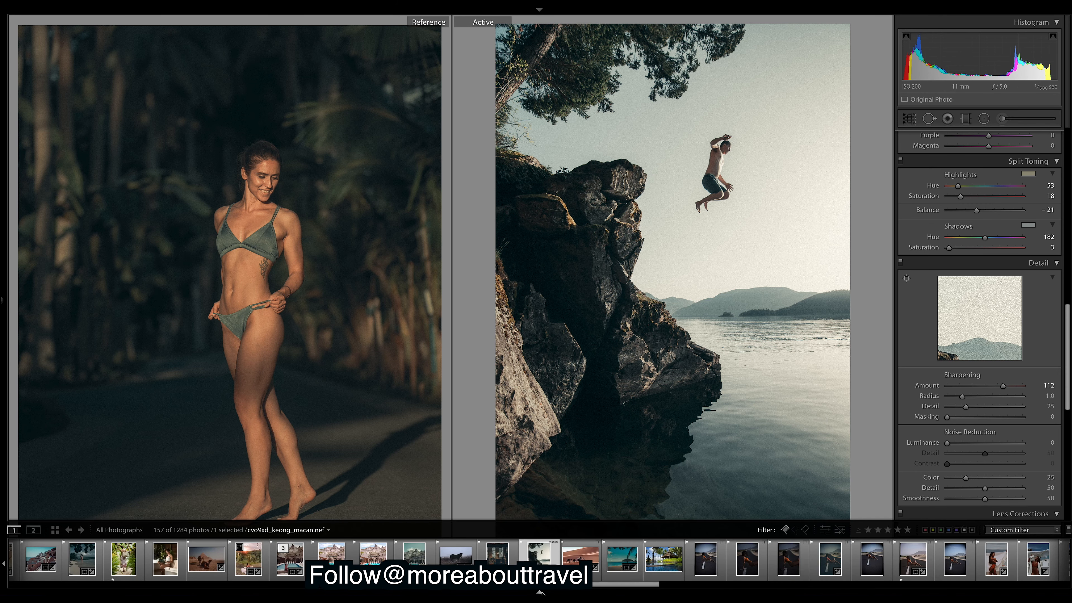
{"action": "scroll", "coordinate": [545, 566], "scroll_direction": "right", "scroll_amount": 5}
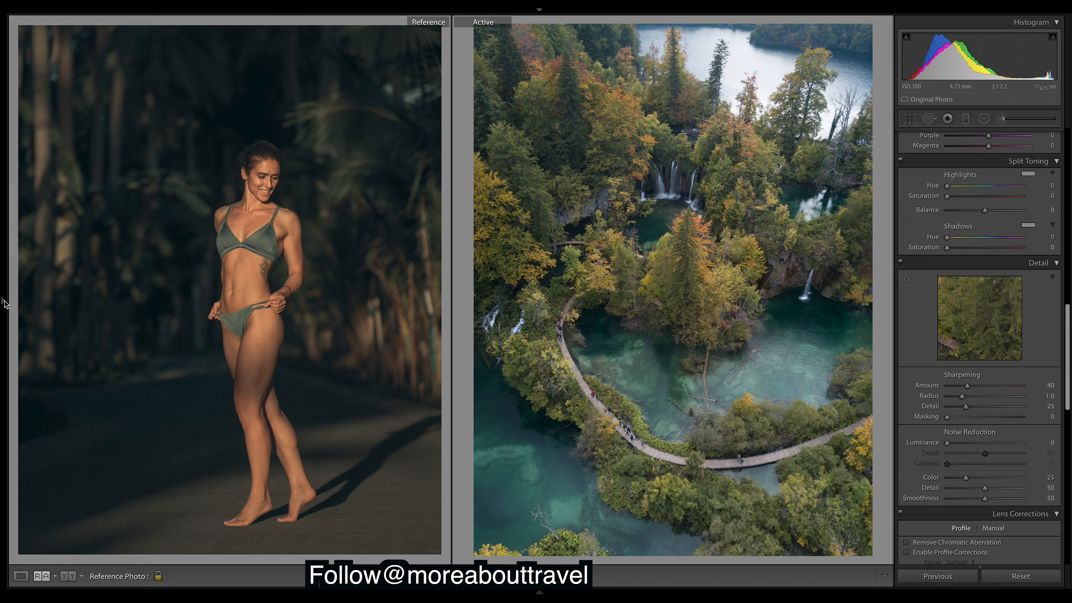
{"action": "mouse_move", "coordinate": [4, 303]}
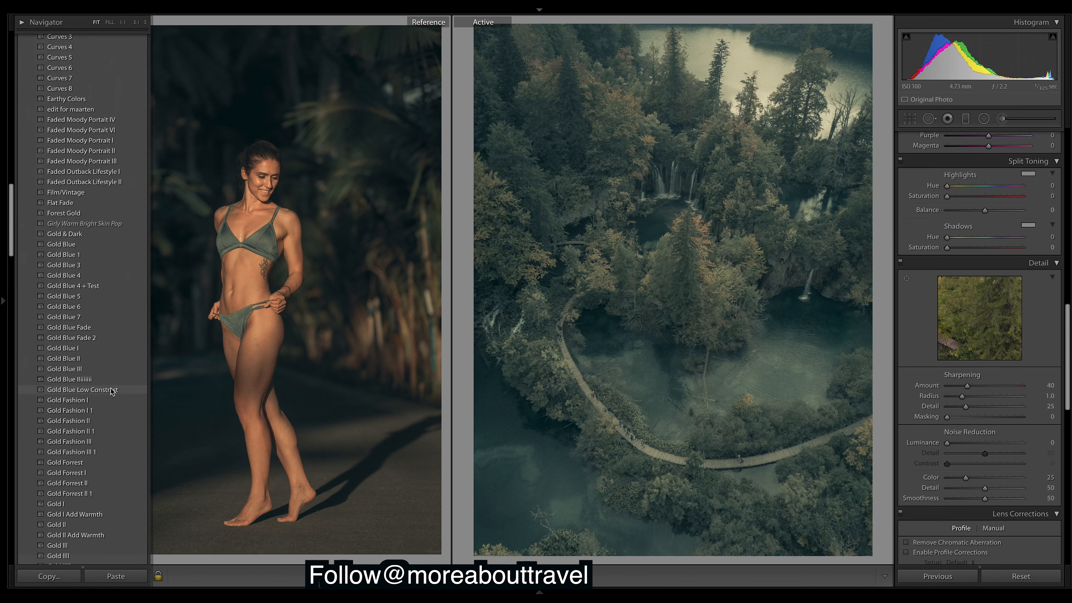
{"action": "left_click", "coordinate": [112, 390]}
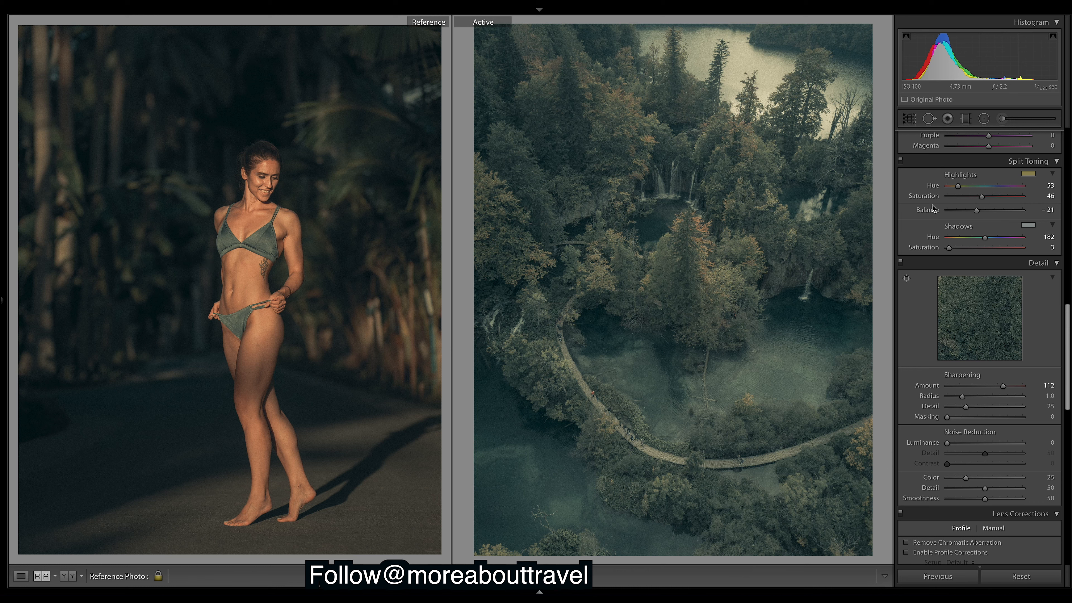
Step: Lower the Split Toning highlight saturation of the aerial lake photo and set its Contrast to +13
{"action": "left_click", "coordinate": [967, 196]}
{"action": "mouse_move", "coordinate": [965, 196]}
{"action": "left_mouse_down"}
{"action": "mouse_move", "coordinate": [980, 212]}
{"action": "mouse_move", "coordinate": [958, 211]}
{"action": "mouse_move", "coordinate": [1013, 206]}
{"action": "mouse_move", "coordinate": [966, 217]}
{"action": "mouse_move", "coordinate": [1050, 216]}
{"action": "mouse_move", "coordinate": [948, 215]}
{"action": "mouse_move", "coordinate": [961, 213]}
{"action": "left_mouse_up"}
{"action": "left_click_drag", "start_coordinate": [1068, 352], "coordinate": [1068, 176]}
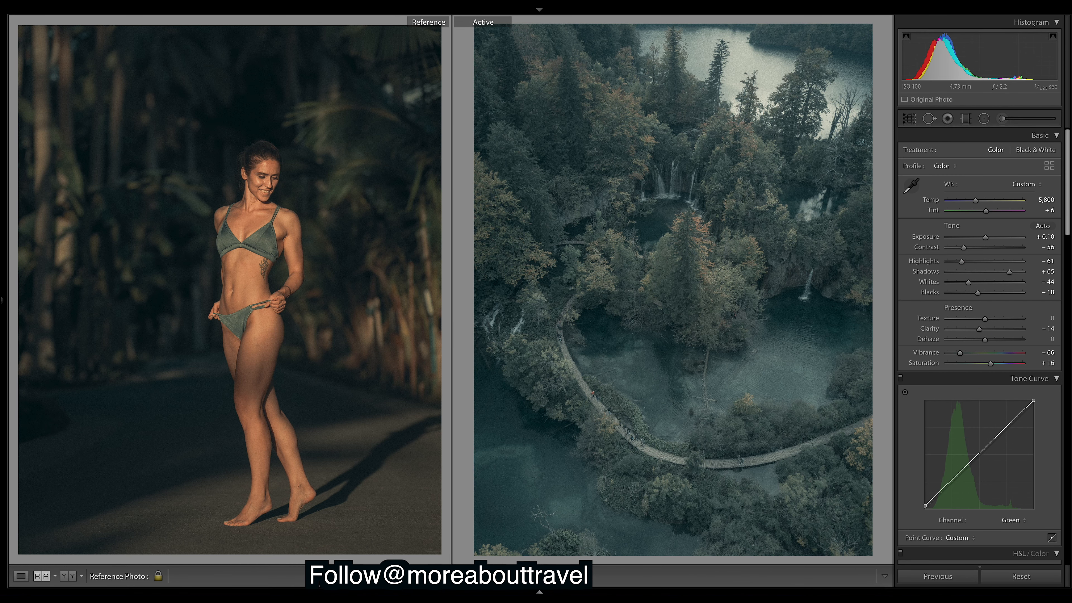
{"action": "left_click_drag", "start_coordinate": [989, 251], "coordinate": [989, 252]}
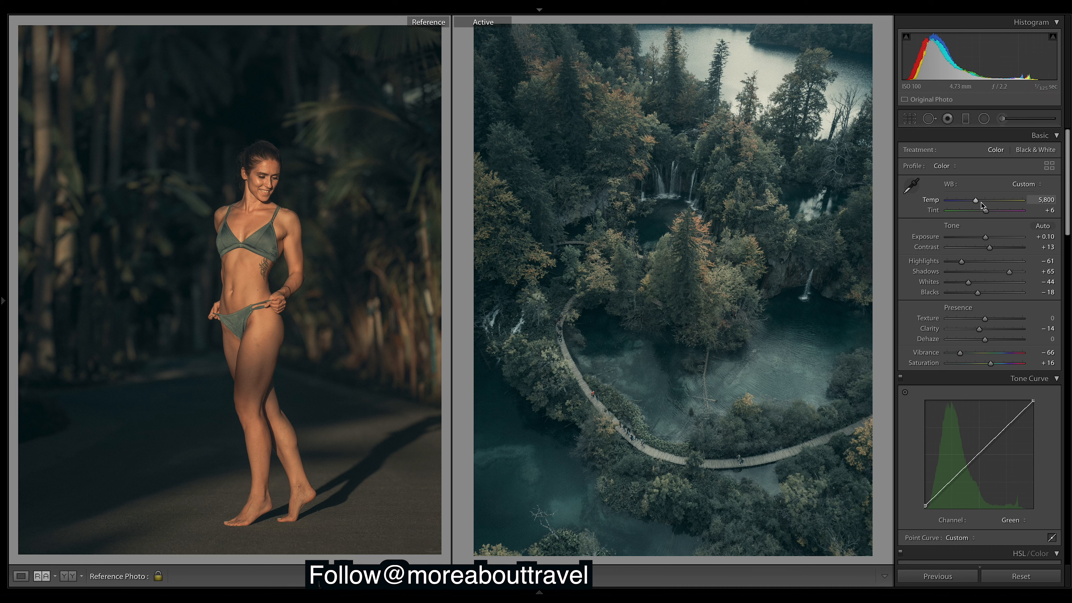
Step: Set the aerial lake photo's white balance to Temp 6,777 and Tint +18, and its Contrast to +34
{"action": "left_click_drag", "start_coordinate": [977, 201], "coordinate": [995, 201]}
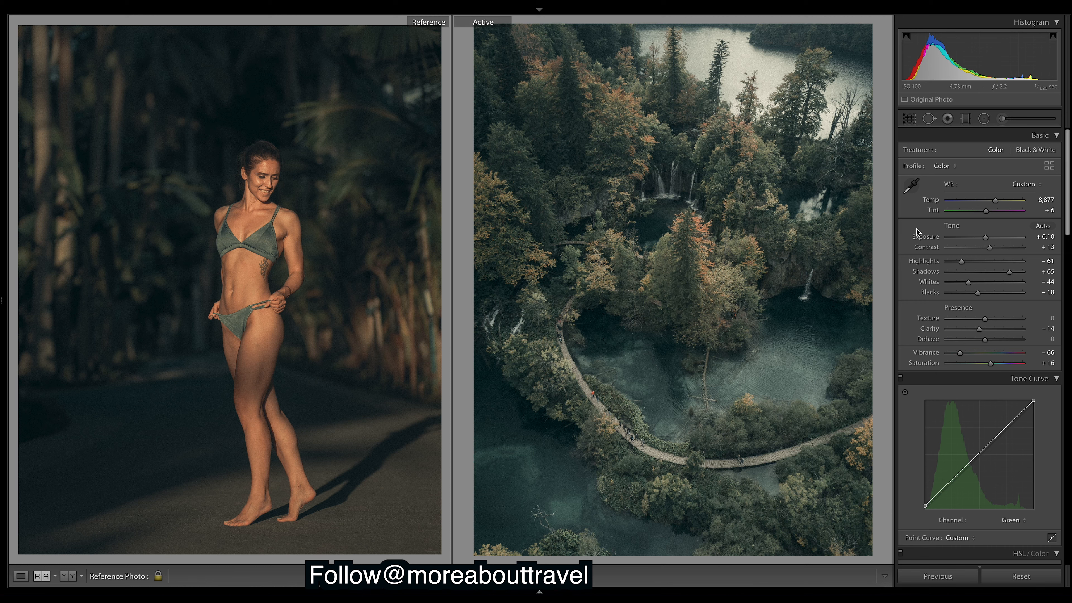
{"action": "left_click_drag", "start_coordinate": [994, 248], "coordinate": [999, 250]}
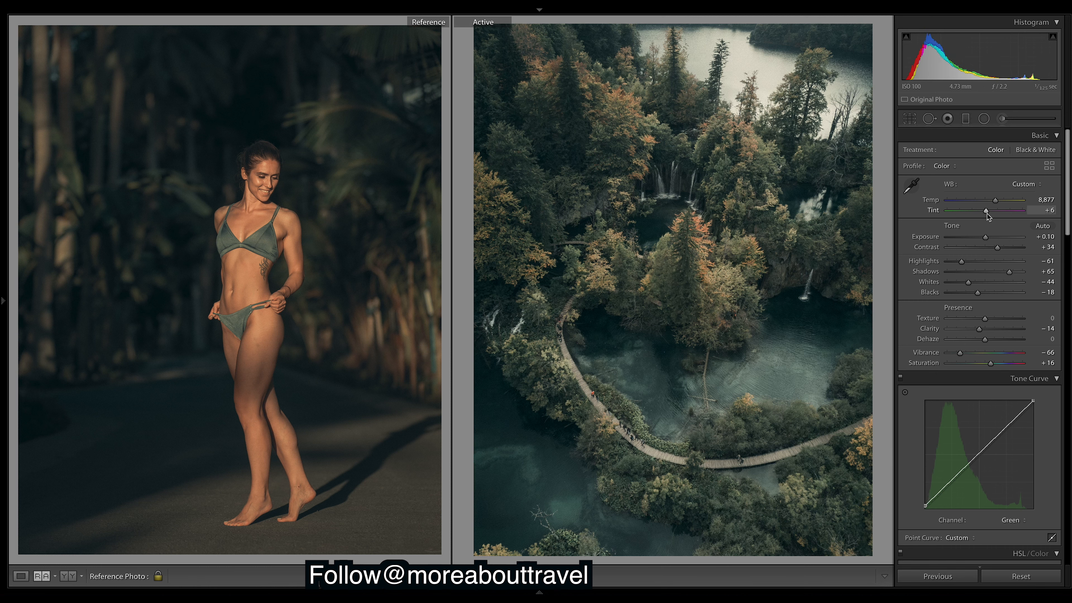
{"action": "mouse_move", "coordinate": [989, 212]}
{"action": "left_mouse_down"}
{"action": "mouse_move", "coordinate": [980, 215]}
{"action": "mouse_move", "coordinate": [990, 219]}
{"action": "left_mouse_up"}
{"action": "left_click_drag", "start_coordinate": [996, 200], "coordinate": [986, 201]}
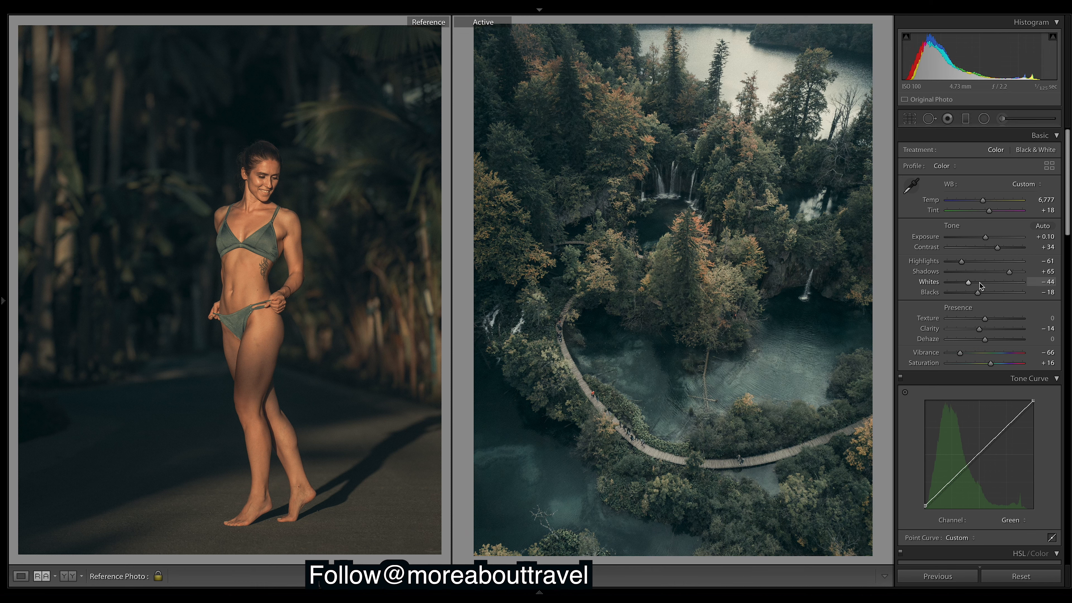
Step: Set the aerial lake photo's Highlights to -83 and Blacks to -40, and compare it with the unedited version
{"action": "left_click_drag", "start_coordinate": [978, 293], "coordinate": [952, 265]}
{"action": "key", "text": "backslash"}
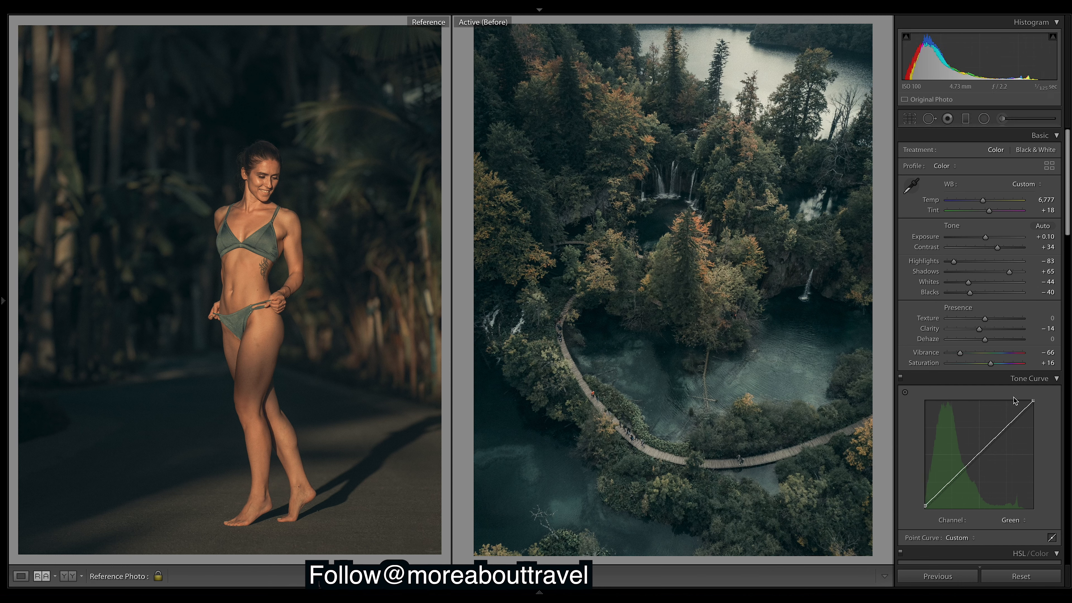
{"action": "key", "text": "backslash"}
Step: Open the tropical pool photo with the thatched hut as the active photo and apply the Gold Blue Low Constrast preset
{"action": "left_click", "coordinate": [540, 592]}
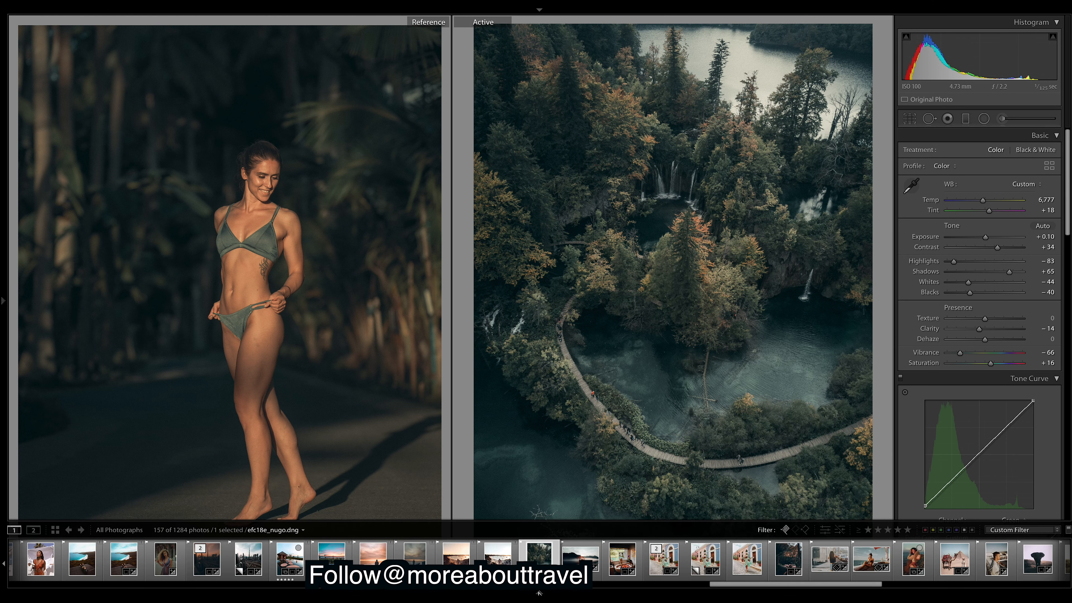
{"action": "left_click_drag", "start_coordinate": [813, 588], "coordinate": [774, 589]}
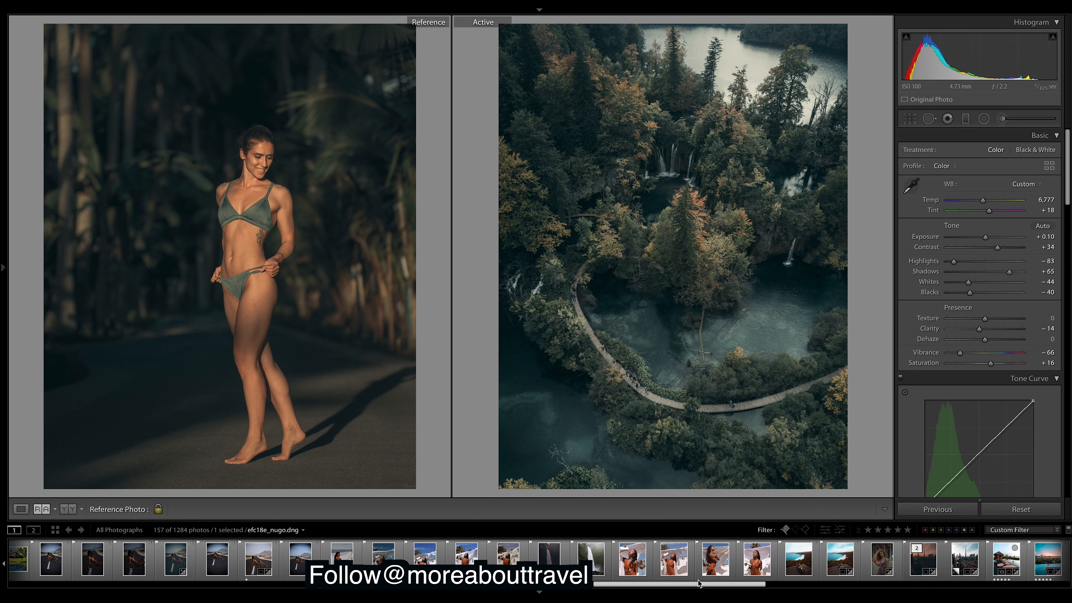
{"action": "left_click_drag", "start_coordinate": [627, 585], "coordinate": [605, 578]}
{"action": "left_click", "coordinate": [612, 568]}
{"action": "left_click", "coordinate": [3, 268]}
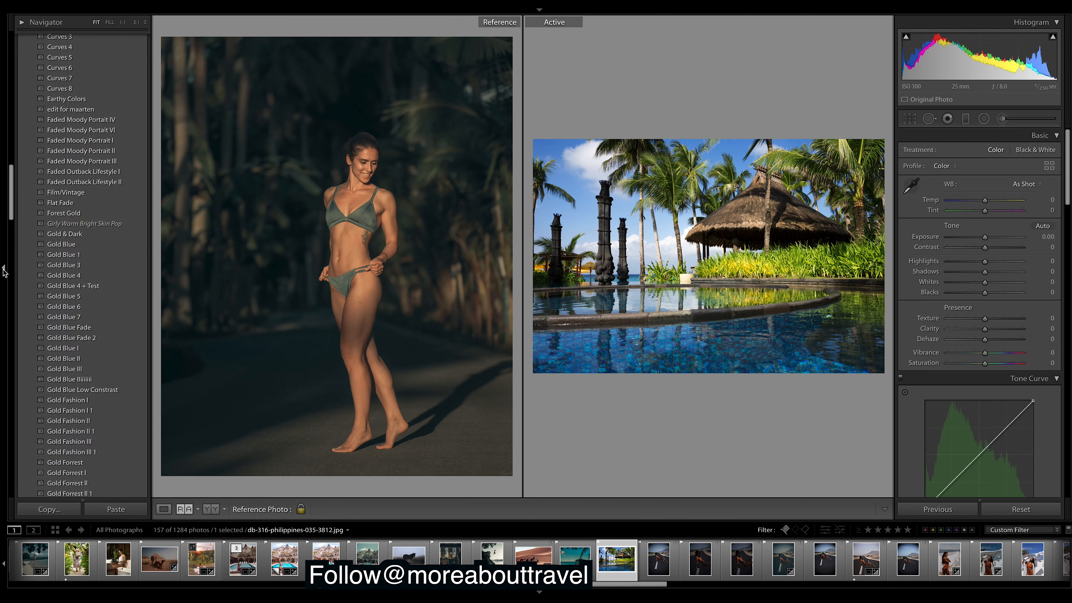
{"action": "left_click", "coordinate": [84, 391]}
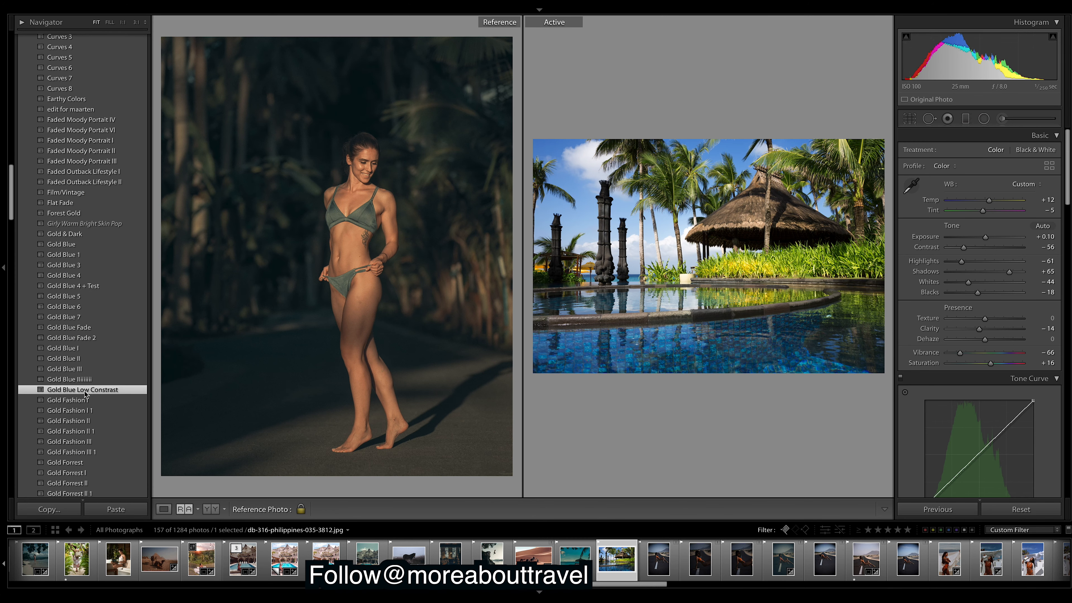
{"action": "left_click", "coordinate": [5, 268]}
Step: Set the pool photo's Contrast to +25, Exposure to -0.95 and Temp to +29
{"action": "left_click_drag", "start_coordinate": [963, 248], "coordinate": [997, 249]}
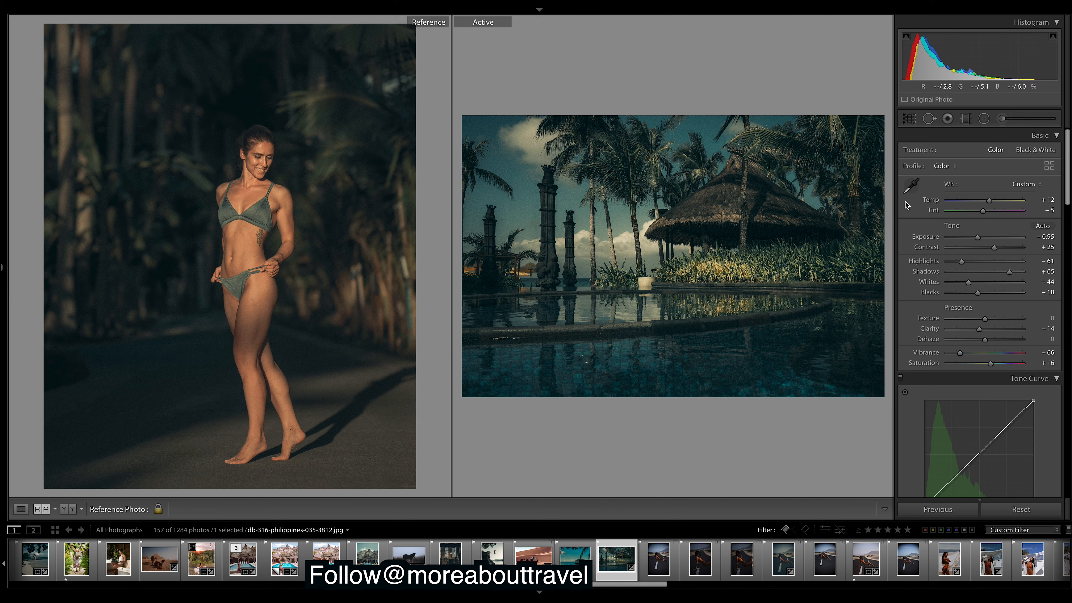
{"action": "left_click", "coordinate": [995, 201]}
{"action": "left_click_drag", "start_coordinate": [997, 202], "coordinate": [999, 203]}
Step: Compare the edited and unedited versions of the pool photo and set its Tint to +42
{"action": "key", "text": "backslash"}
{"action": "key", "text": "backslash"}
{"action": "key", "text": "backslash"}
{"action": "key", "text": "backslash"}
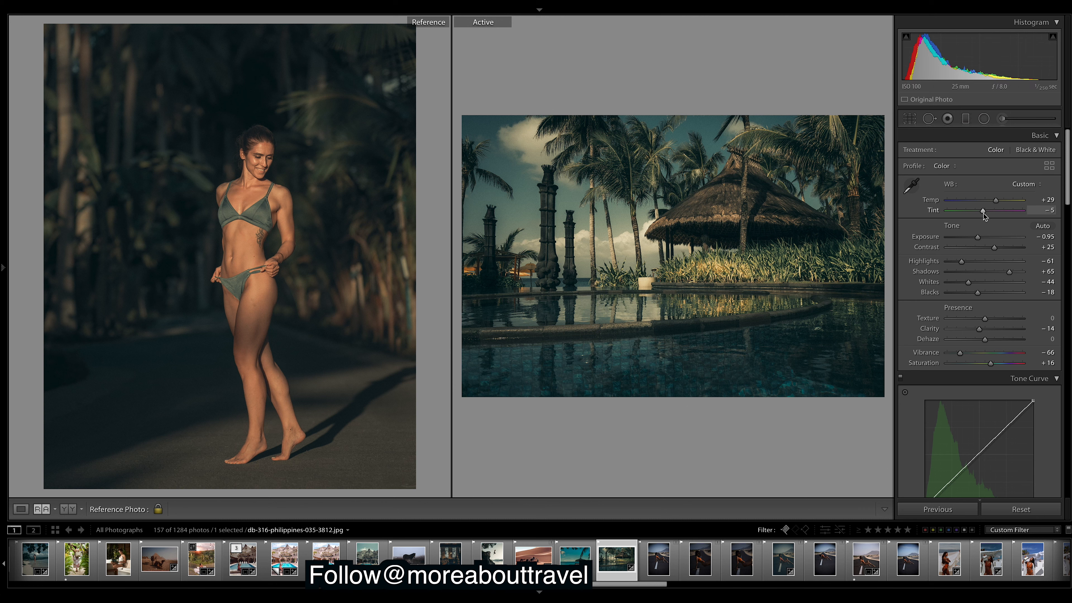
{"action": "left_click_drag", "start_coordinate": [982, 211], "coordinate": [1000, 217]}
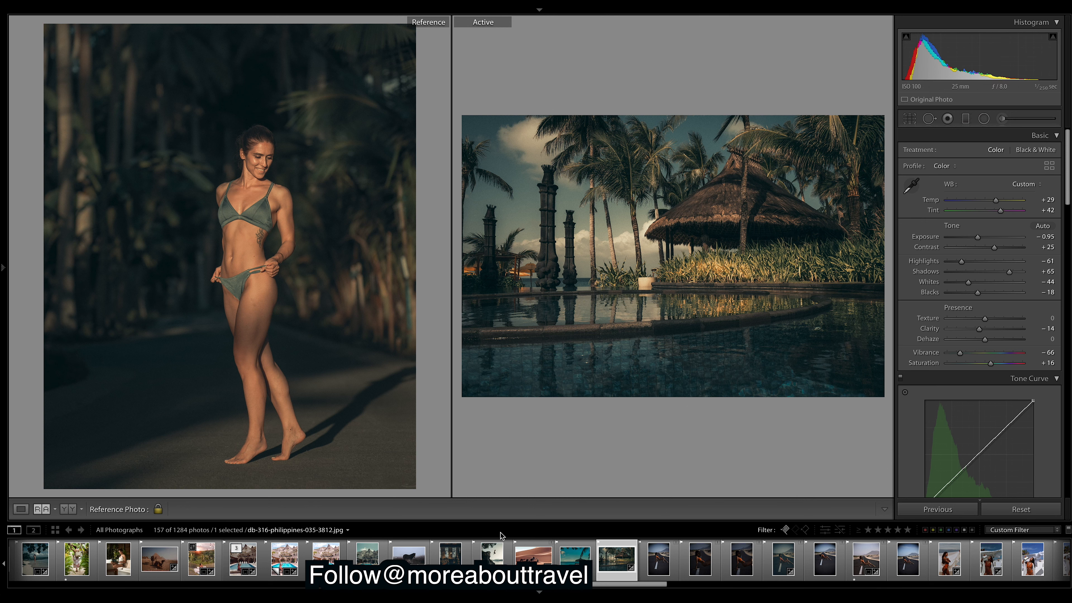
Step: Open the photo of the woman with the straw bag on the garden path and apply the Gold Blue Low Constrast preset
{"action": "scroll", "coordinate": [524, 566], "scroll_direction": "up", "scroll_amount": 7}
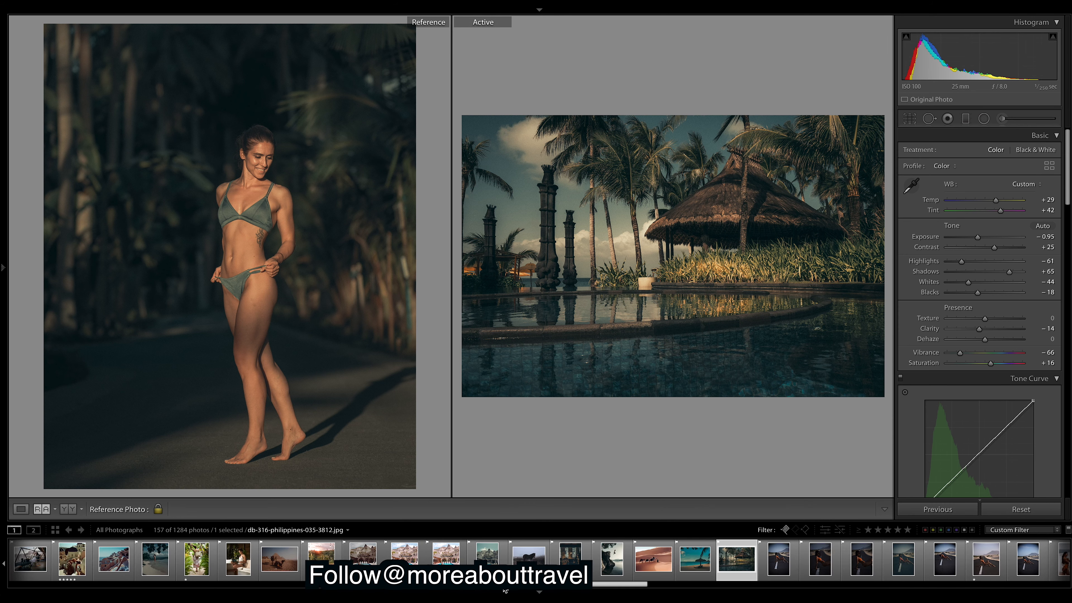
{"action": "scroll", "coordinate": [525, 559], "scroll_direction": "up", "scroll_amount": 5}
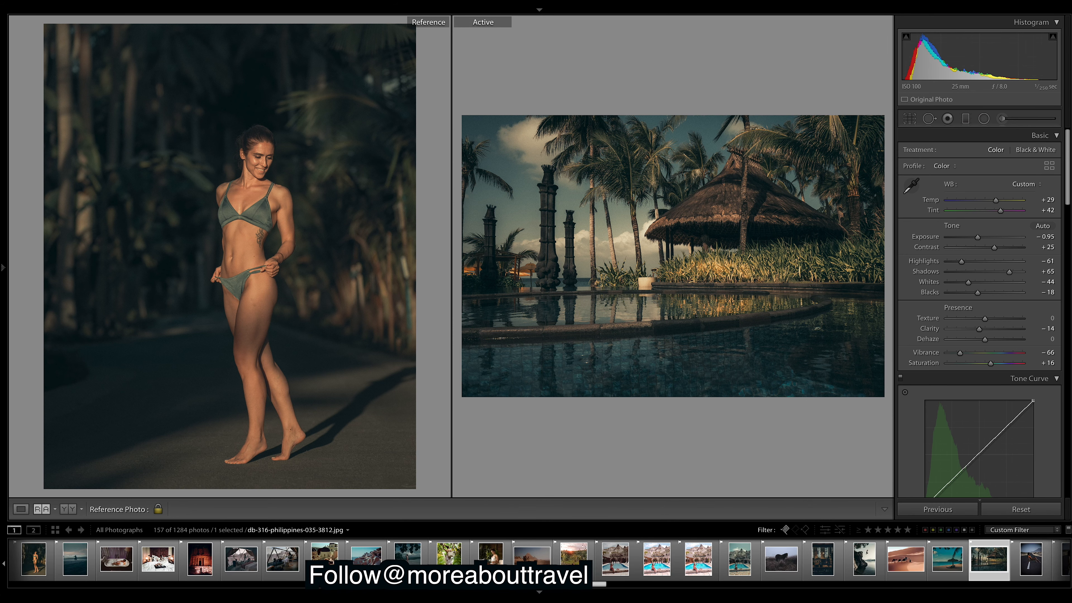
{"action": "left_click", "coordinate": [600, 558]}
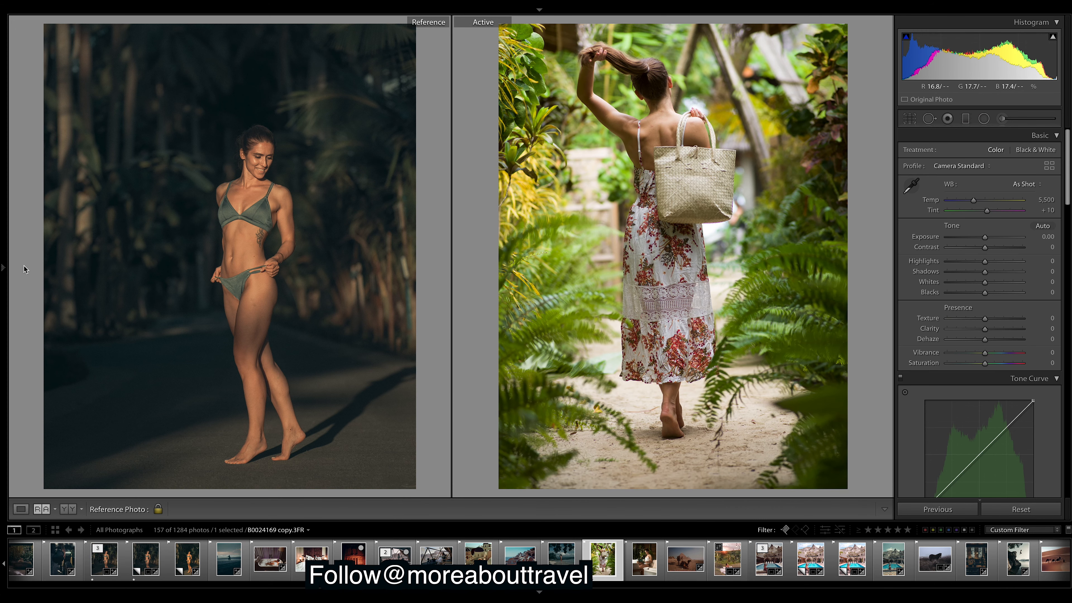
{"action": "left_click", "coordinate": [4, 267]}
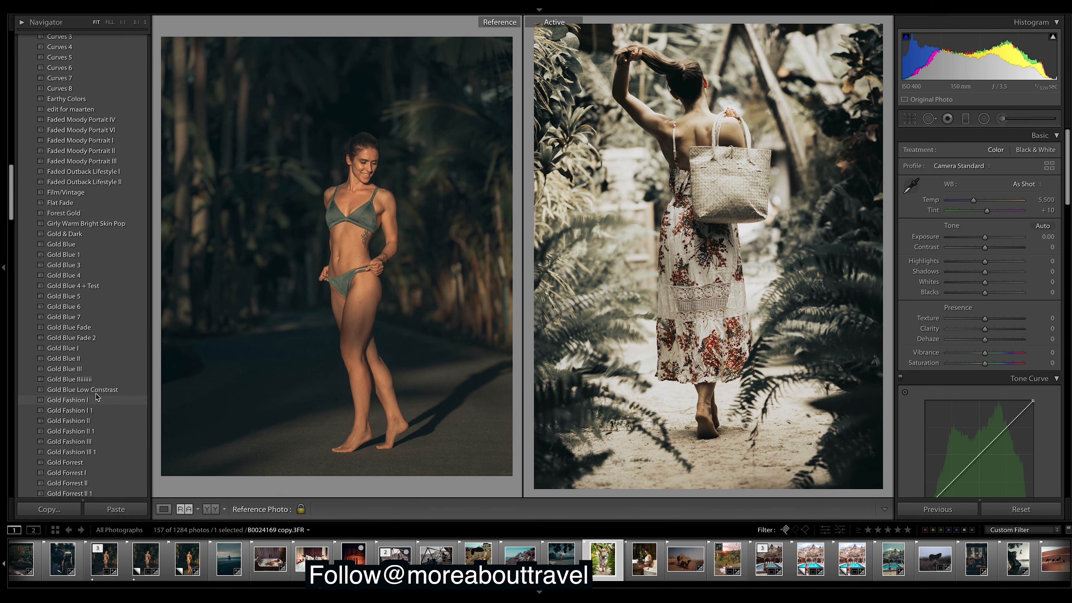
{"action": "left_click", "coordinate": [95, 391]}
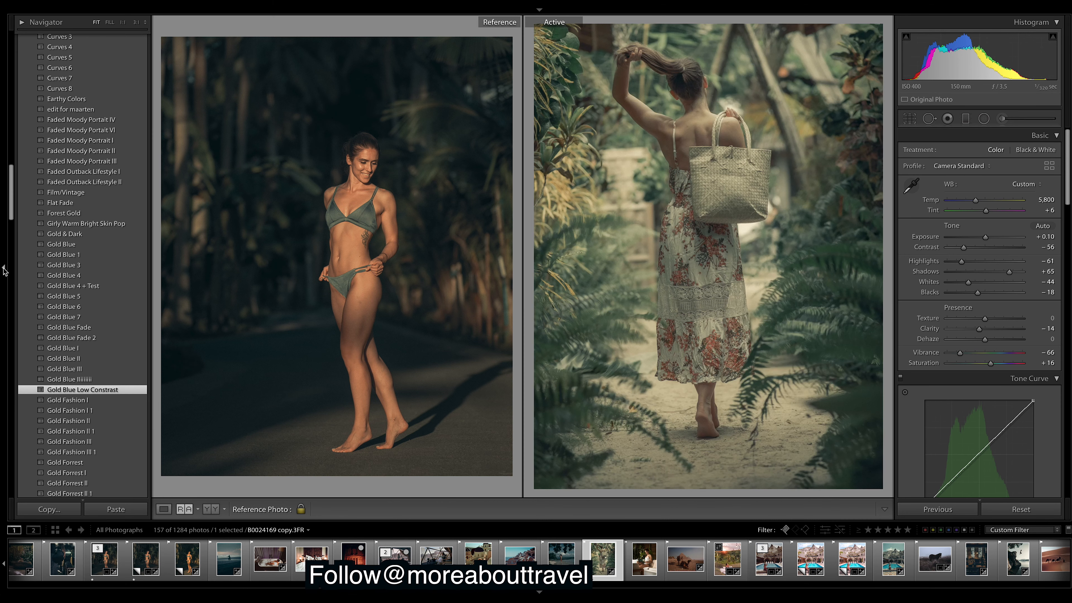
{"action": "left_click", "coordinate": [3, 268]}
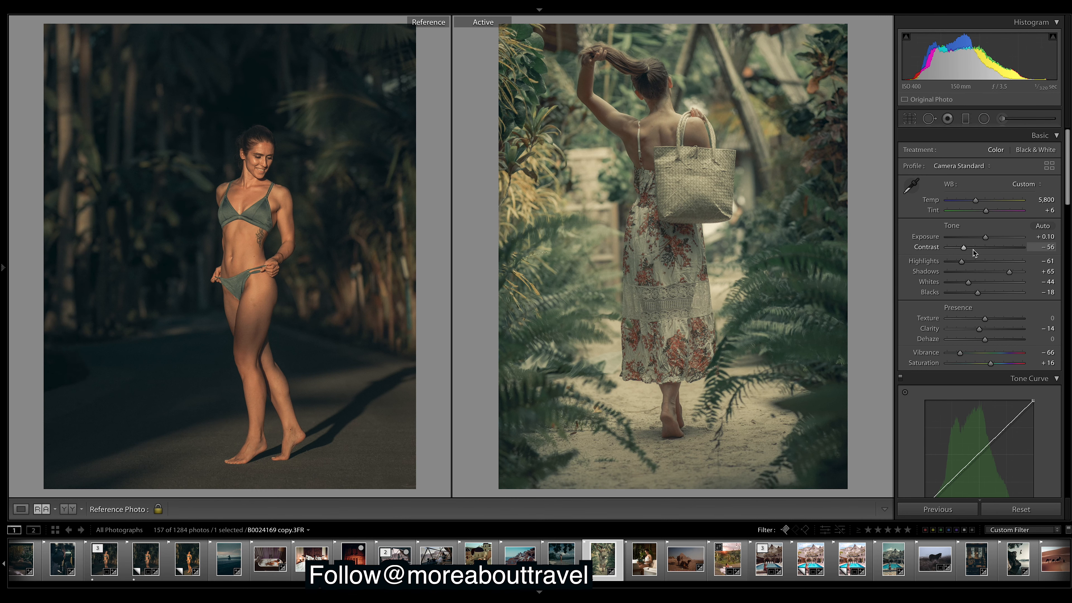
Step: Set the straw-bag photo's Exposure to -1.10 and Contrast to +40
{"action": "left_click", "coordinate": [993, 247]}
{"action": "left_click_drag", "start_coordinate": [986, 238], "coordinate": [978, 239]}
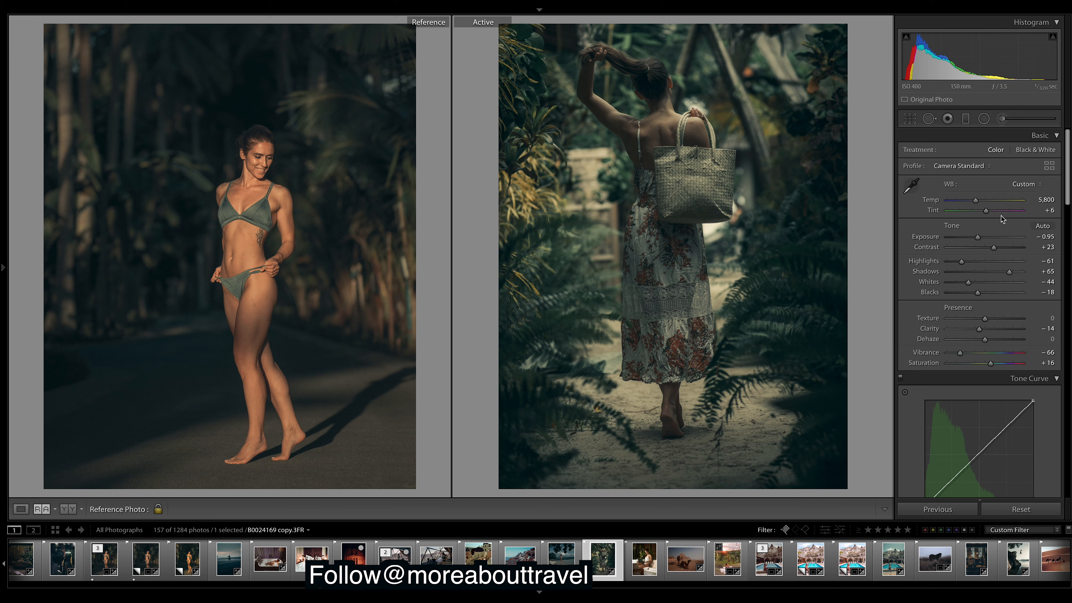
{"action": "left_click_drag", "start_coordinate": [978, 239], "coordinate": [1002, 251]}
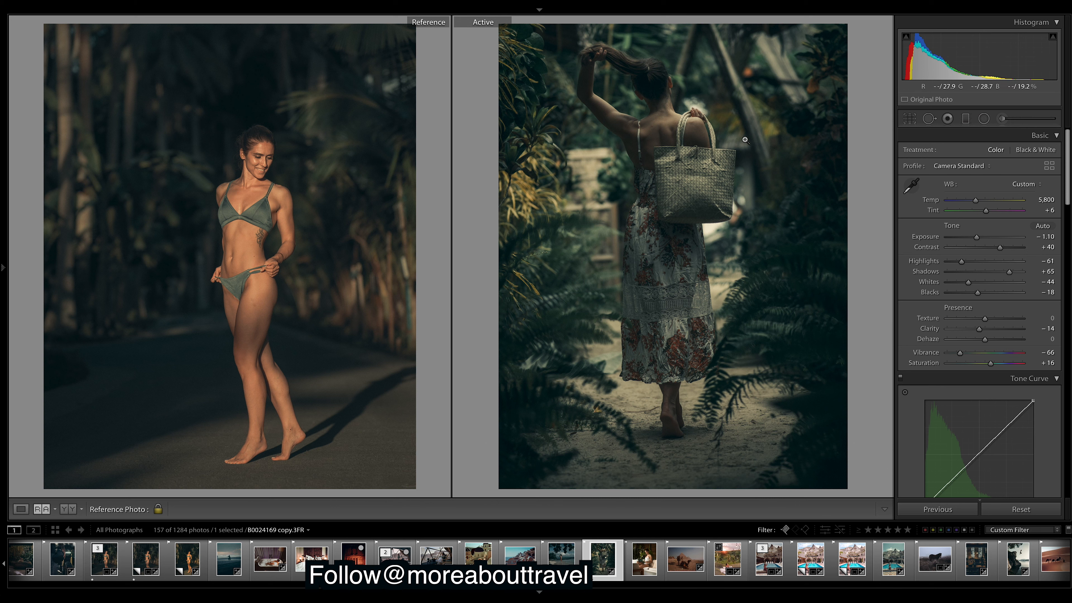
Step: Set the straw-bag photo's Tint to +41
{"action": "left_click_drag", "start_coordinate": [985, 211], "coordinate": [989, 213]}
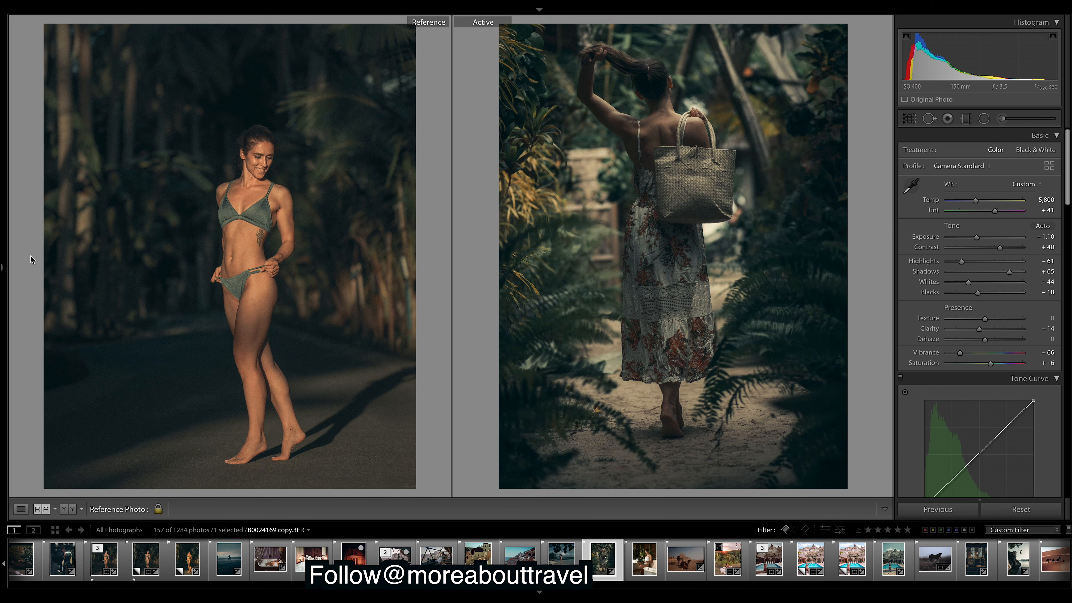
Step: Open the photo of the woman standing at the lake's edge and apply the Gold Blue Low Constrast preset
{"action": "left_click_drag", "start_coordinate": [451, 585], "coordinate": [437, 584]}
{"action": "left_click", "coordinate": [358, 562]}
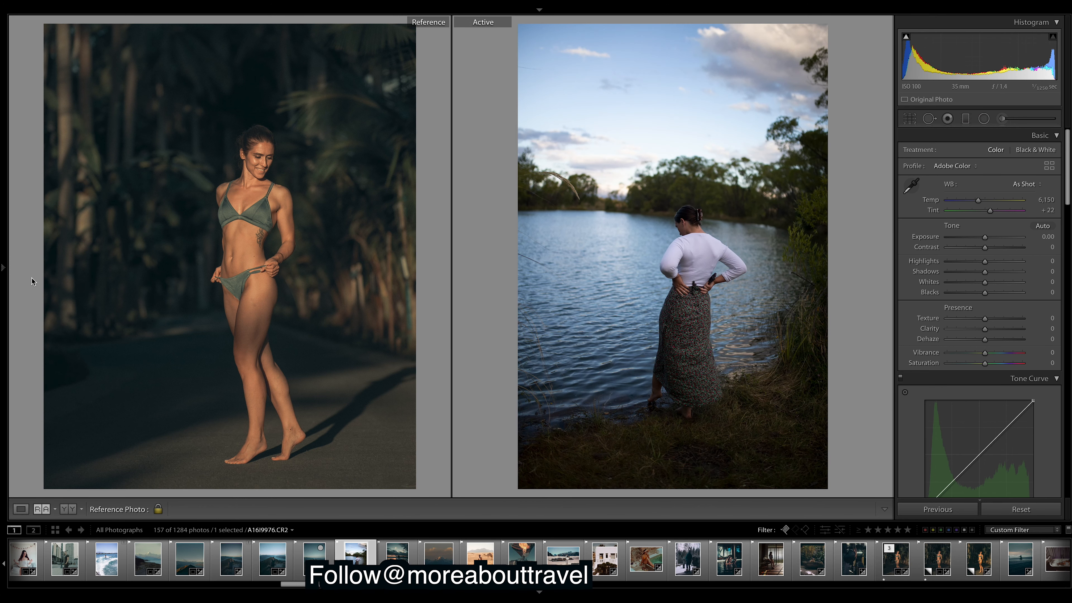
{"action": "mouse_move", "coordinate": [4, 267]}
{"action": "left_click", "coordinate": [113, 390]}
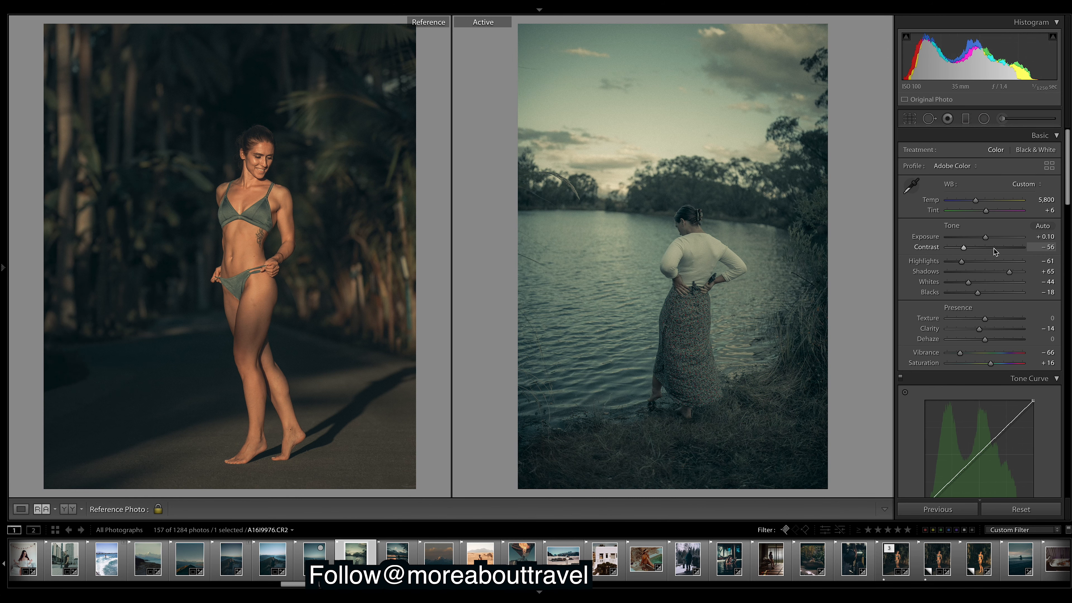
Step: Set the lake photo's Contrast to +27 and Exposure to +0.40
{"action": "left_click", "coordinate": [994, 248]}
{"action": "left_click", "coordinate": [990, 238]}
{"action": "left_click_drag", "start_coordinate": [990, 238], "coordinate": [988, 238]}
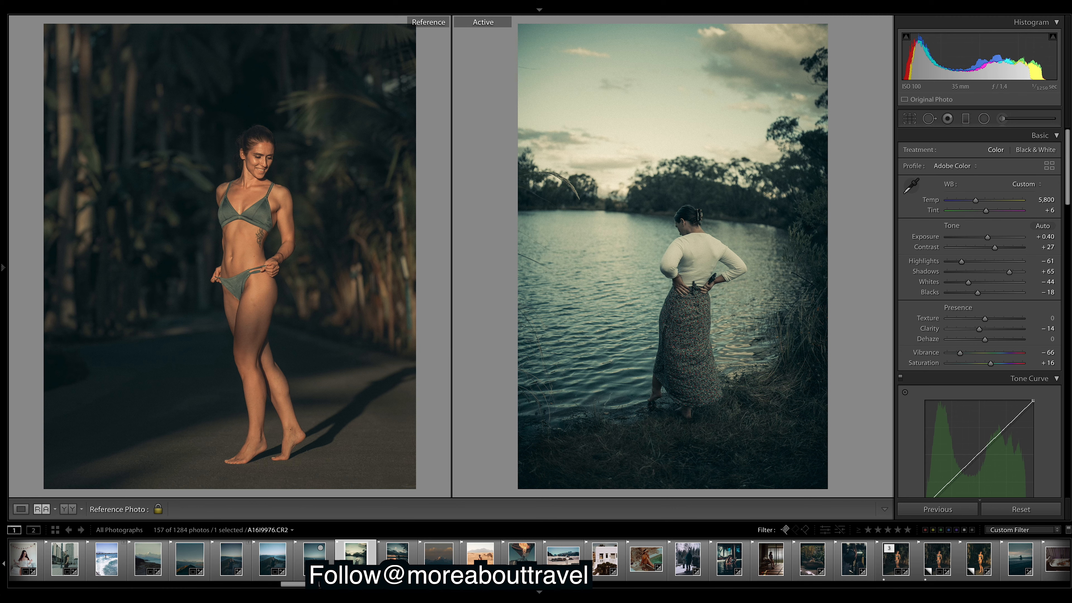
Step: Set the lake photo's Split Toning highlight Saturation to 22 and adjust the Balance
{"action": "scroll", "coordinate": [979, 321], "scroll_direction": "down", "scroll_amount": 15}
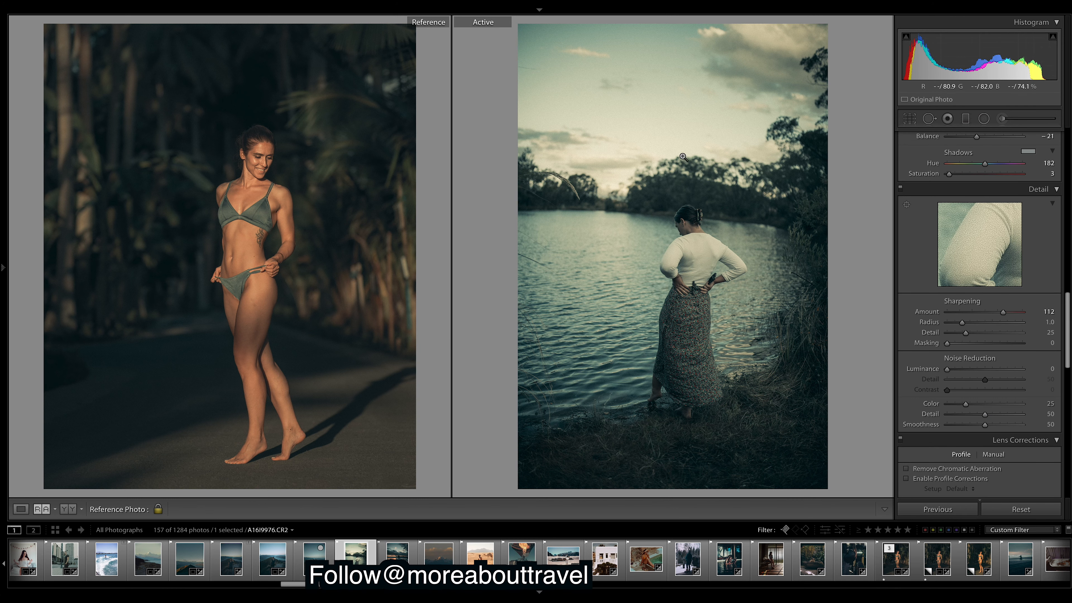
{"action": "scroll", "coordinate": [1068, 341], "scroll_direction": "up", "scroll_amount": 3}
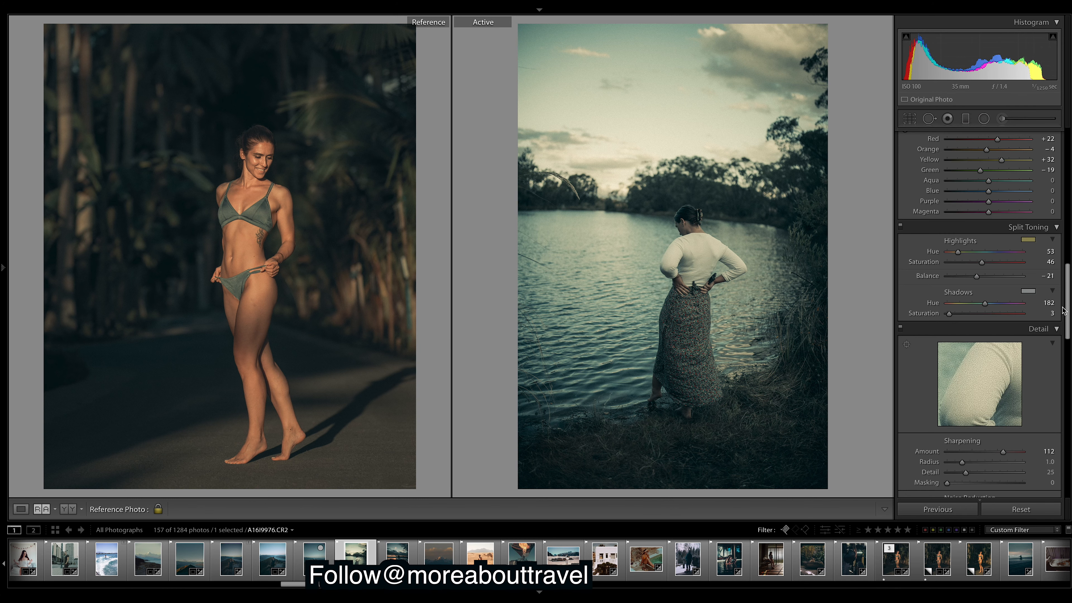
{"action": "mouse_move", "coordinate": [956, 264]}
{"action": "left_mouse_down"}
{"action": "mouse_move", "coordinate": [974, 266]}
{"action": "mouse_move", "coordinate": [964, 266]}
{"action": "left_mouse_up"}
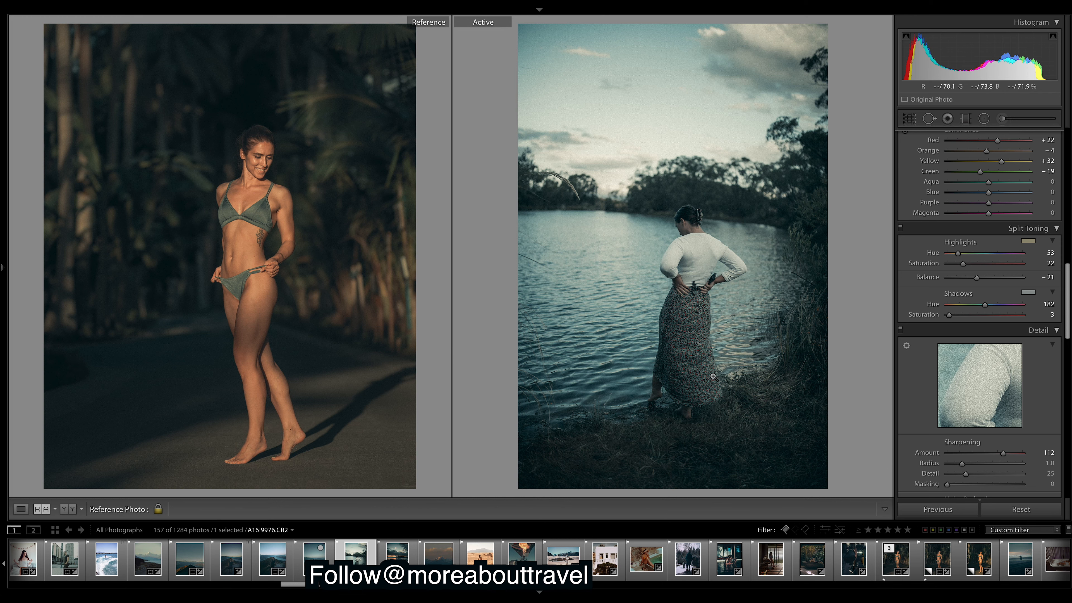
{"action": "mouse_move", "coordinate": [976, 280]}
{"action": "left_mouse_down"}
{"action": "mouse_move", "coordinate": [956, 278]}
{"action": "mouse_move", "coordinate": [973, 285]}
{"action": "left_mouse_up"}
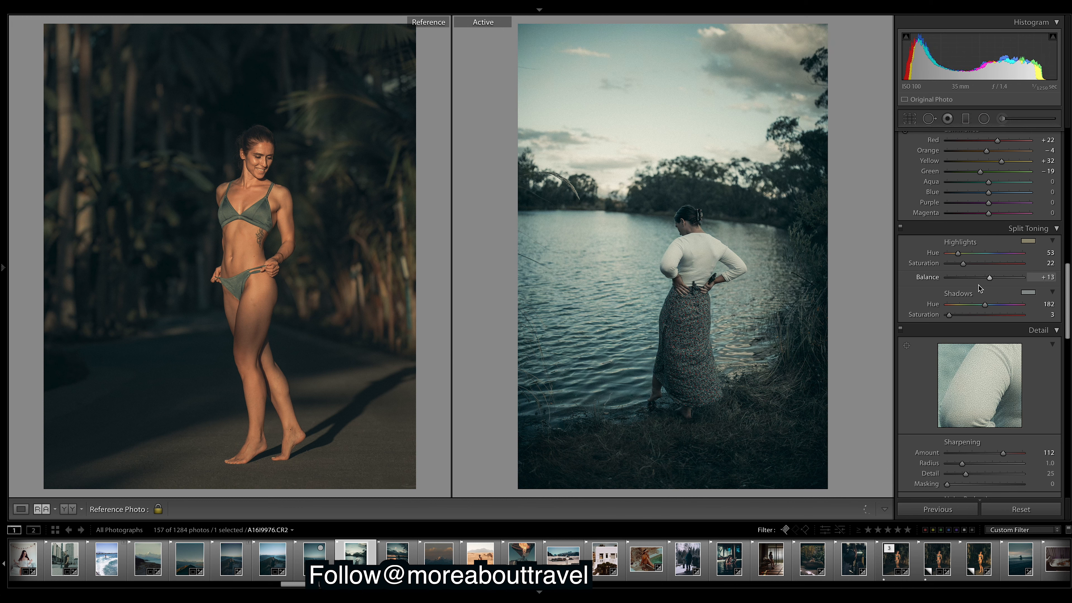
Step: Set the lake photo's Vibrance to -23 and Temp to 6,717
{"action": "scroll", "coordinate": [1068, 283], "scroll_direction": "up", "scroll_amount": 10}
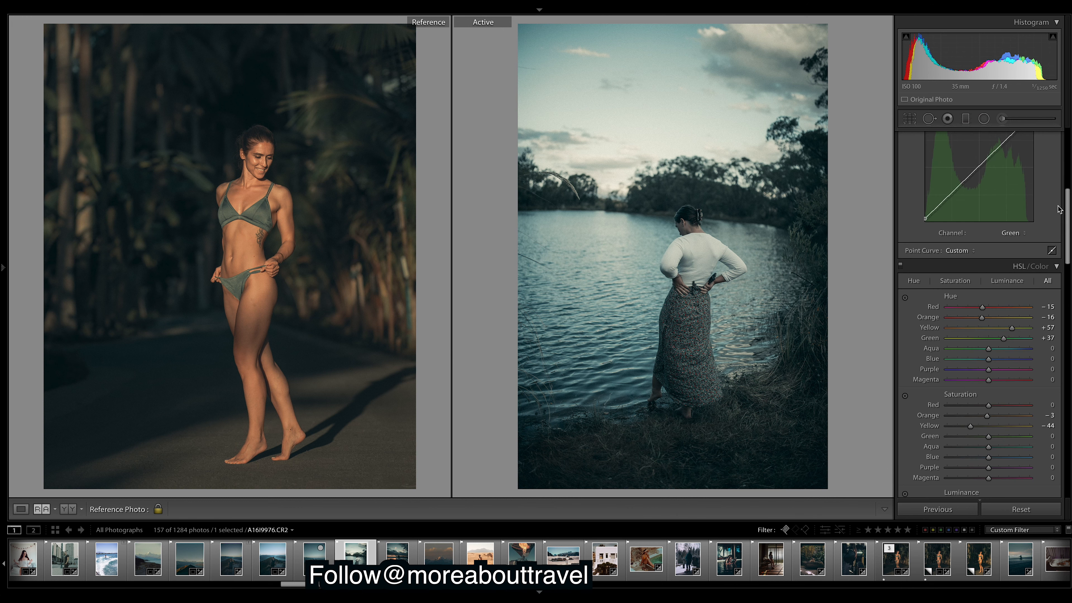
{"action": "left_click_drag", "start_coordinate": [964, 353], "coordinate": [977, 355]}
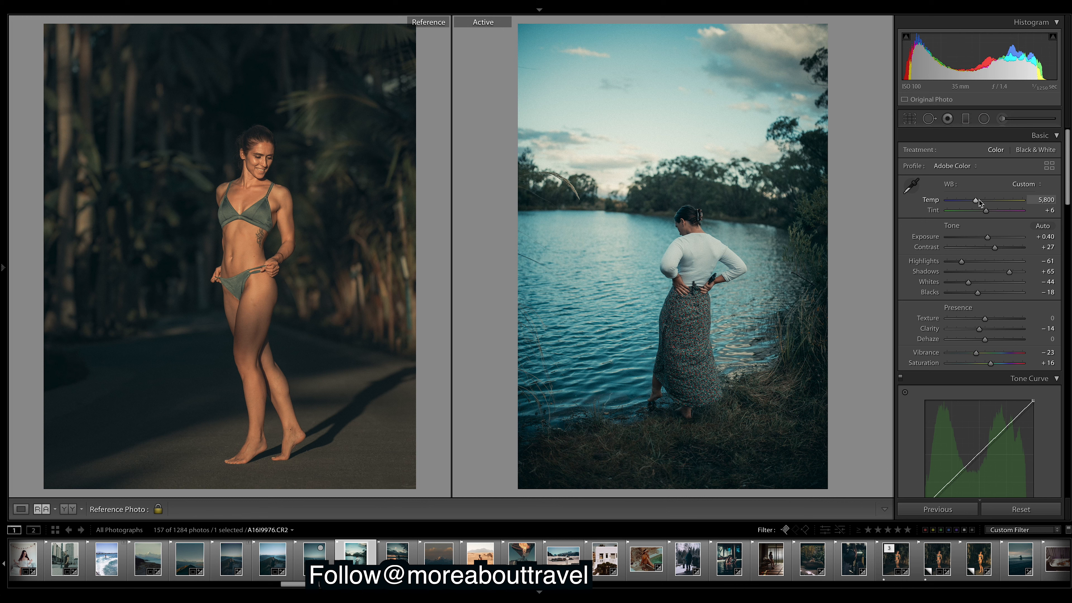
{"action": "left_click_drag", "start_coordinate": [979, 200], "coordinate": [986, 203]}
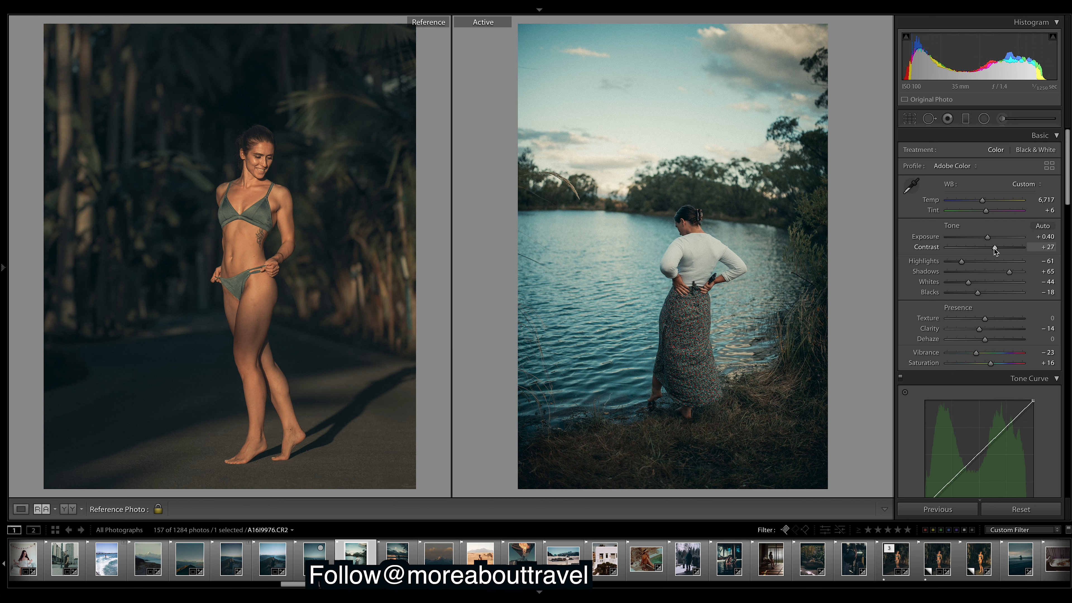
Step: Set the lake photo's Contrast to +28, Highlights to -95, Whites to -83, Blacks to +25 and Exposure to +0.25
{"action": "left_click_drag", "start_coordinate": [994, 248], "coordinate": [995, 247]}
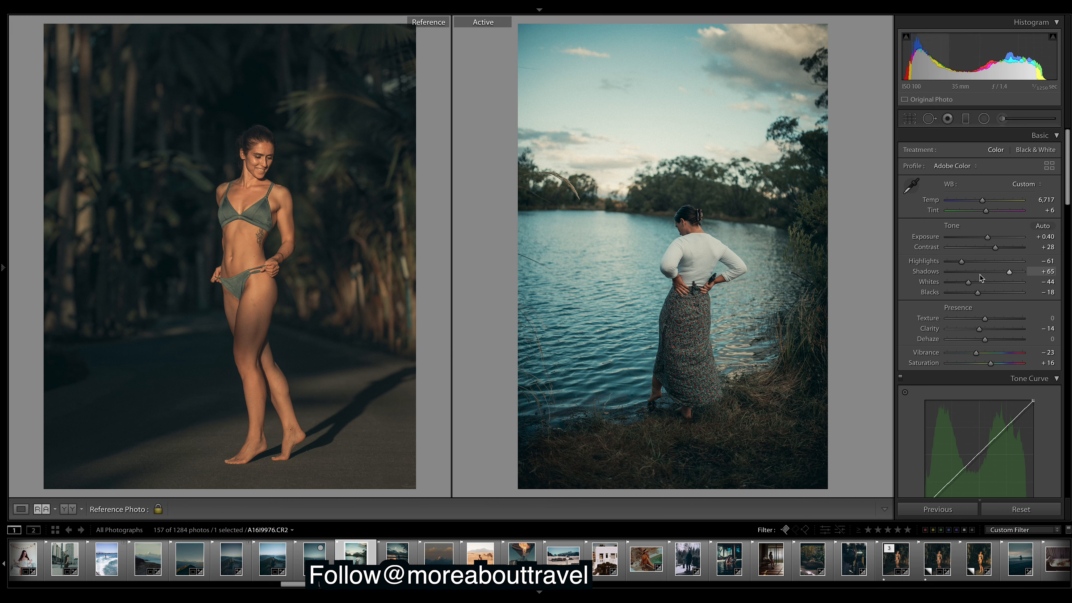
{"action": "left_click_drag", "start_coordinate": [968, 282], "coordinate": [994, 293]}
{"action": "left_click_drag", "start_coordinate": [990, 237], "coordinate": [989, 238]}
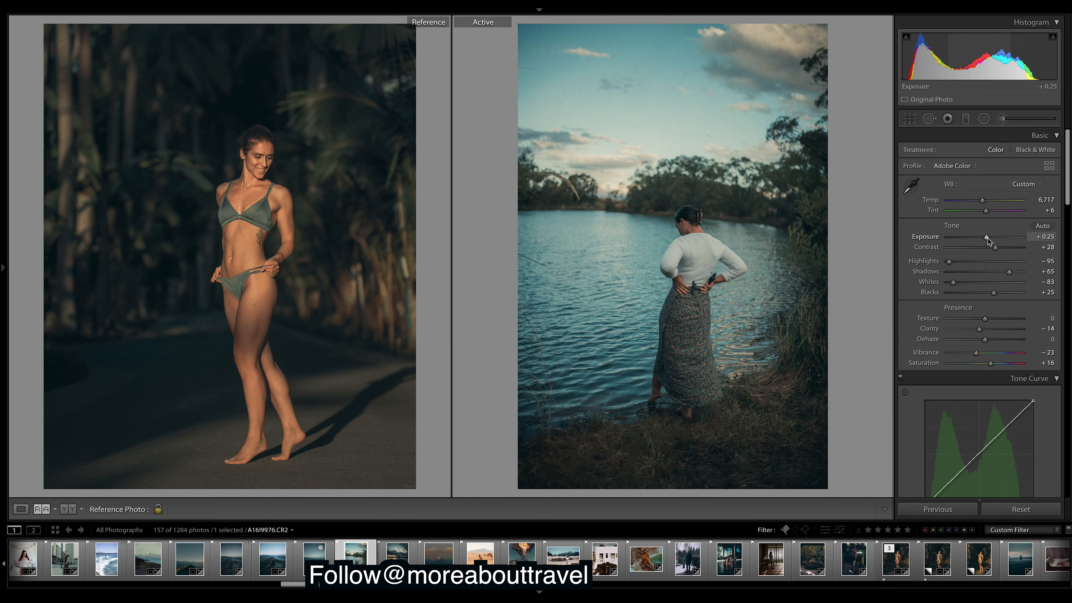
Step: Open the sunset photo of the woman by the open car door, reset its edits and apply the Gold Blue Low Constrast preset
{"action": "key", "text": "Right"}
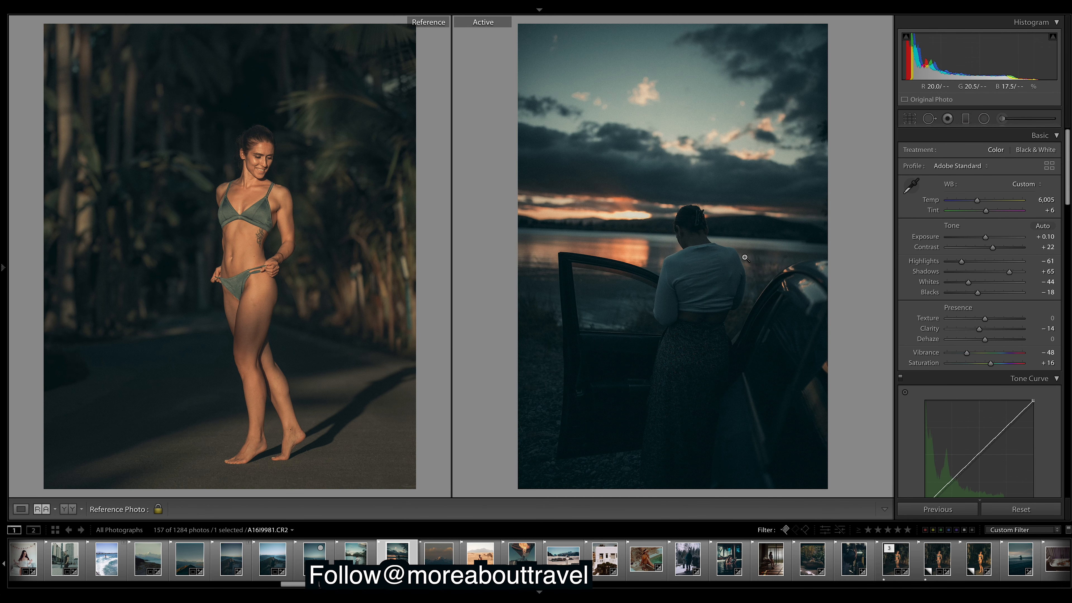
{"action": "left_click", "coordinate": [1039, 511]}
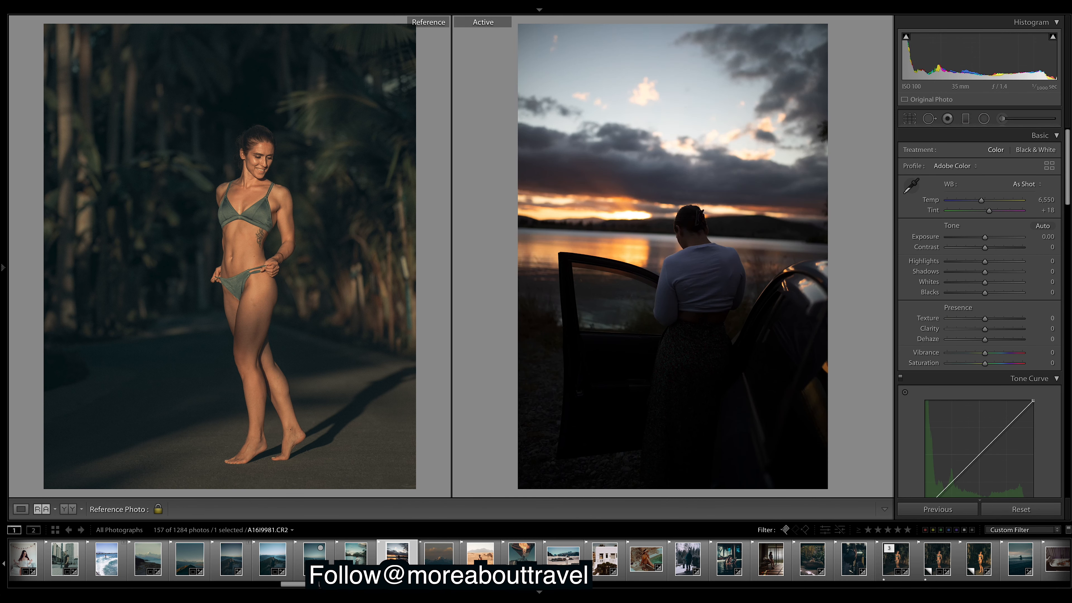
{"action": "mouse_move", "coordinate": [2, 271]}
{"action": "left_click", "coordinate": [83, 390]}
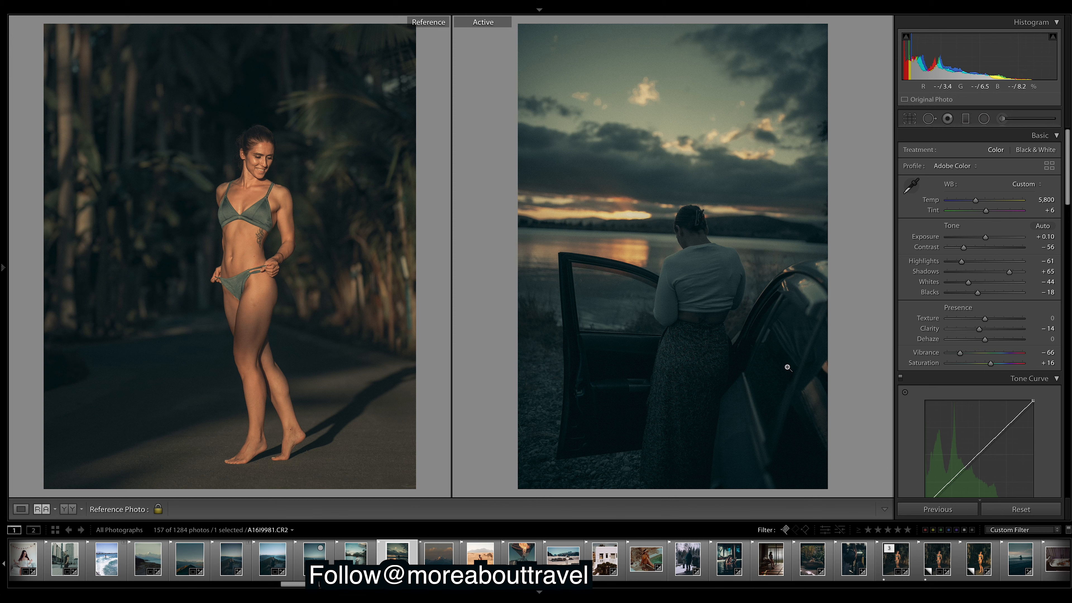
Step: Set the sunset car photo's Contrast to -30 and Exposure to -0.20, and compare it with the unedited version
{"action": "left_click_drag", "start_coordinate": [964, 248], "coordinate": [983, 238]}
{"action": "key", "text": "backslash"}
{"action": "key", "text": "backslash"}
{"action": "key", "text": "backslash"}
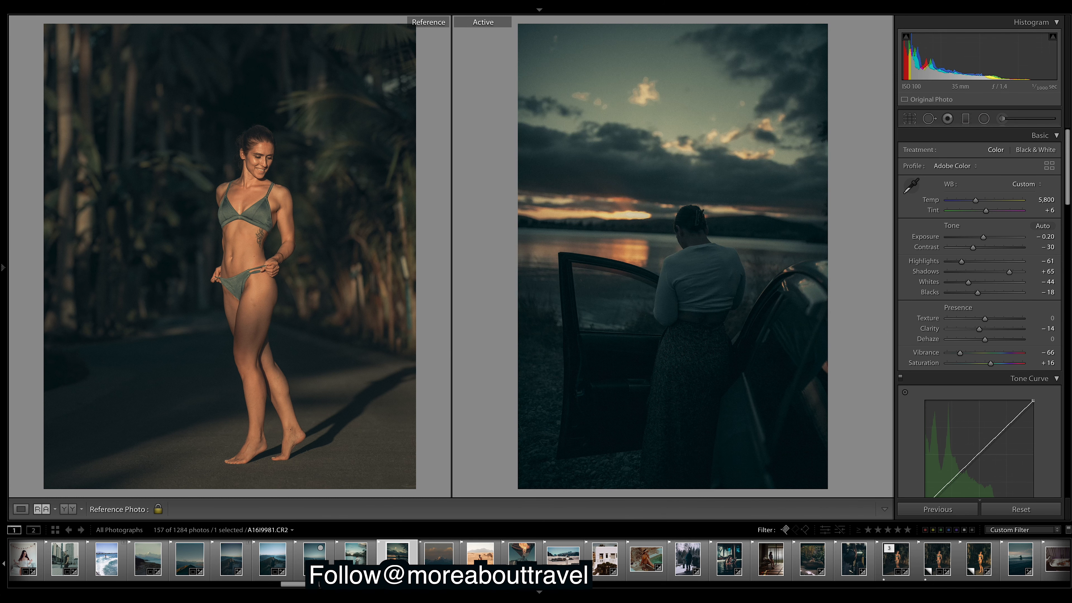
Step: Set the sunset car photo's Temp to 6,550 and compare the before and after versions again
{"action": "key", "text": "backslash"}
{"action": "left_click_drag", "start_coordinate": [976, 201], "coordinate": [990, 204]}
{"action": "key", "text": "backslash"}
{"action": "key", "text": "backslash"}
Step: Open the indoor photo of the couple beside the window blinds and apply the Gold Blue Low Constrast preset
{"action": "mouse_move", "coordinate": [46, 307]}
{"action": "scroll", "coordinate": [328, 587], "scroll_direction": "up", "scroll_amount": 5}
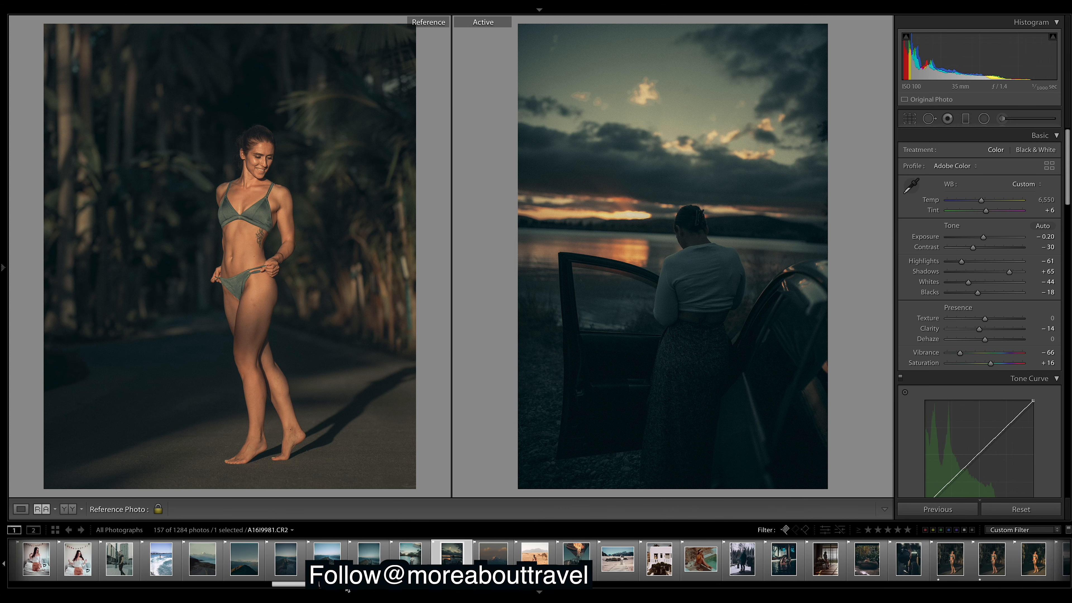
{"action": "scroll", "coordinate": [329, 588], "scroll_direction": "down", "scroll_amount": 15}
{"action": "left_click", "coordinate": [307, 553]}
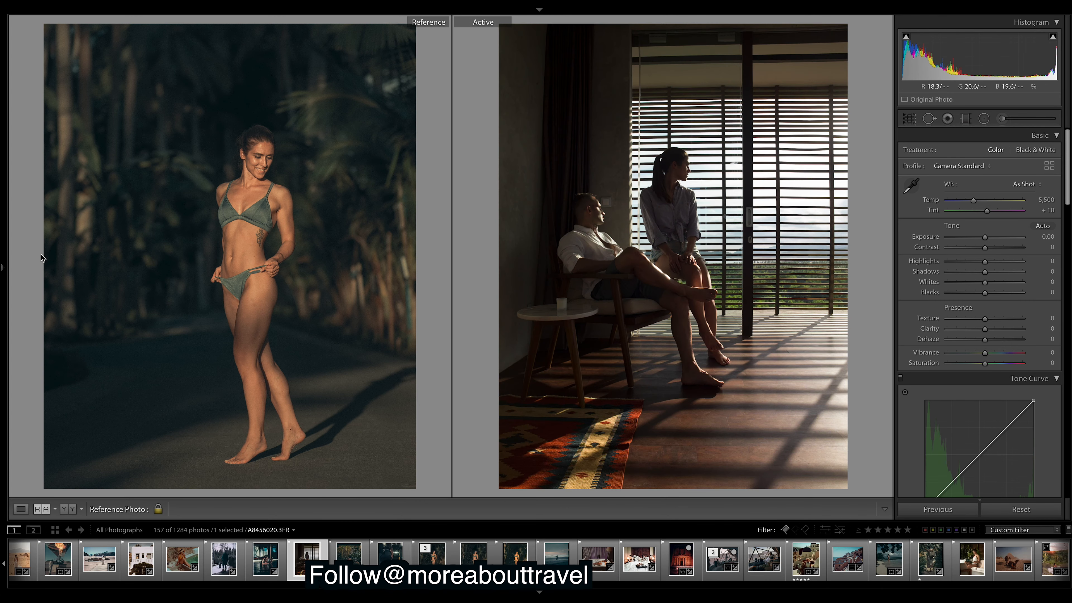
{"action": "mouse_move", "coordinate": [5, 273]}
{"action": "left_click", "coordinate": [80, 390]}
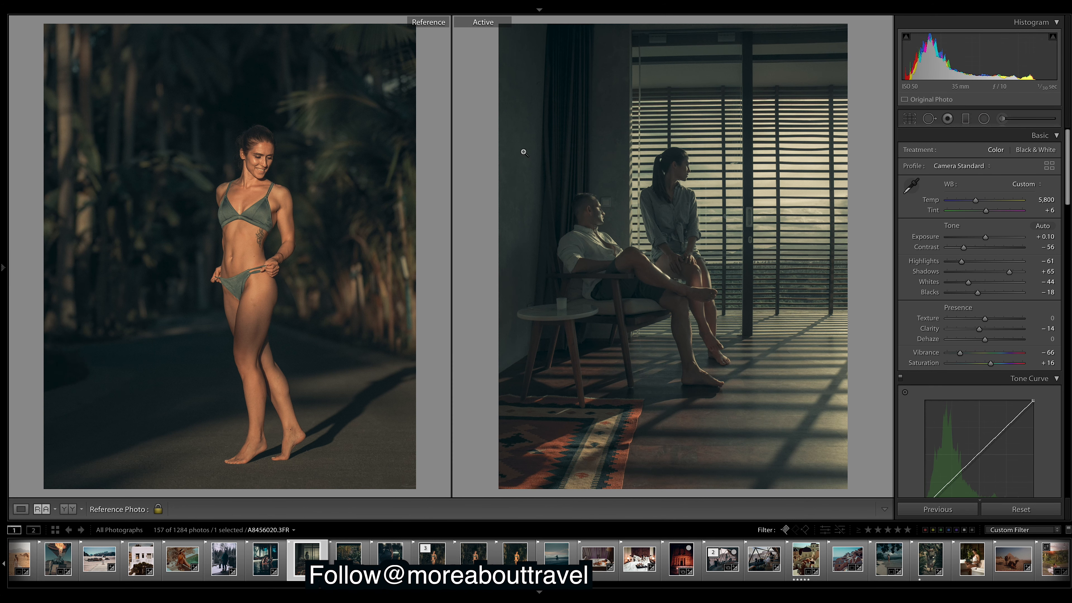
Step: Set the couple photo's Contrast to +10 and its Split Toning highlight Saturation to 27
{"action": "left_click_drag", "start_coordinate": [986, 250], "coordinate": [990, 248]}
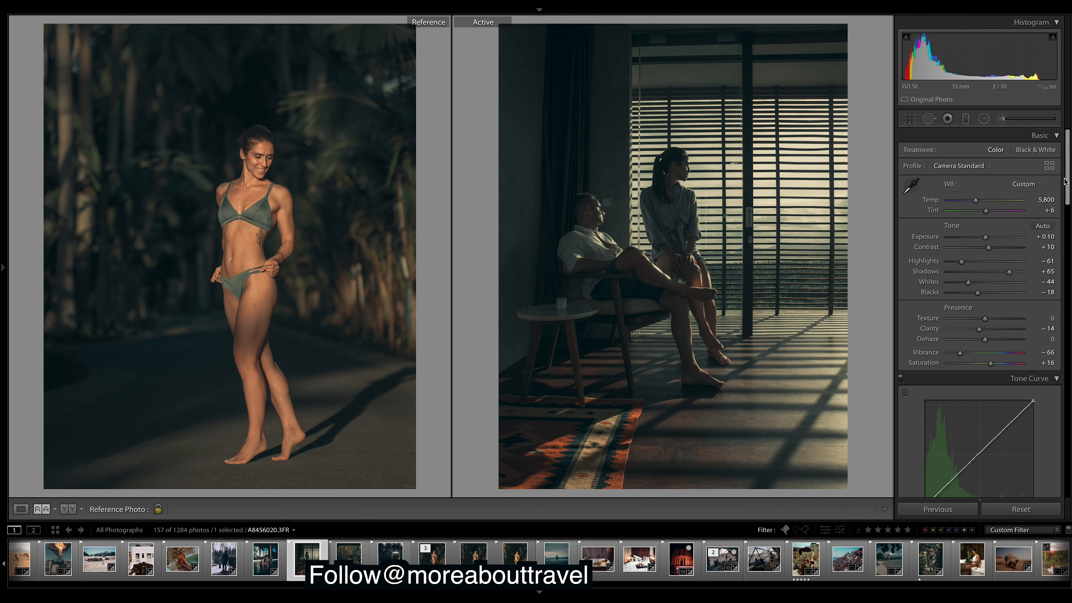
{"action": "scroll", "coordinate": [1069, 196], "scroll_direction": "down", "scroll_amount": 10}
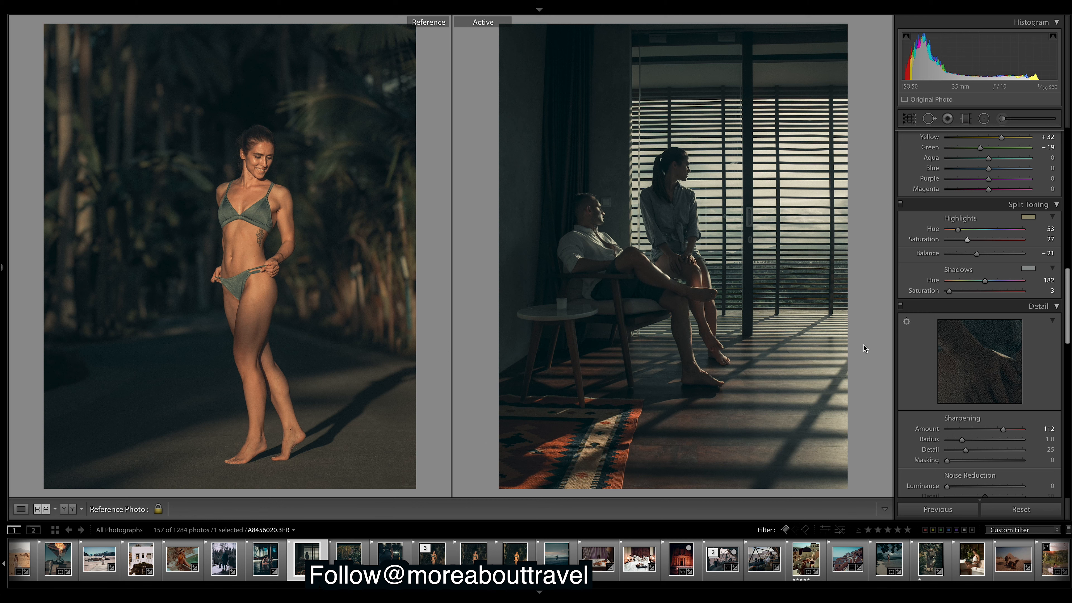
{"action": "left_click", "coordinate": [967, 244]}
Step: Set the couple photo's Contrast to +23 and Tint to +54
{"action": "left_click_drag", "start_coordinate": [1069, 287], "coordinate": [1070, 148]}
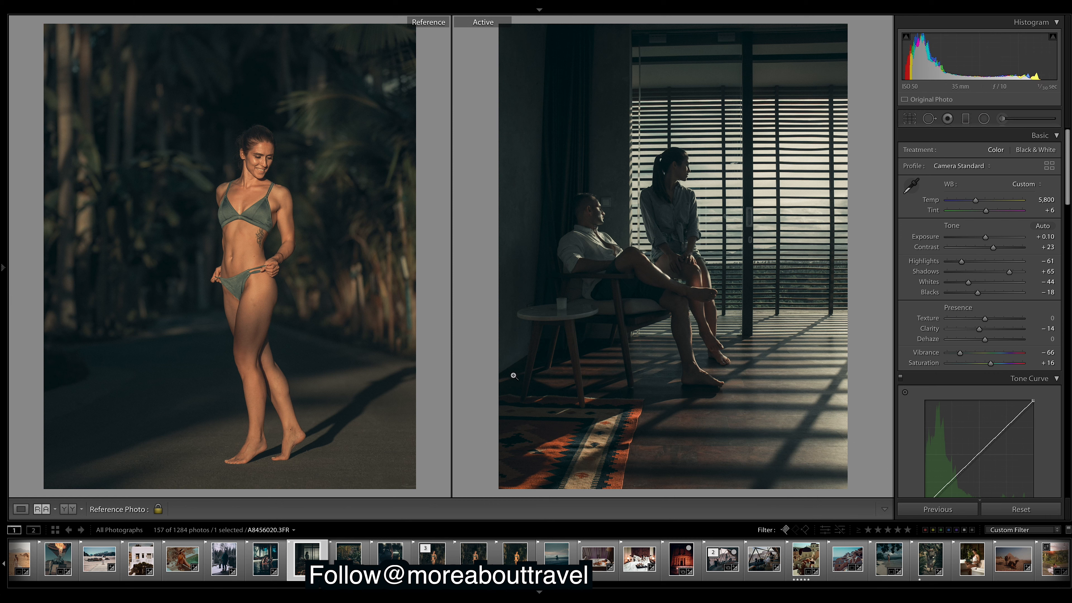
{"action": "left_click_drag", "start_coordinate": [990, 211], "coordinate": [996, 211]}
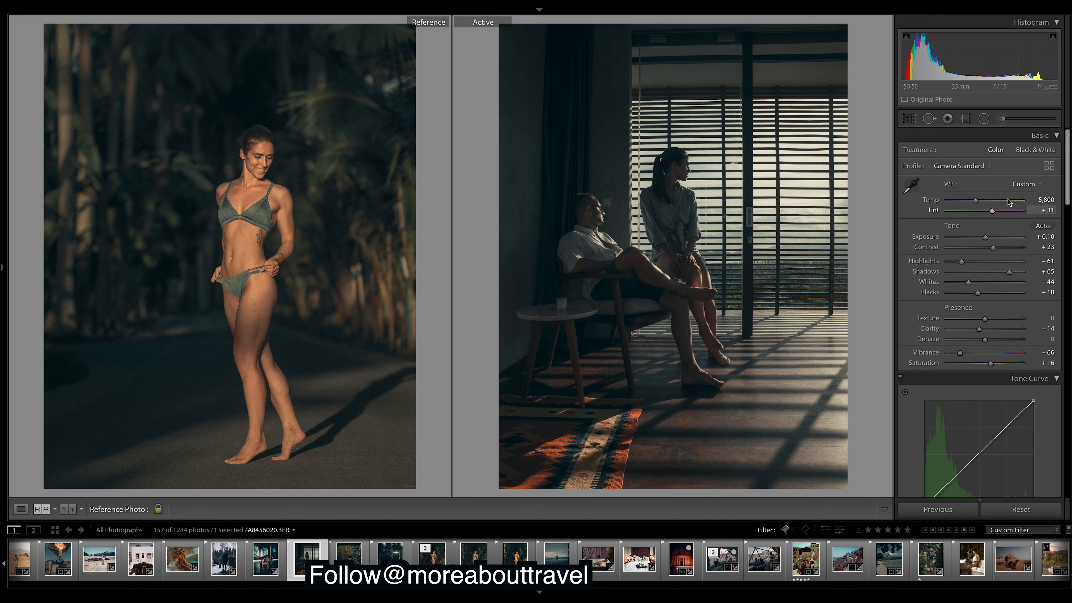
{"action": "left_click_drag", "start_coordinate": [996, 213], "coordinate": [998, 215]}
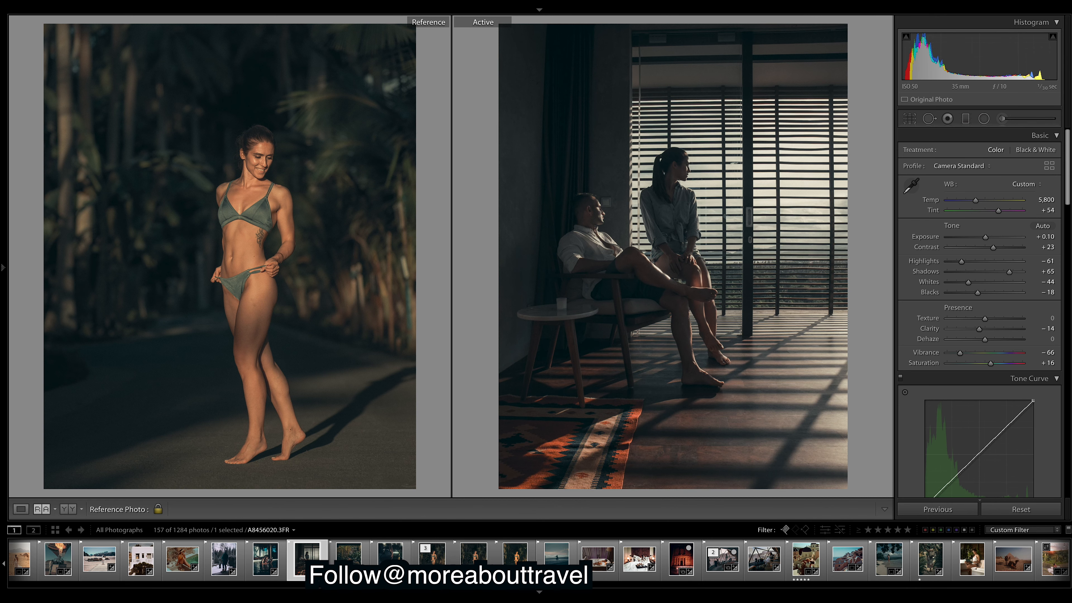
Step: Set the couple photo's Contrast to +31, Blacks to +47, Whites to +10 and Exposure to -0.20
{"action": "left_click_drag", "start_coordinate": [986, 239], "coordinate": [994, 249]}
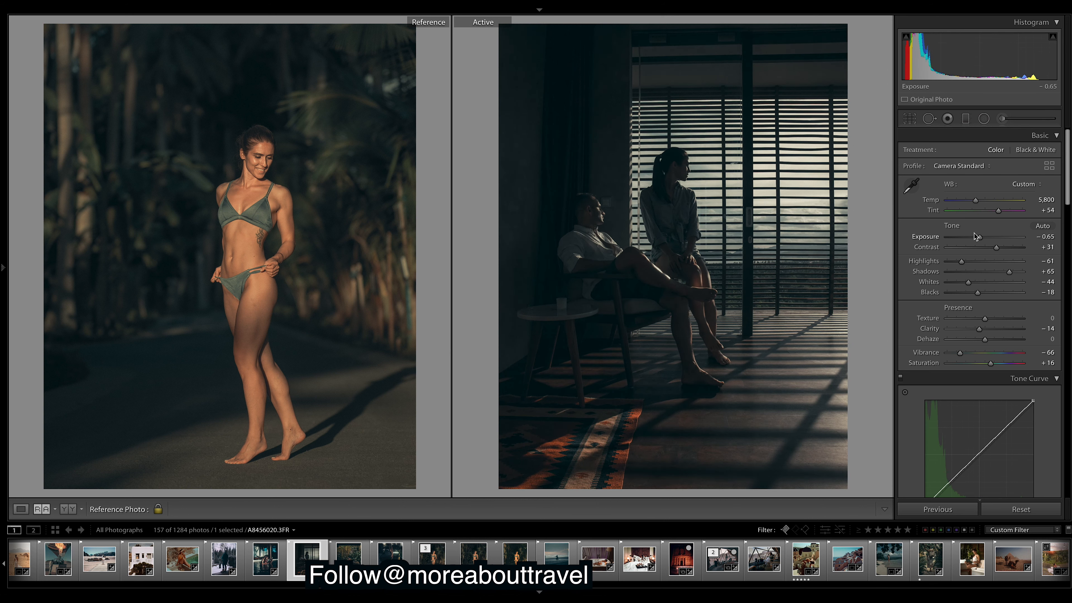
{"action": "mouse_move", "coordinate": [977, 292]}
{"action": "left_mouse_down"}
{"action": "mouse_move", "coordinate": [1002, 293]}
{"action": "mouse_move", "coordinate": [988, 282]}
{"action": "left_mouse_up"}
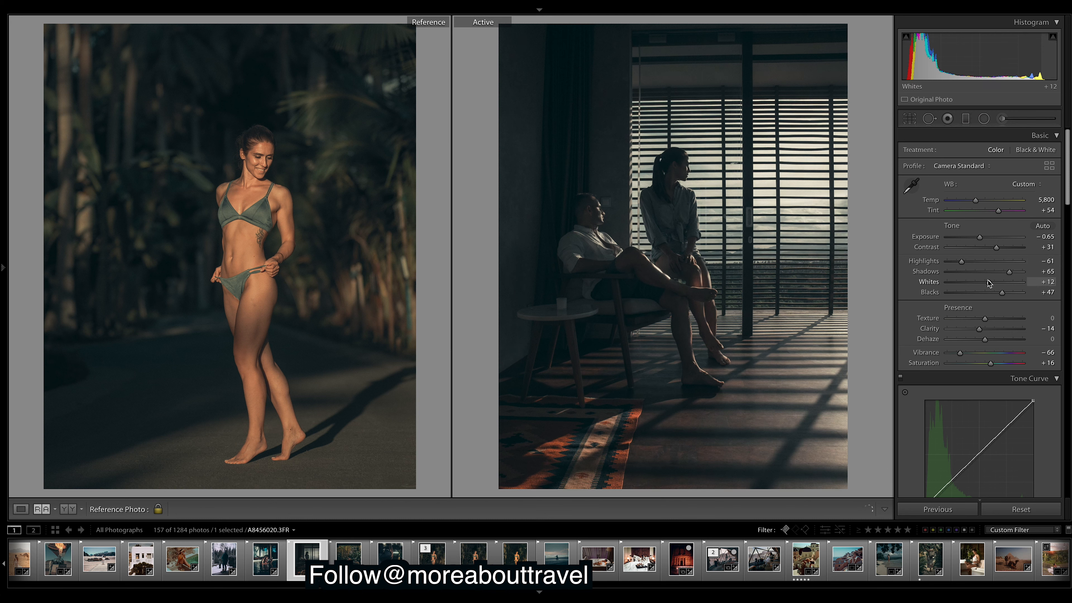
{"action": "left_click_drag", "start_coordinate": [980, 237], "coordinate": [984, 239]}
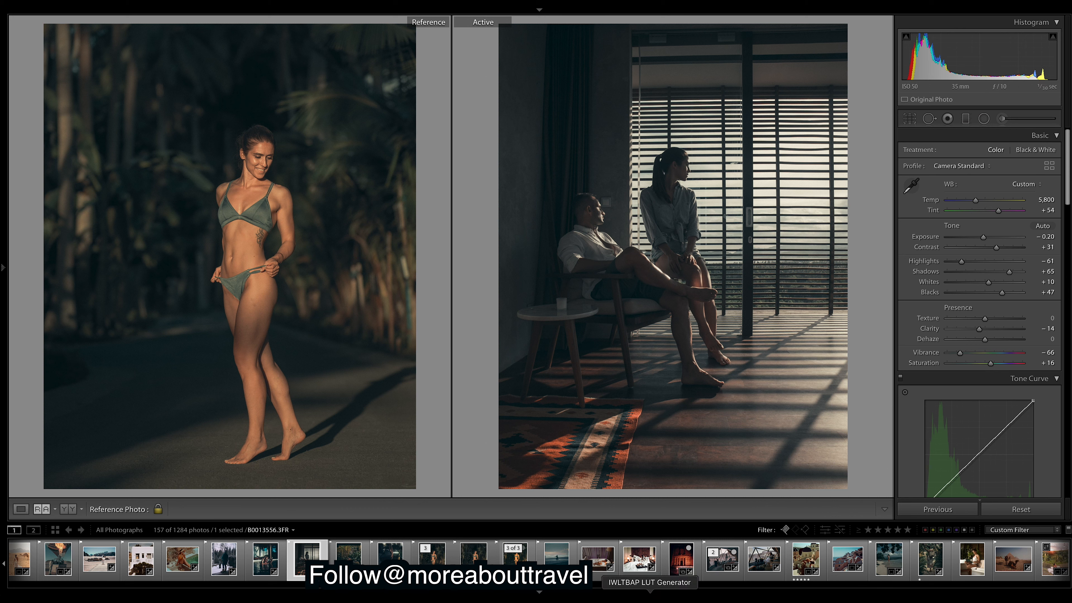
Step: Open the photo of the motorbike rider on the beach, reset its edits and apply the Gold Blue Low Constrast preset
{"action": "left_click", "coordinate": [432, 557]}
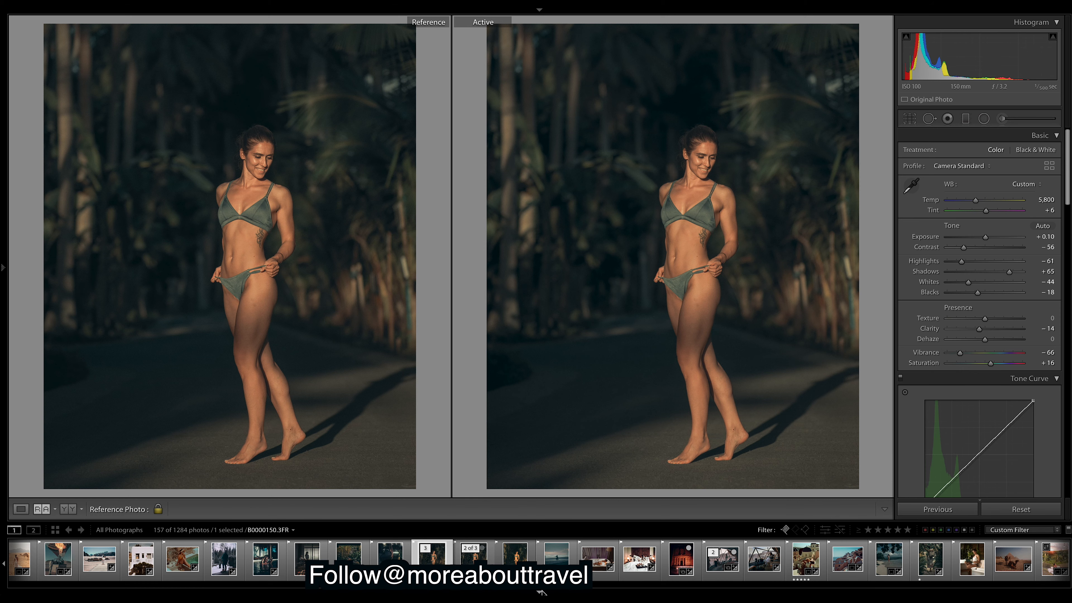
{"action": "left_click", "coordinate": [556, 554]}
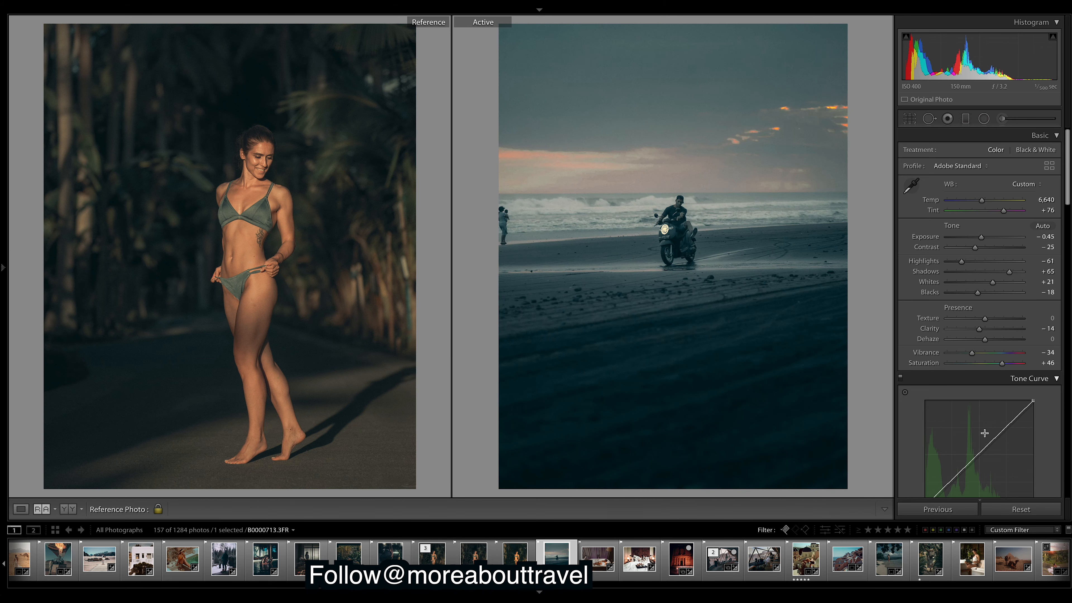
{"action": "left_click", "coordinate": [1021, 509]}
{"action": "left_click", "coordinate": [4, 267]}
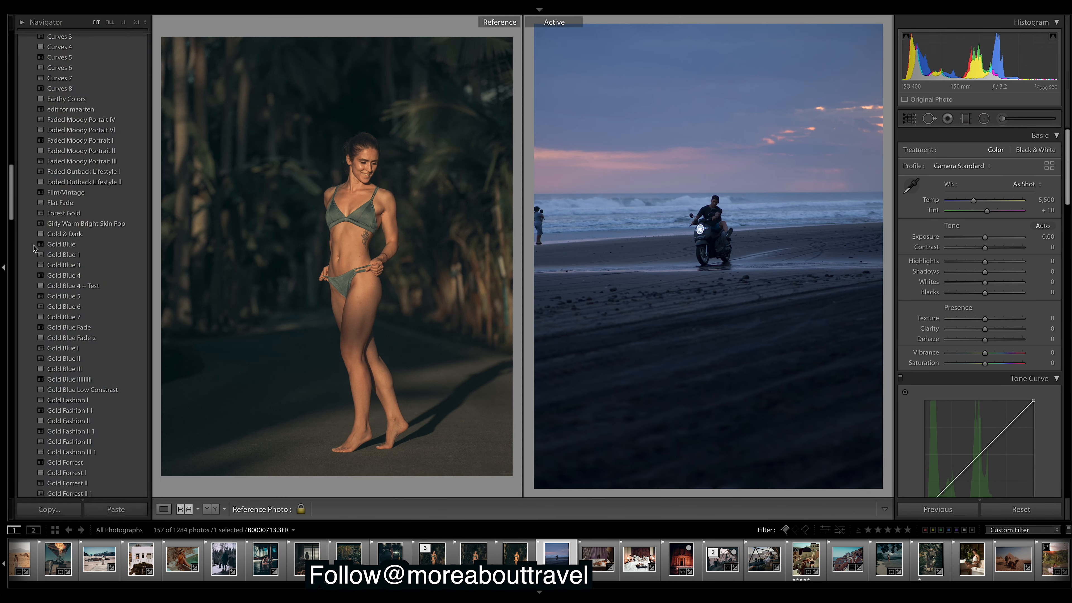
{"action": "left_click", "coordinate": [107, 390]}
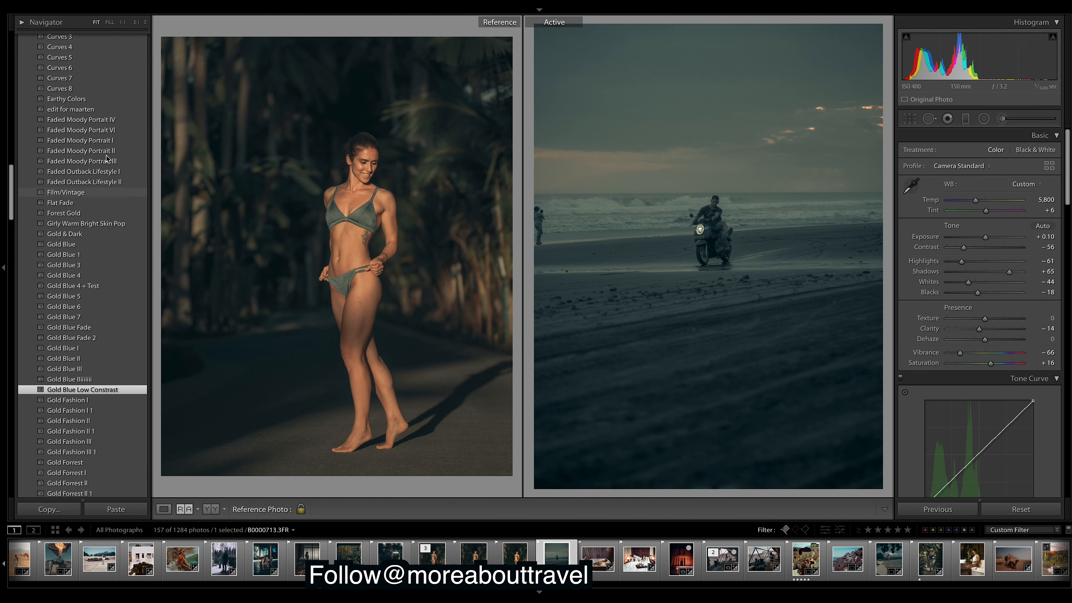
{"action": "left_click", "coordinate": [3, 267]}
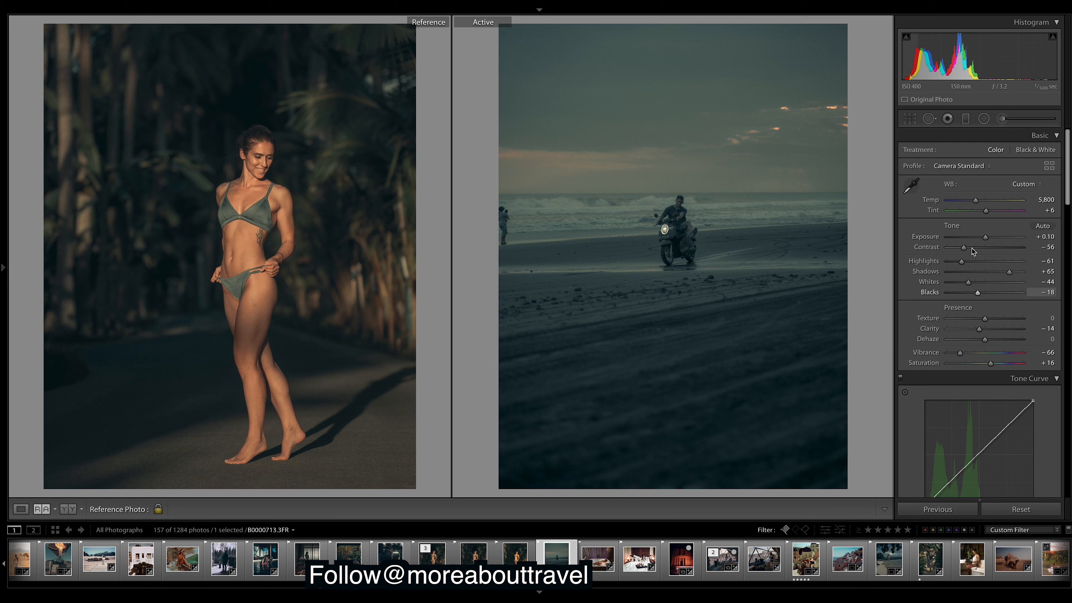
Step: Set the motorbike photo's Temp to 7,290 and Contrast to +42
{"action": "mouse_move", "coordinate": [976, 201]}
{"action": "left_mouse_down"}
{"action": "mouse_move", "coordinate": [967, 204]}
{"action": "mouse_move", "coordinate": [987, 206]}
{"action": "left_mouse_up"}
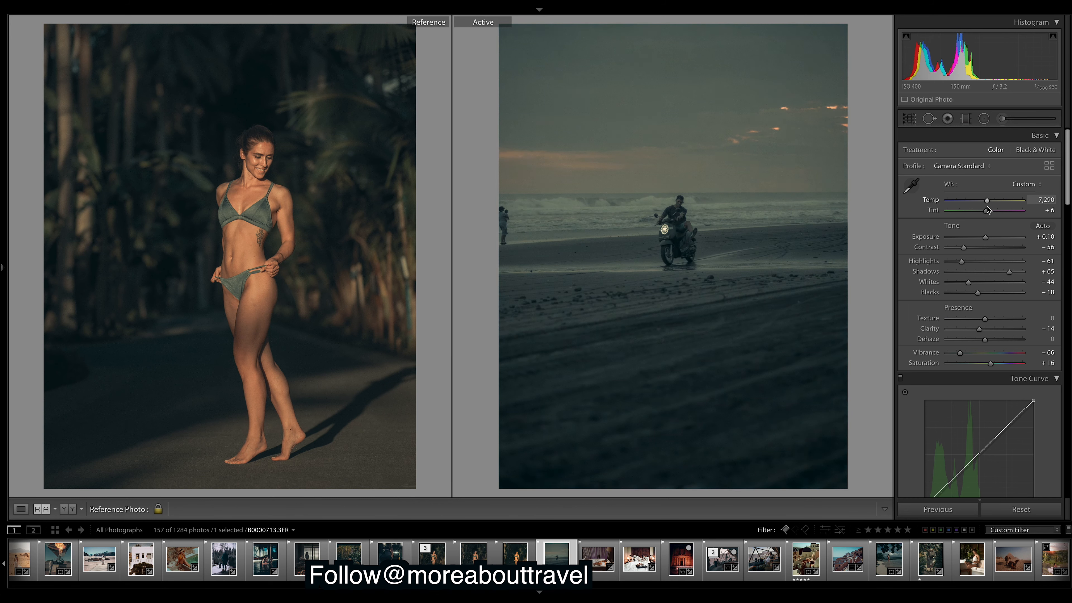
{"action": "left_click_drag", "start_coordinate": [978, 252], "coordinate": [1001, 251]}
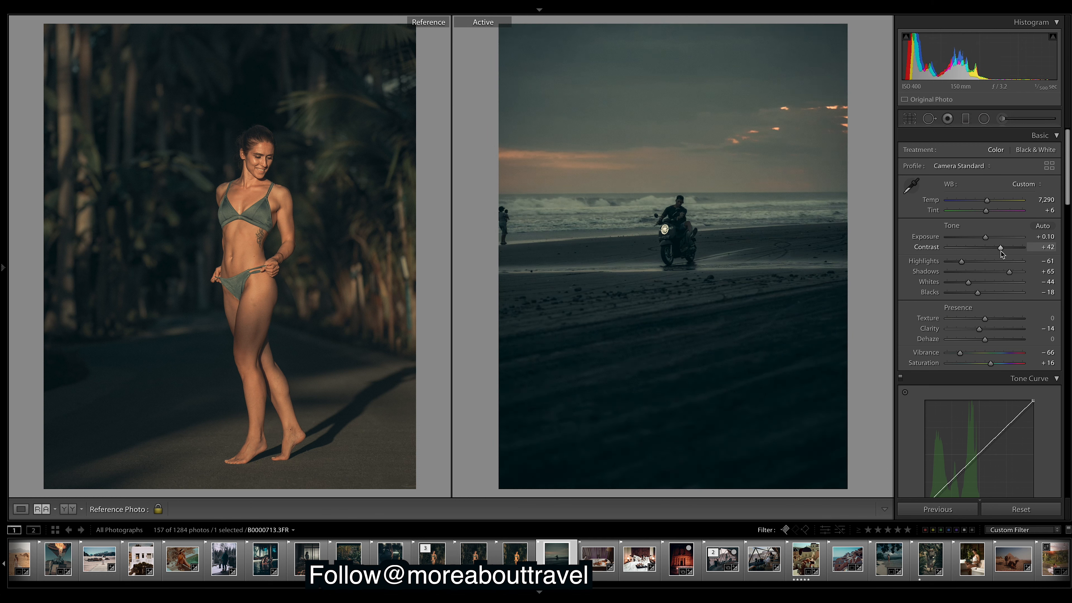
Step: Set the motorbike photo's split-toning highlight Saturation to 27
{"action": "left_click_drag", "start_coordinate": [1068, 187], "coordinate": [1069, 479]}
{"action": "scroll", "coordinate": [1029, 250], "scroll_direction": "up", "scroll_amount": 18}
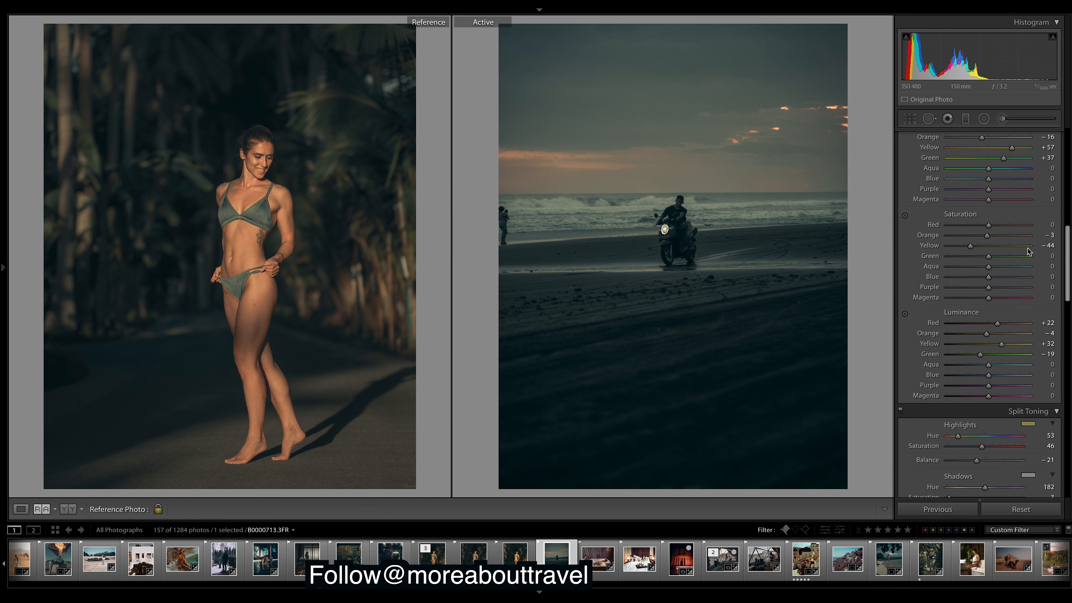
{"action": "scroll", "coordinate": [1030, 253], "scroll_direction": "down", "scroll_amount": 3}
{"action": "mouse_move", "coordinate": [966, 335]}
{"action": "left_mouse_down"}
{"action": "mouse_move", "coordinate": [952, 336]}
{"action": "mouse_move", "coordinate": [978, 337]}
{"action": "mouse_move", "coordinate": [948, 337]}
{"action": "left_mouse_up"}
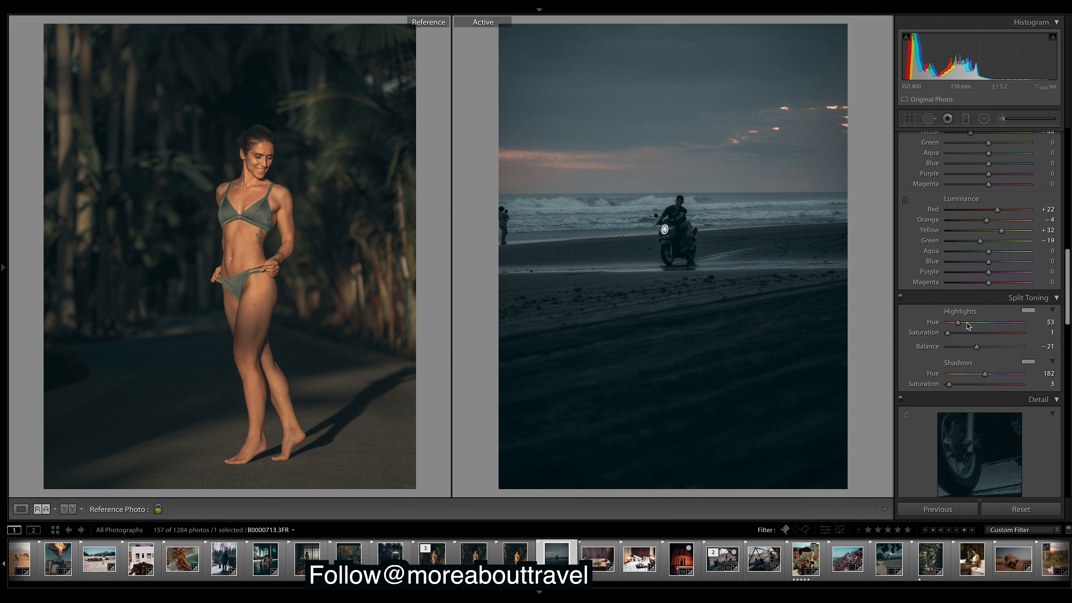
{"action": "left_click_drag", "start_coordinate": [950, 336], "coordinate": [973, 341]}
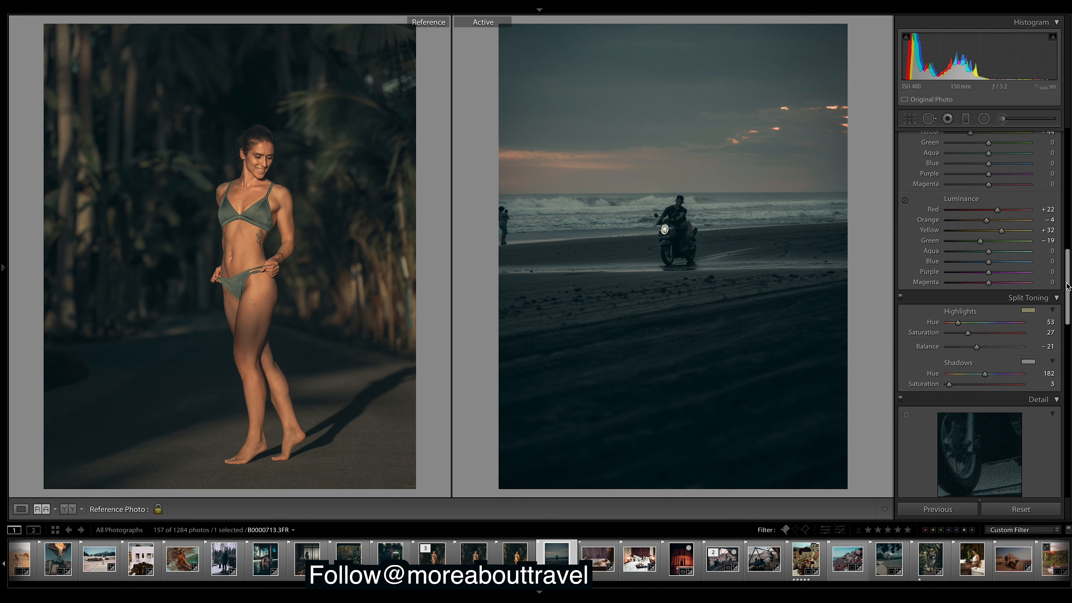
{"action": "left_click_drag", "start_coordinate": [1069, 287], "coordinate": [1069, 247]}
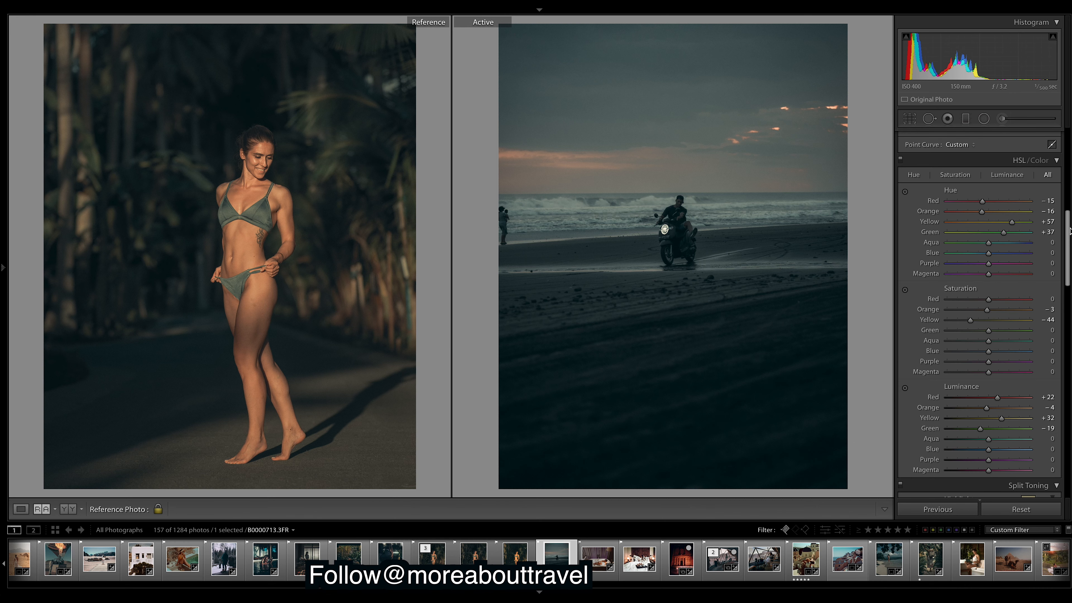
{"action": "left_click_drag", "start_coordinate": [1068, 229], "coordinate": [1068, 150]}
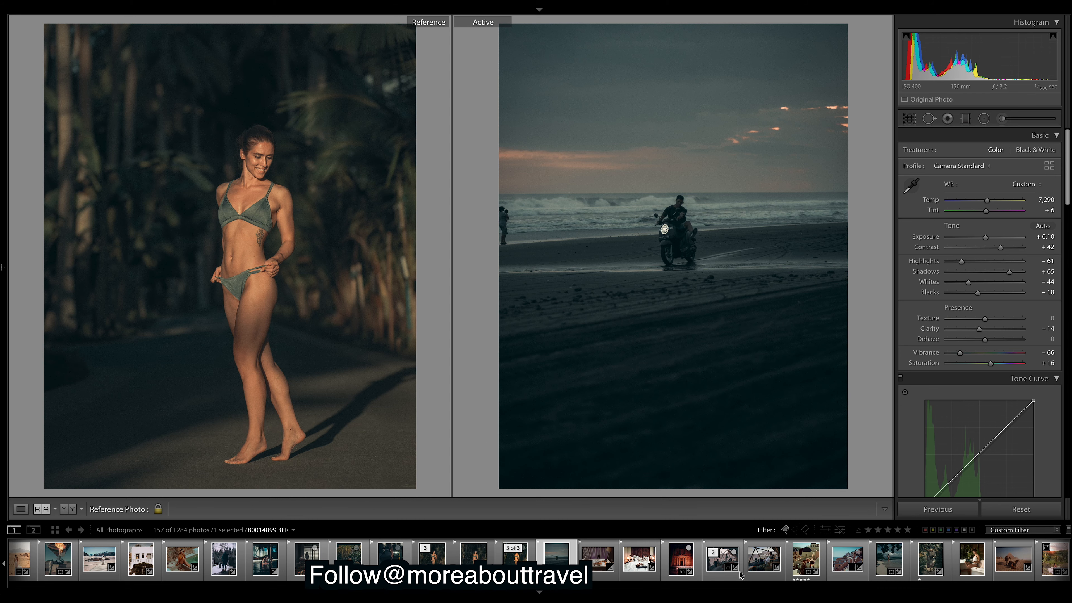
Step: Open the photo of the woman reading on the sofa and apply the Gold Blue Low Constrast preset
{"action": "left_click", "coordinate": [971, 565]}
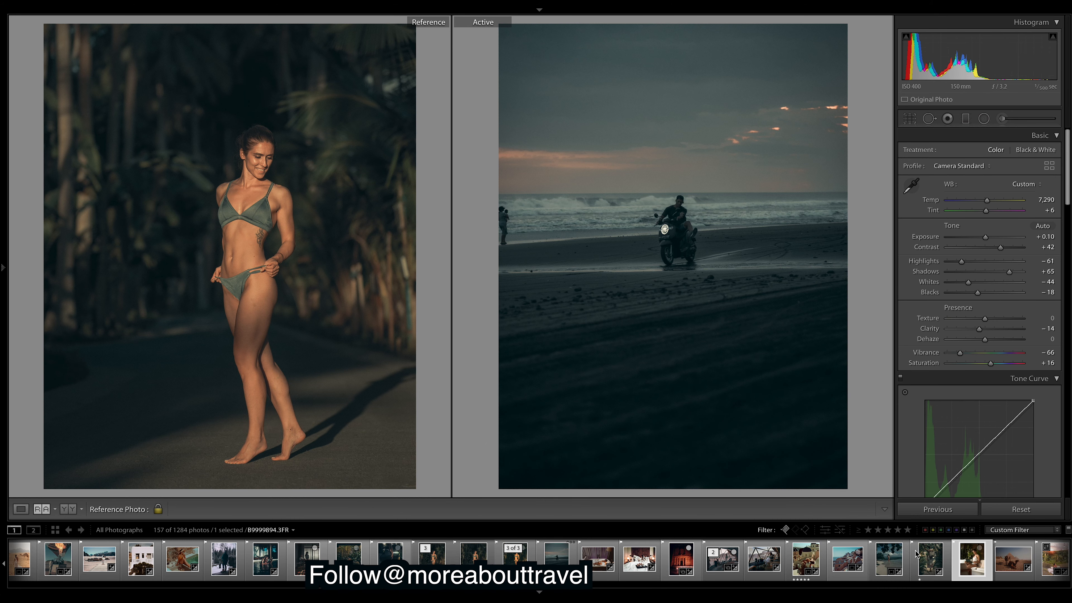
{"action": "left_click", "coordinate": [3, 267]}
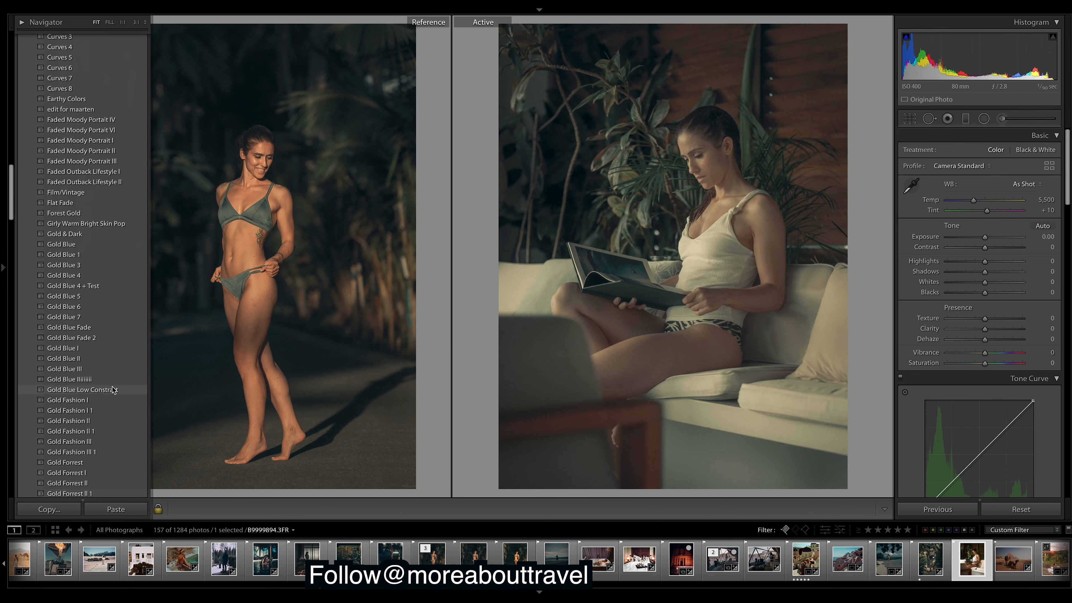
{"action": "left_click", "coordinate": [105, 390]}
Step: Set the reading photo's Contrast to +20, Exposure to -0.50, Temp to 6,422 and Tint to +35
{"action": "left_click", "coordinate": [987, 248]}
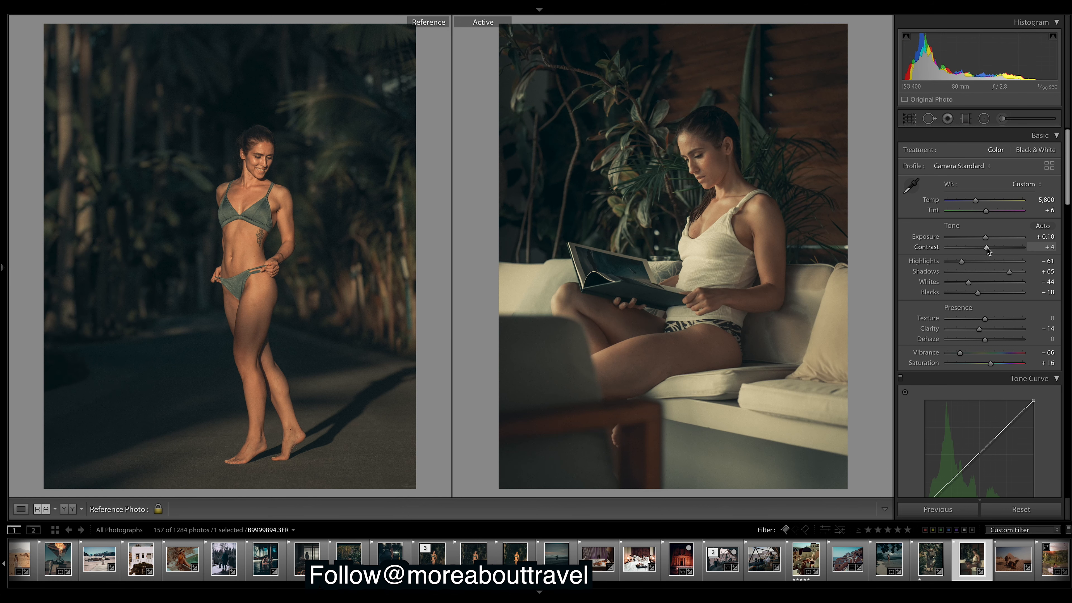
{"action": "left_click_drag", "start_coordinate": [987, 237], "coordinate": [981, 238]}
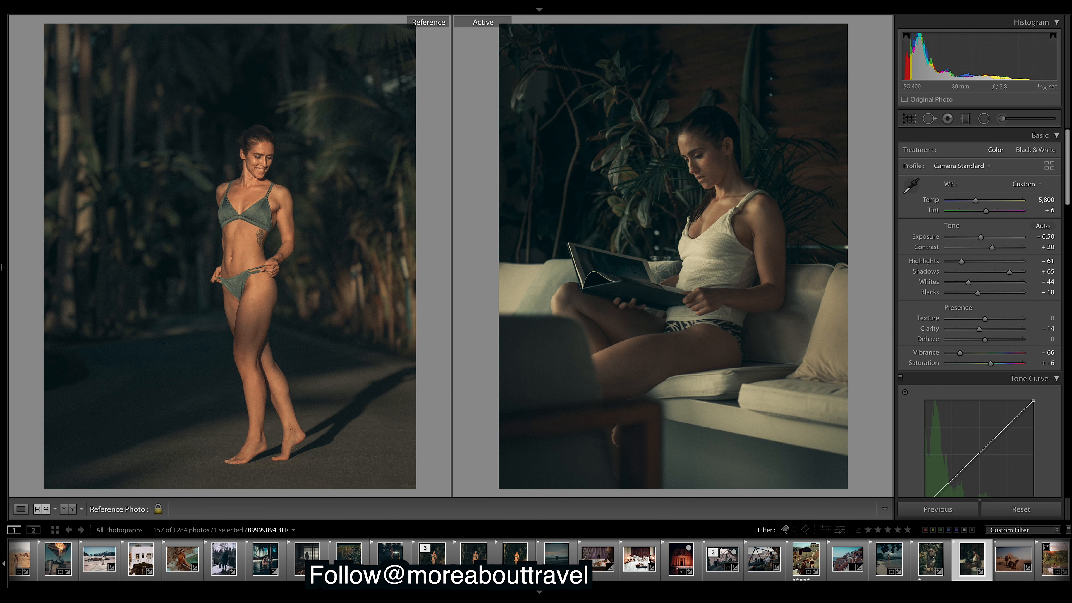
{"action": "left_click_drag", "start_coordinate": [989, 209], "coordinate": [998, 199]}
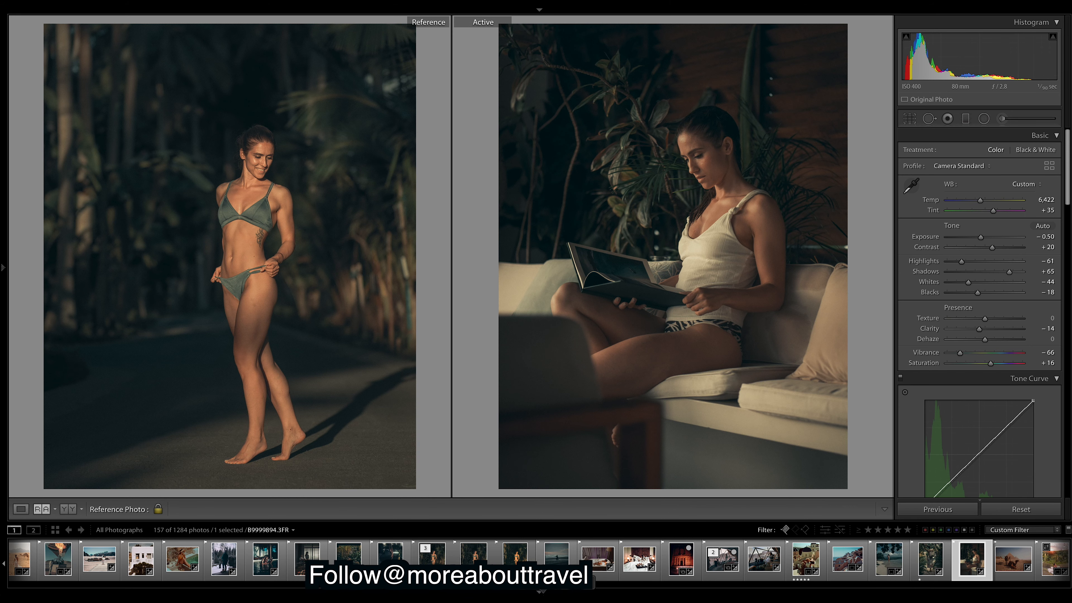
{"action": "left_click", "coordinate": [540, 592]}
{"action": "left_click", "coordinate": [539, 592]}
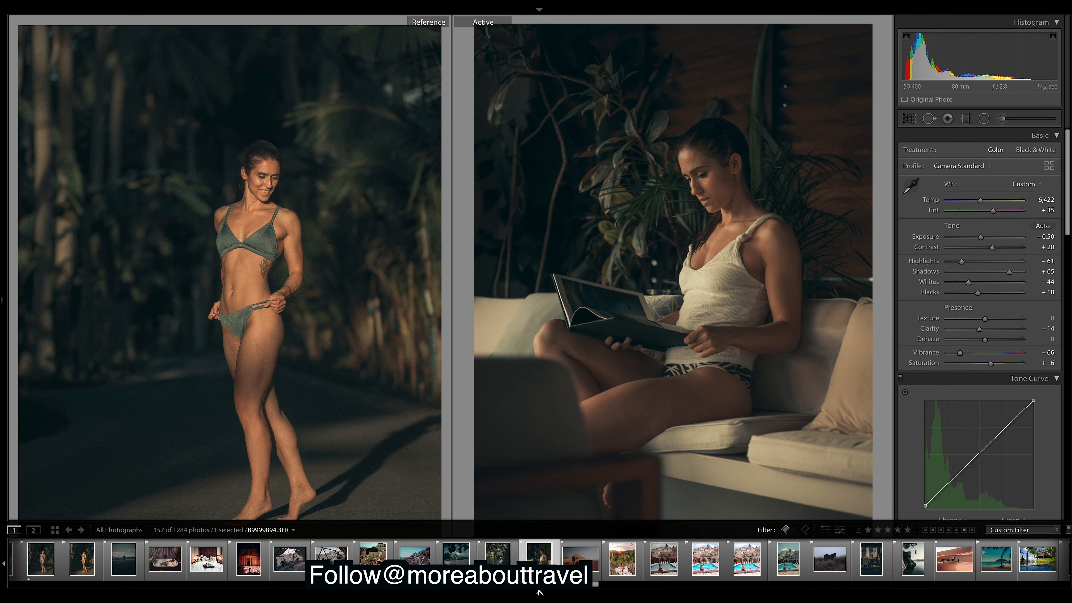